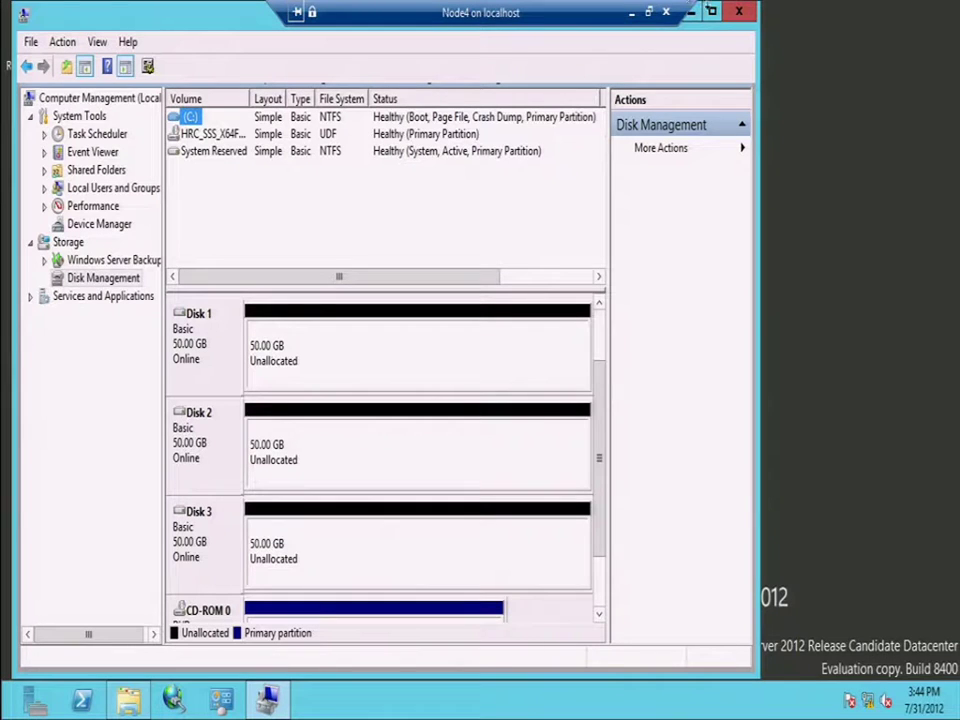
Minimize Computer Management, switch to Server Manager's Storage Pools page, and look over the physical disks of the Primordial pool
{"action": "left_click", "coordinate": [691, 12]}
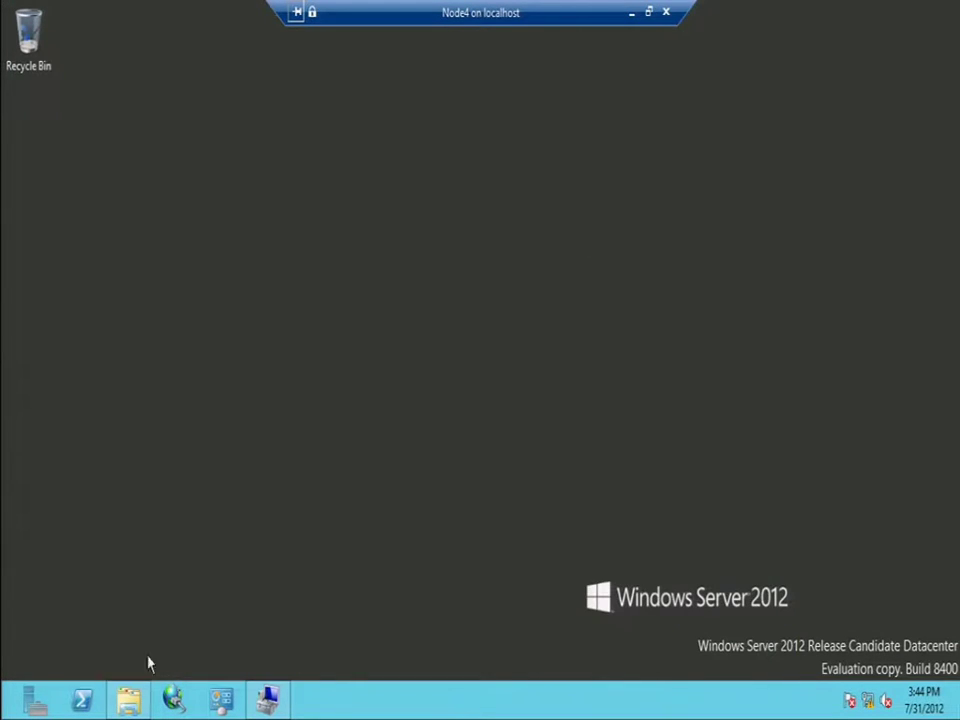
{"action": "left_click", "coordinate": [36, 700]}
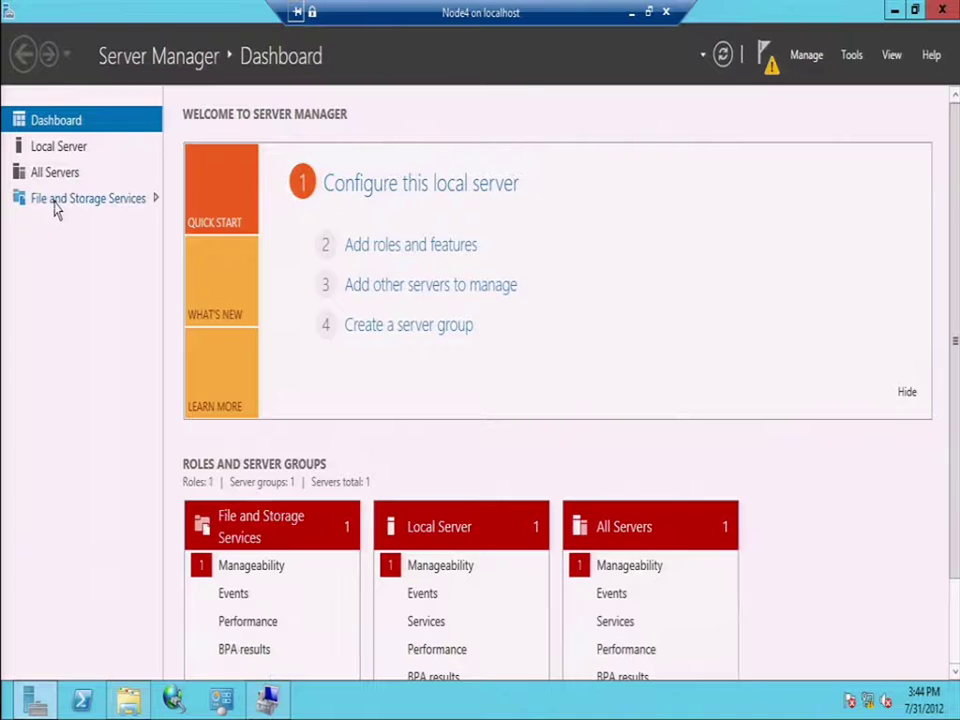
{"action": "left_click", "coordinate": [57, 203]}
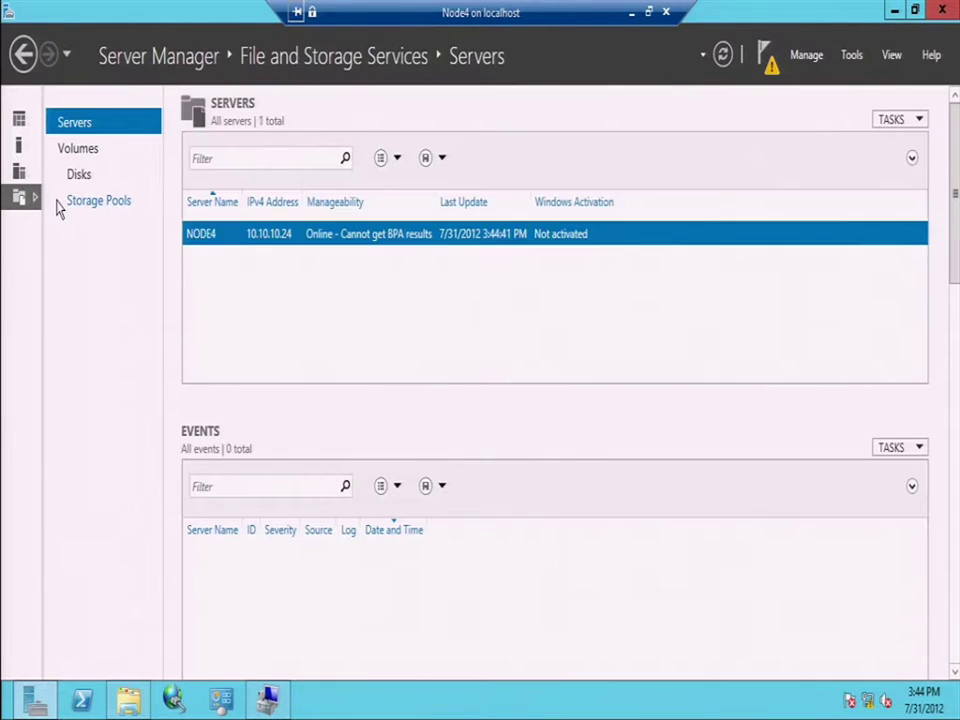
{"action": "left_click", "coordinate": [86, 202]}
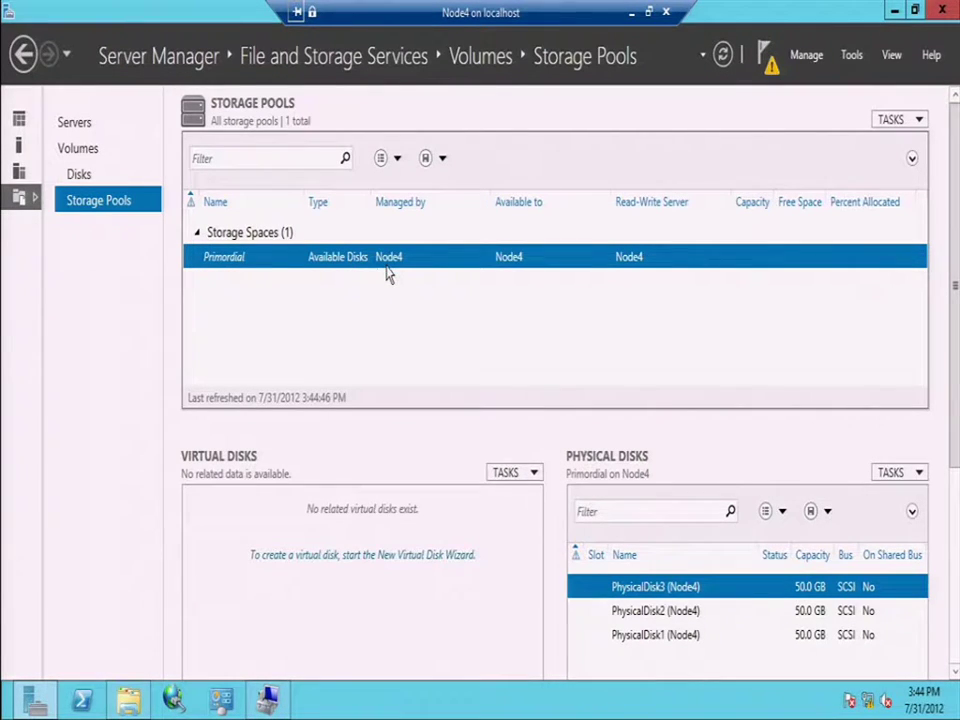
{"action": "left_click", "coordinate": [670, 636]}
{"action": "left_click", "coordinate": [676, 608]}
{"action": "left_click", "coordinate": [677, 589]}
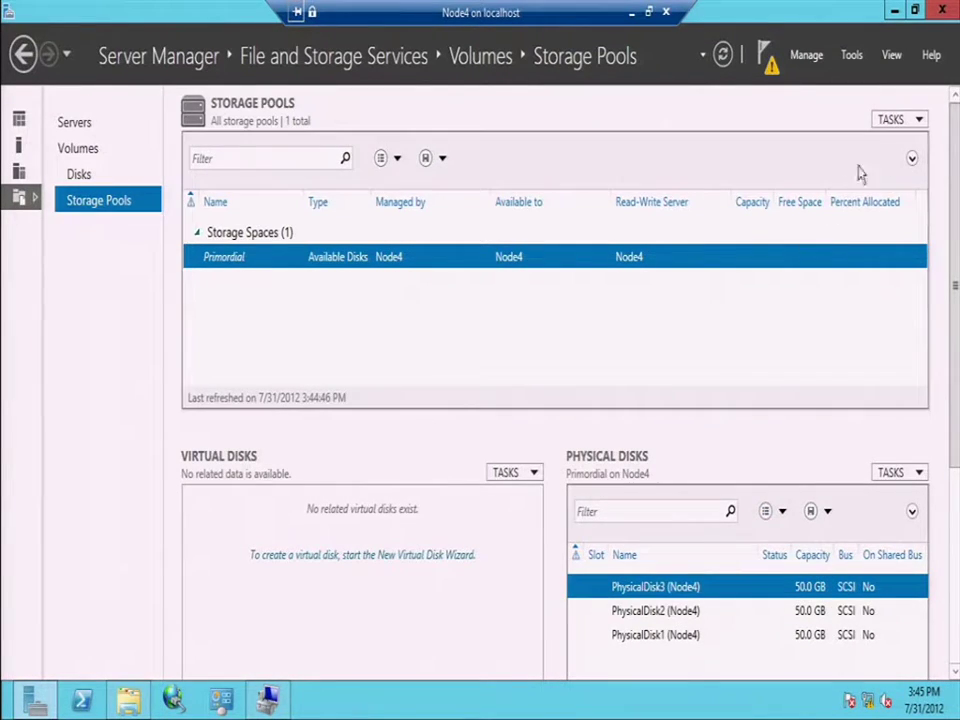
Start a new storage pool named ITCampStoragePool with the description "Storage Pool for IT CamP Demo"
{"action": "left_click", "coordinate": [918, 121]}
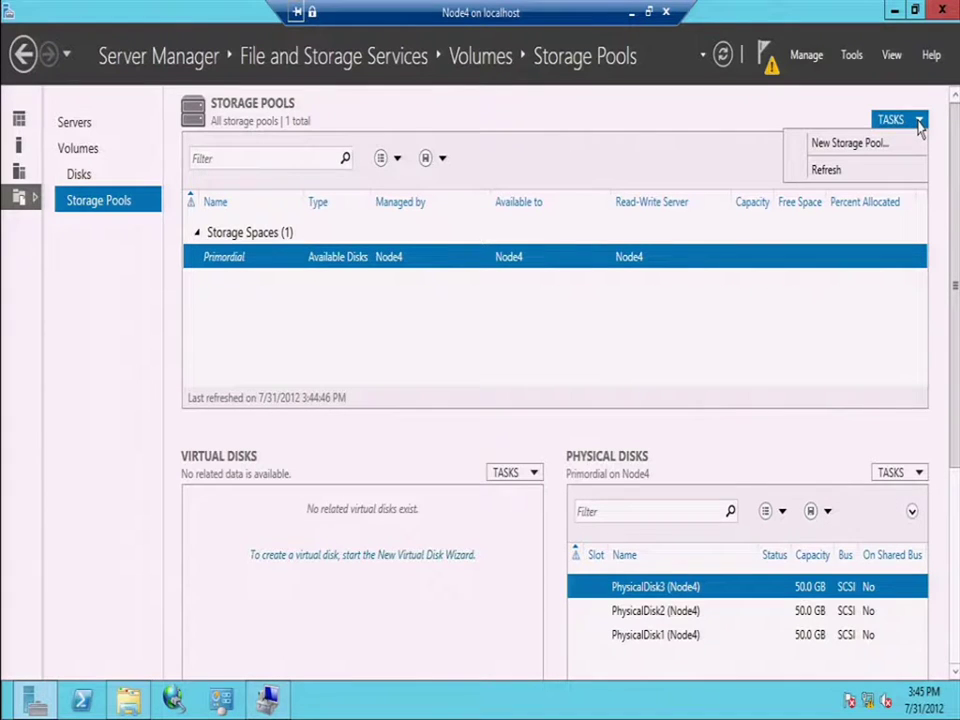
{"action": "left_click", "coordinate": [857, 150]}
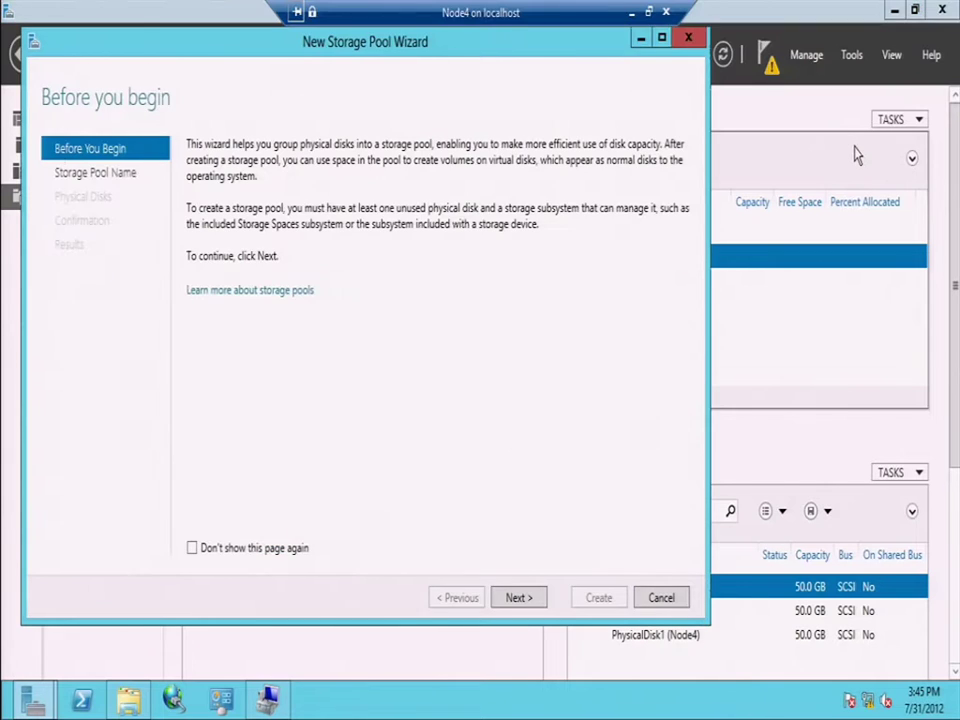
{"action": "left_click_drag", "start_coordinate": [450, 69], "coordinate": [566, 70]}
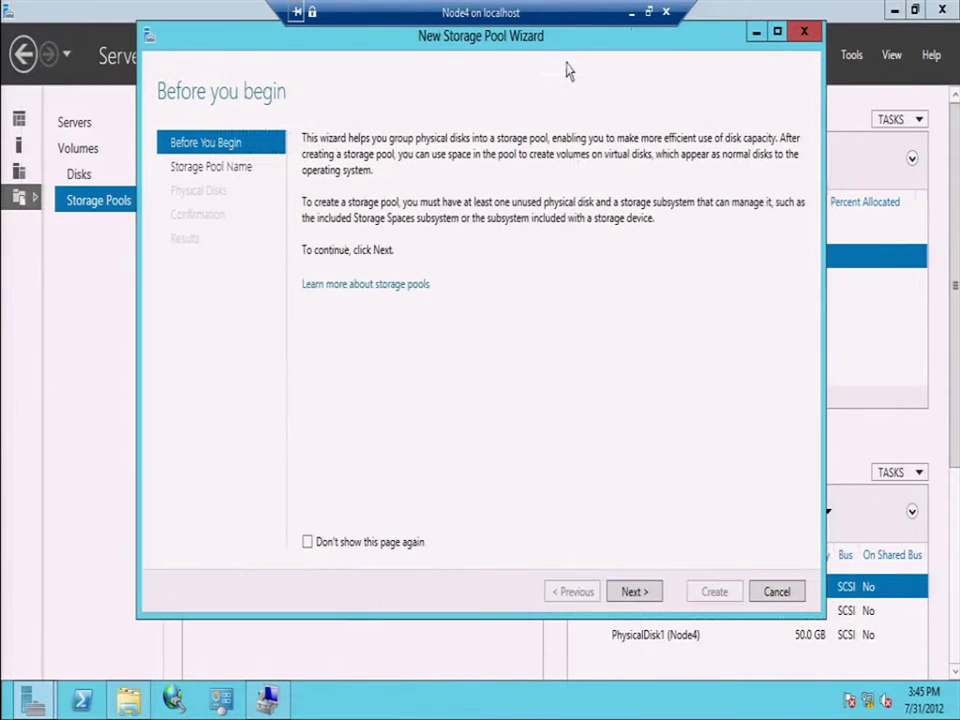
{"action": "left_click", "coordinate": [636, 592]}
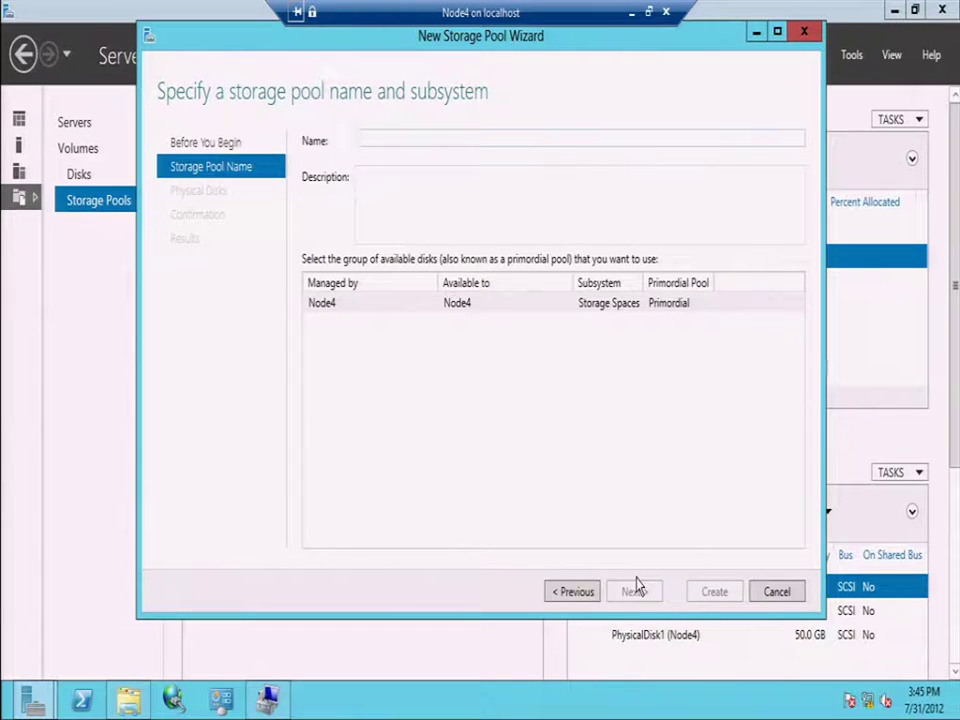
{"action": "type", "text": "ITC"}
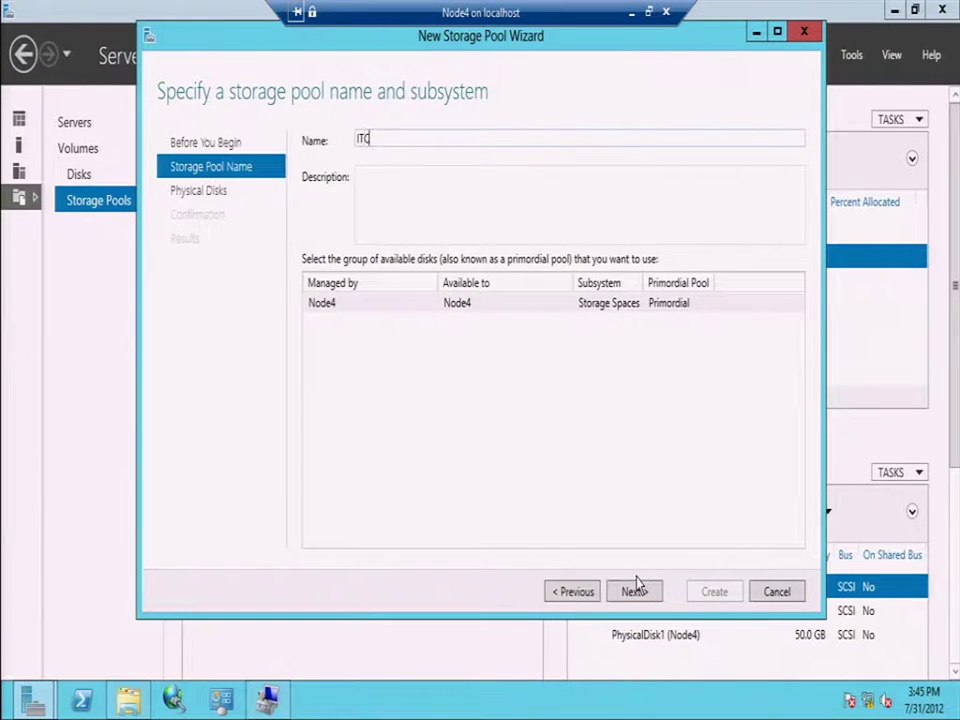
{"action": "type", "text": "ampStoragePool"}
{"action": "key", "text": "Tab"}
{"action": "type", "text": "Stor"}
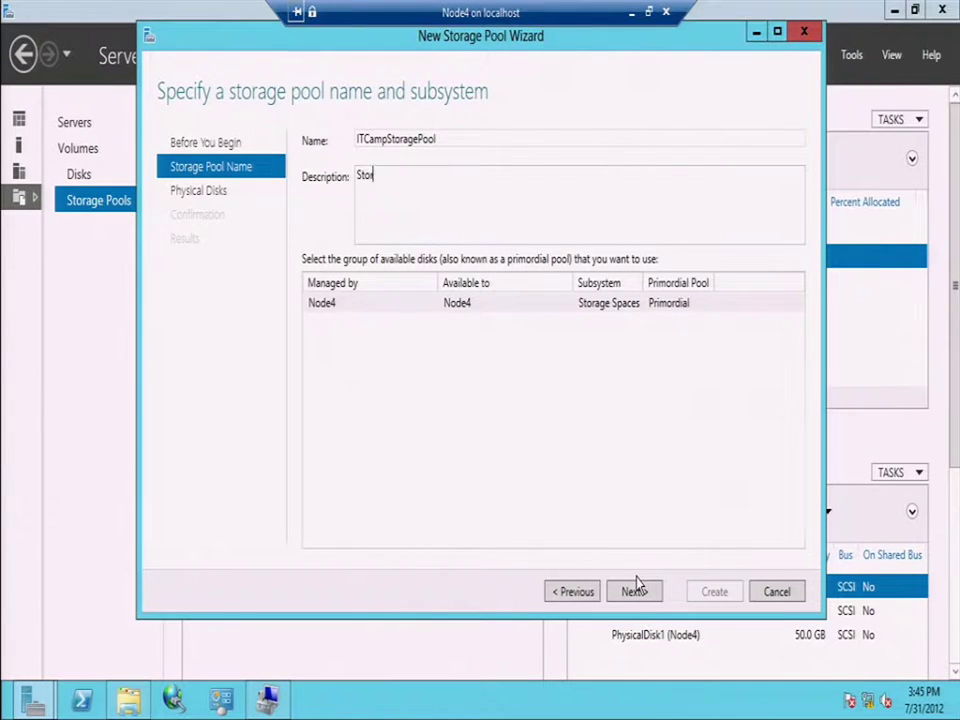
{"action": "type", "text": "age Pool for IT CamP Demo"}
{"action": "left_click", "coordinate": [630, 592]}
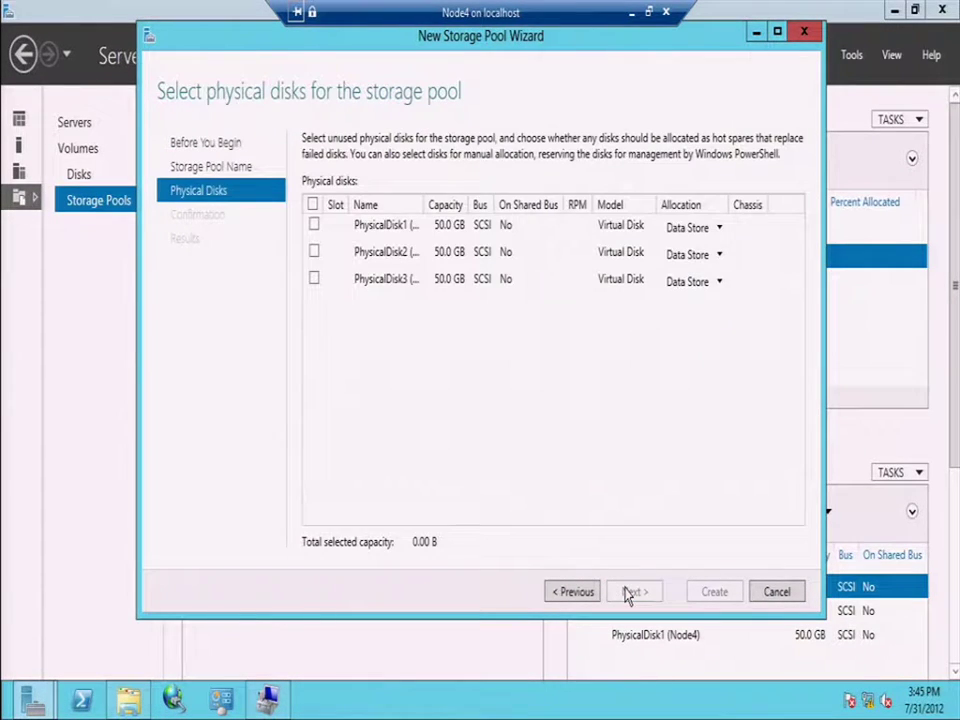
Add PhysicalDisk1, PhysicalDisk2 and PhysicalDisk3 with Data Store allocation, create the storage pool and close the wizard
{"action": "left_click", "coordinate": [314, 225]}
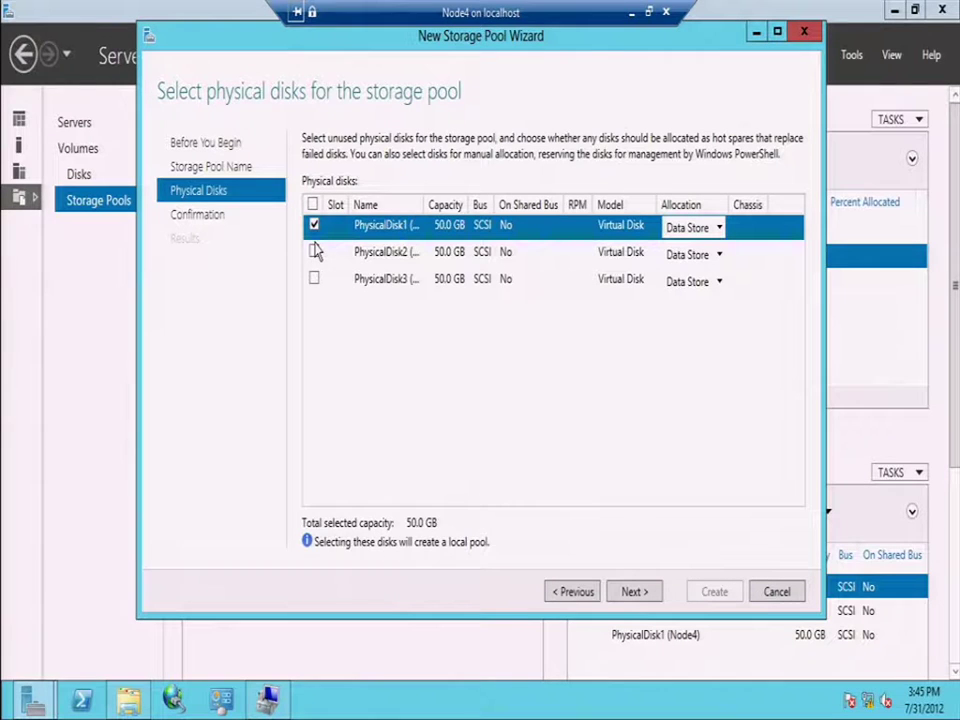
{"action": "left_click", "coordinate": [314, 252]}
{"action": "left_click", "coordinate": [314, 279]}
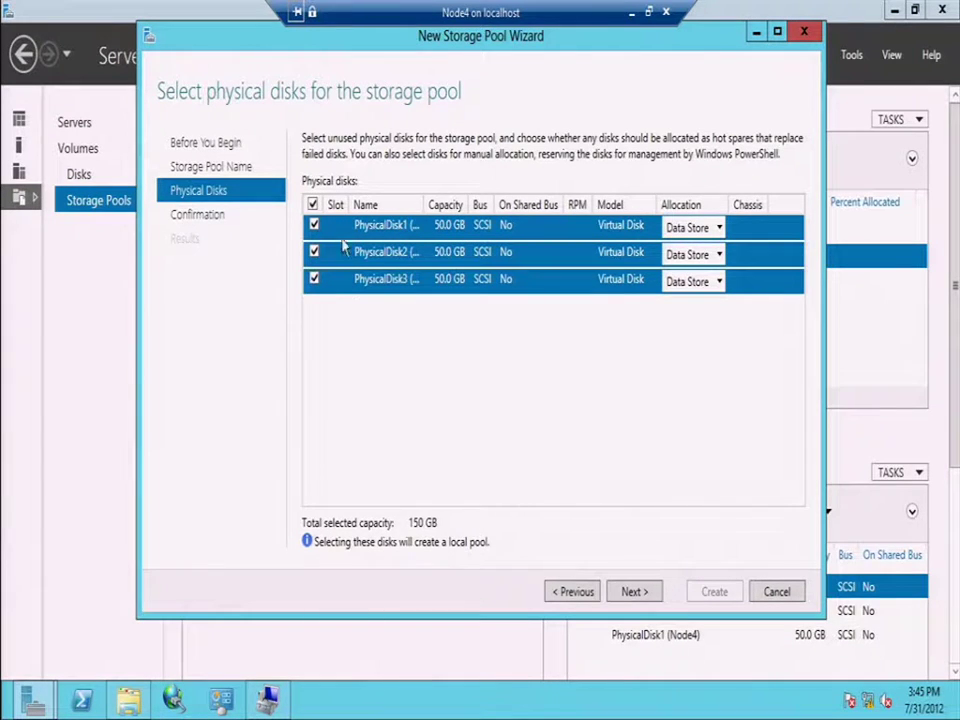
{"action": "left_click", "coordinate": [722, 228]}
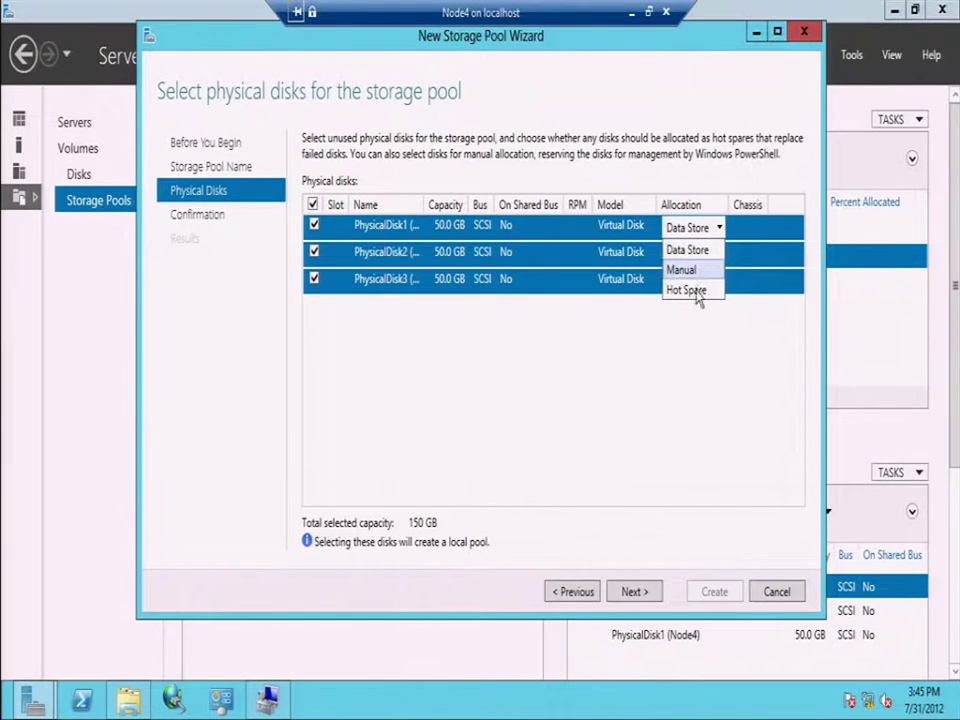
{"action": "left_click", "coordinate": [681, 250]}
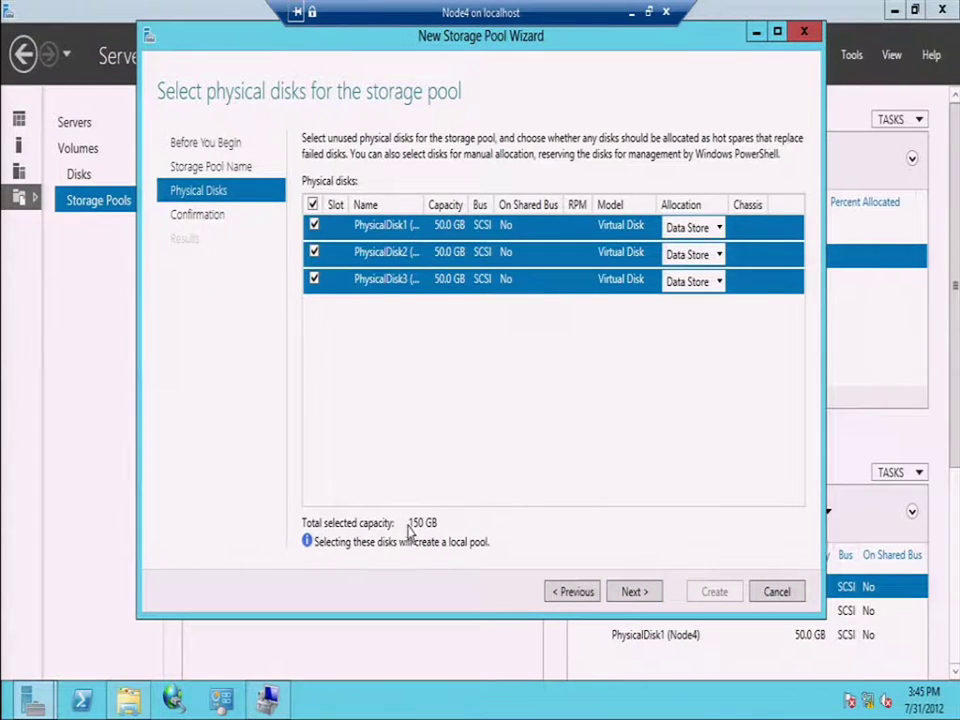
{"action": "left_click", "coordinate": [629, 593]}
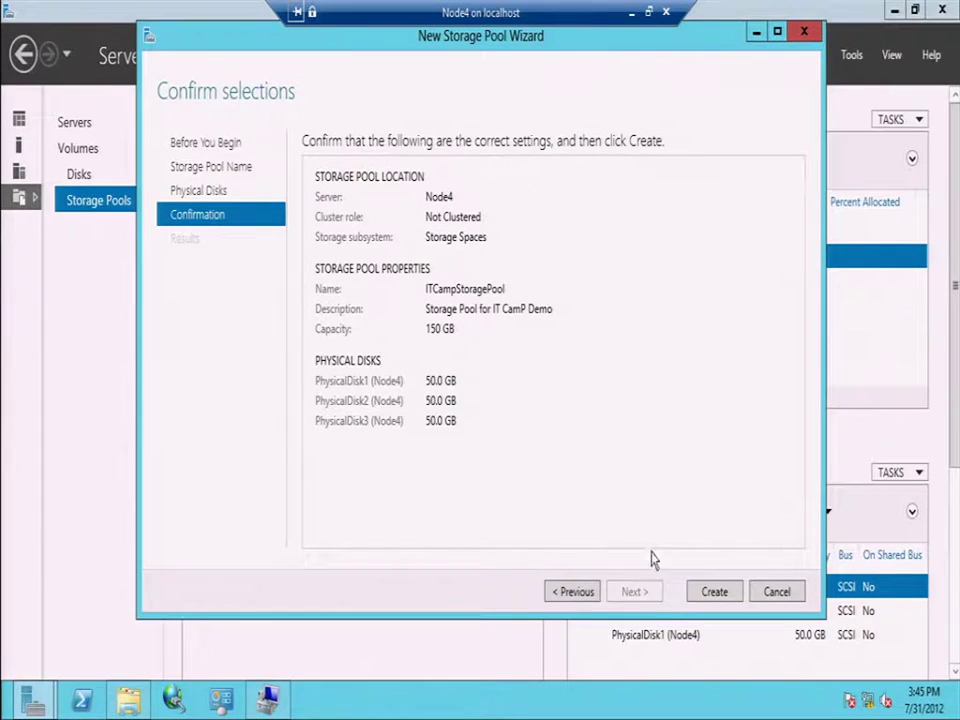
{"action": "left_click", "coordinate": [699, 598]}
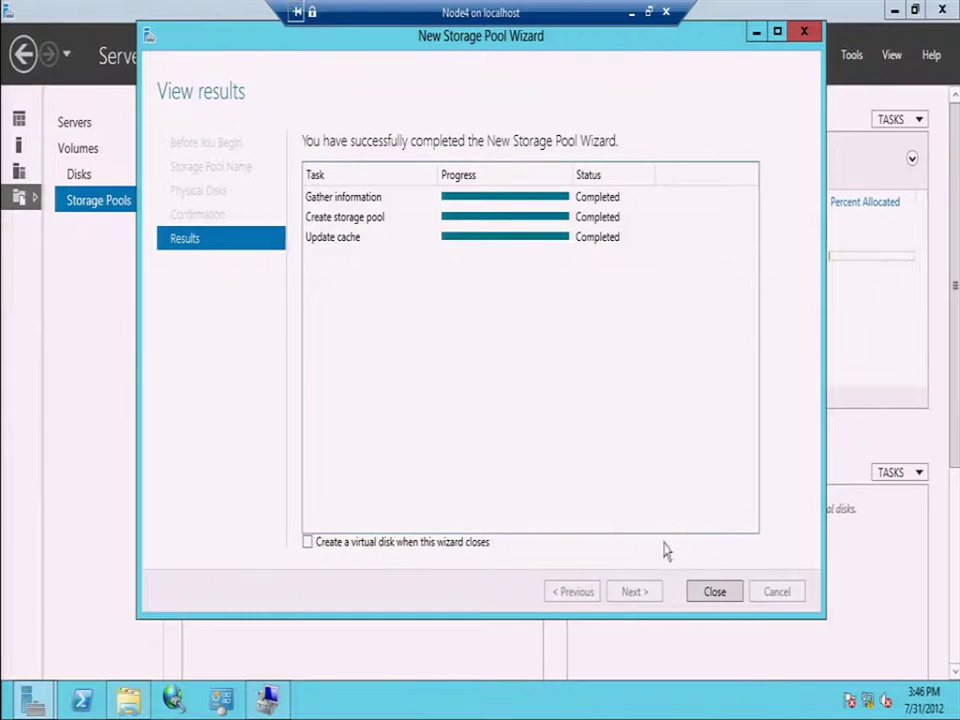
{"action": "left_click", "coordinate": [715, 593]}
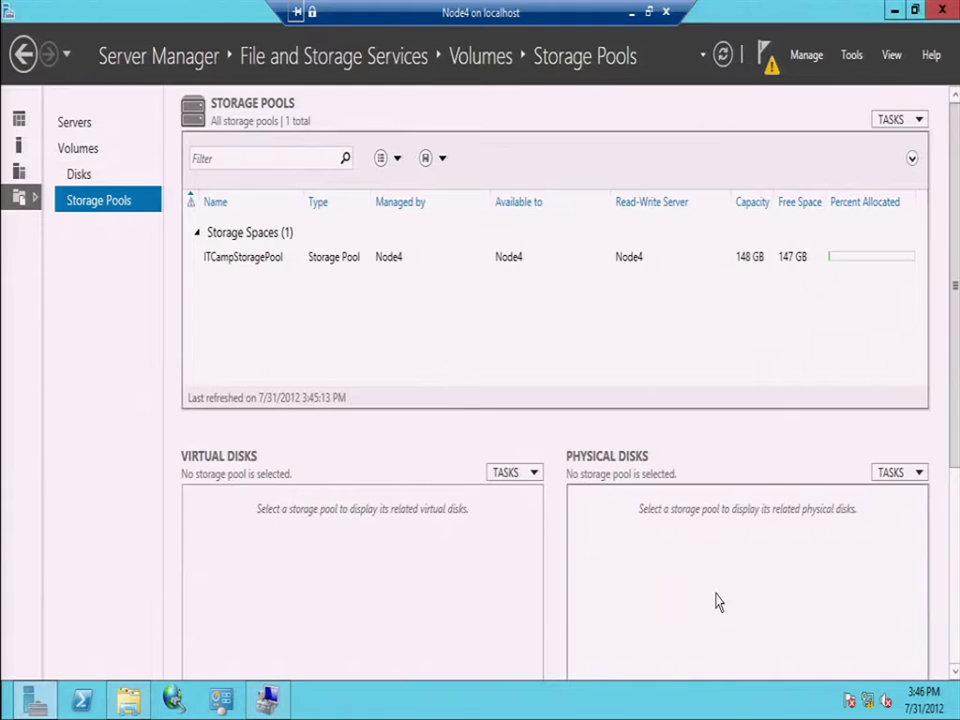
Start a new virtual disk in ITCampStoragePool named VirtualDisk1 with the description "Virtual Disk for IT Camp Demo"
{"action": "left_click", "coordinate": [237, 260]}
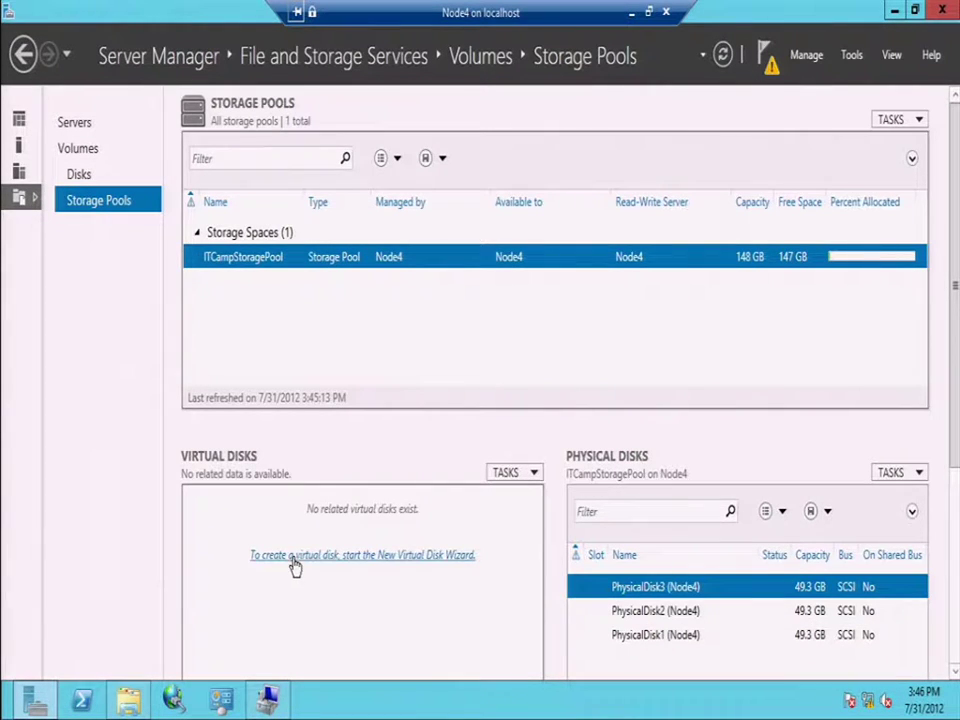
{"action": "left_click", "coordinate": [345, 560]}
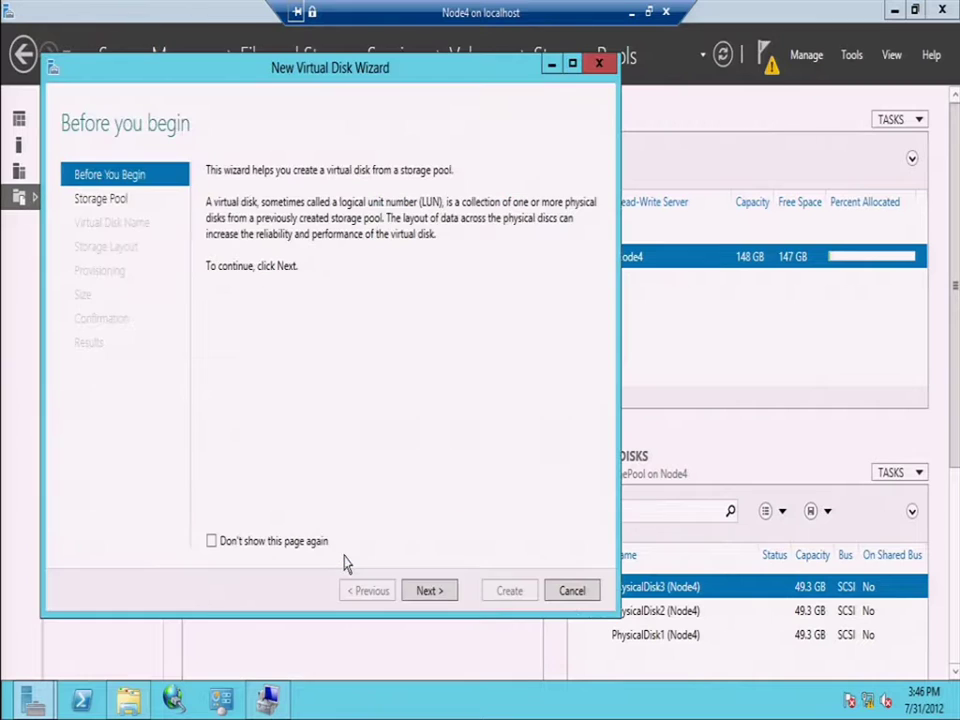
{"action": "left_click_drag", "start_coordinate": [398, 69], "coordinate": [566, 55]}
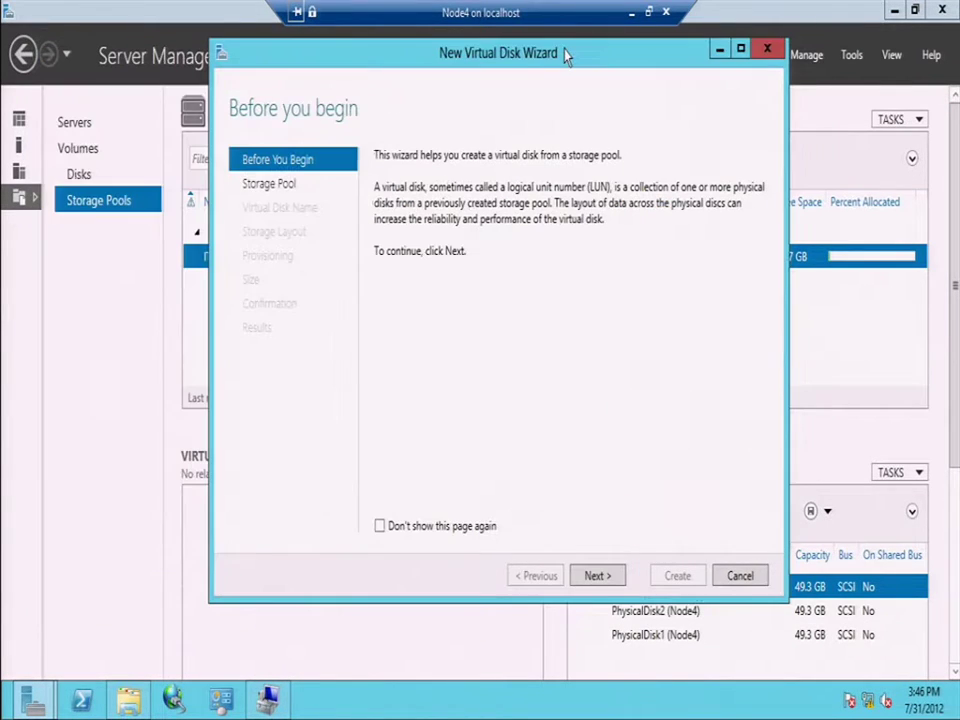
{"action": "left_click", "coordinate": [597, 575]}
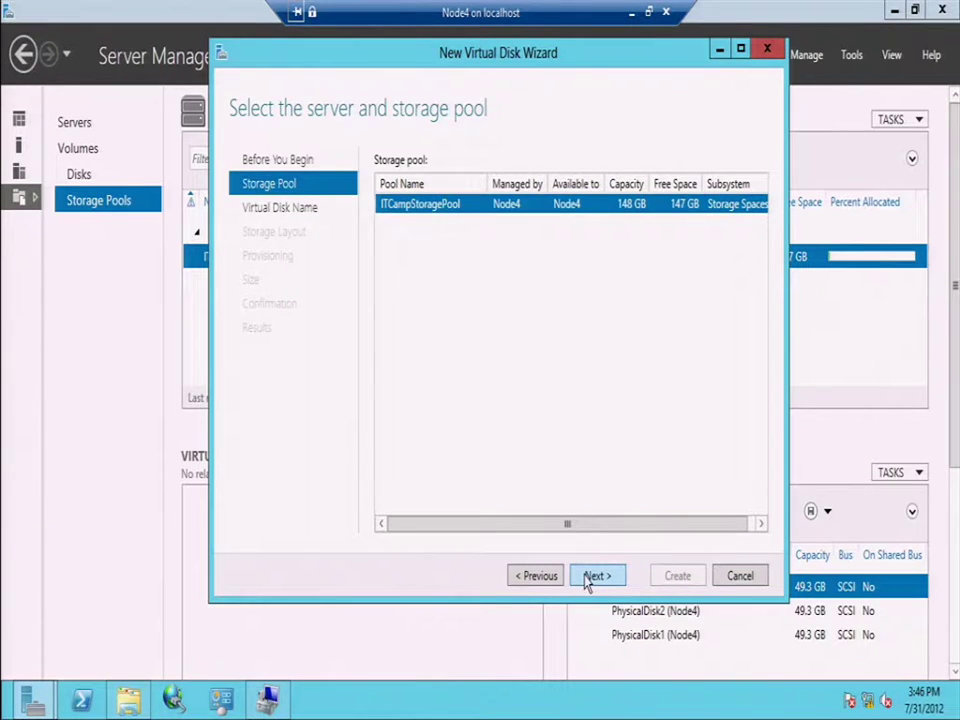
{"action": "left_click", "coordinate": [590, 577]}
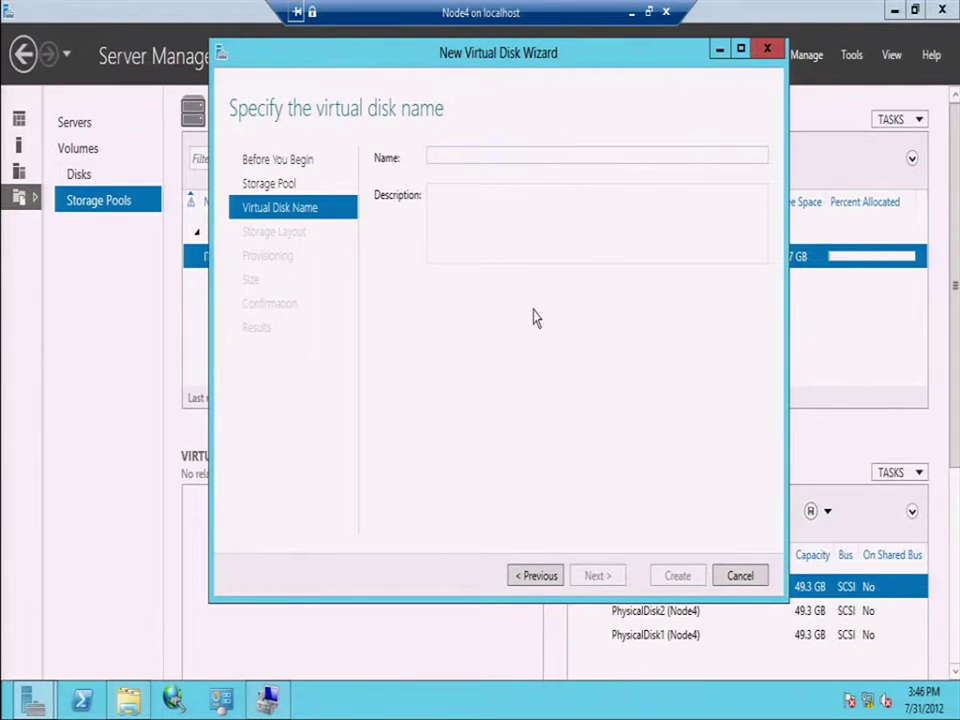
{"action": "type", "text": "VirtualDisk1"}
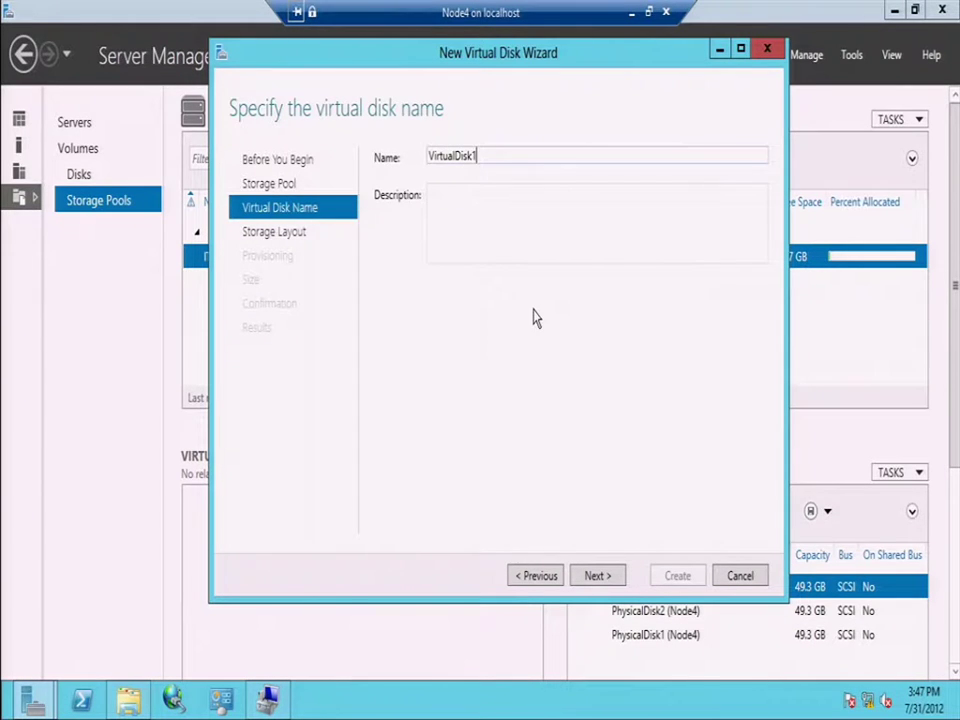
{"action": "key", "text": "Tab"}
{"action": "type", "text": "V"}
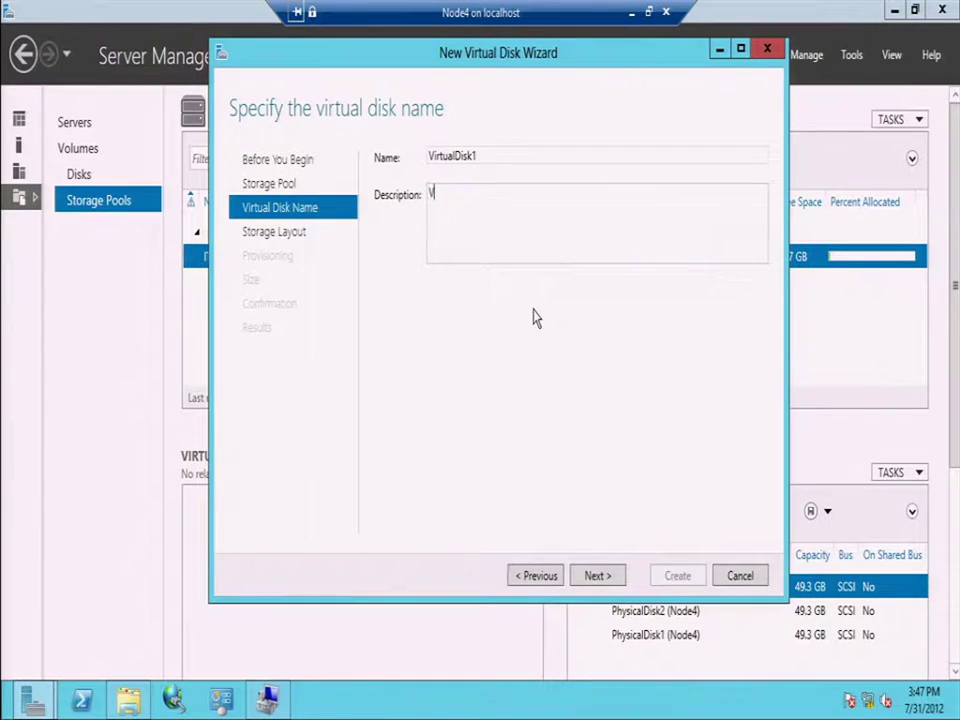
{"action": "type", "text": "irtual Disk for IT Camp Demo"}
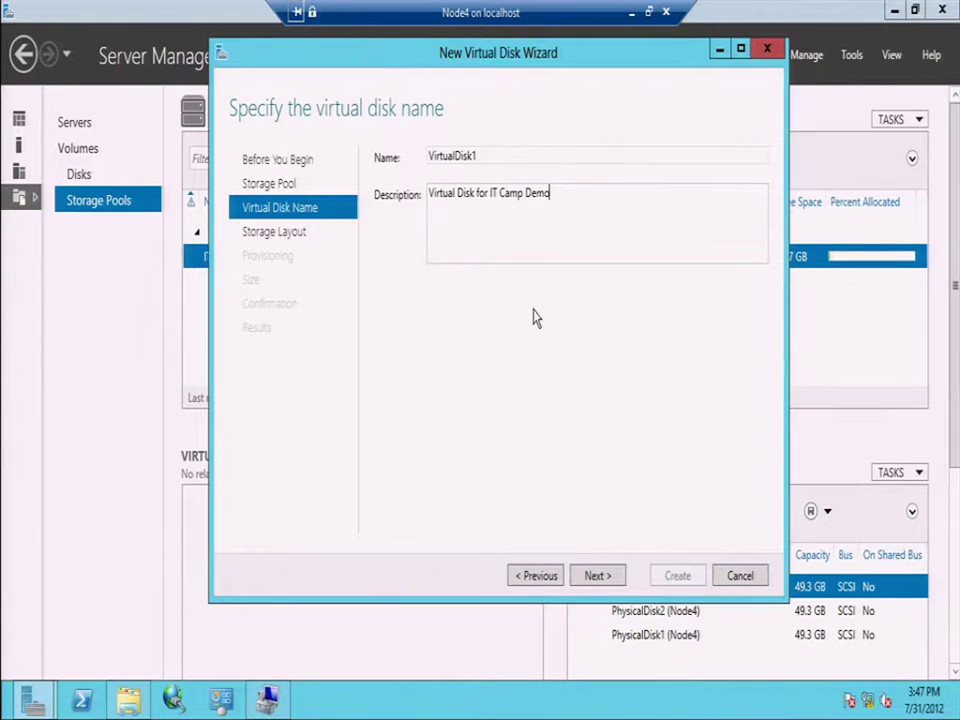
{"action": "left_click", "coordinate": [590, 576]}
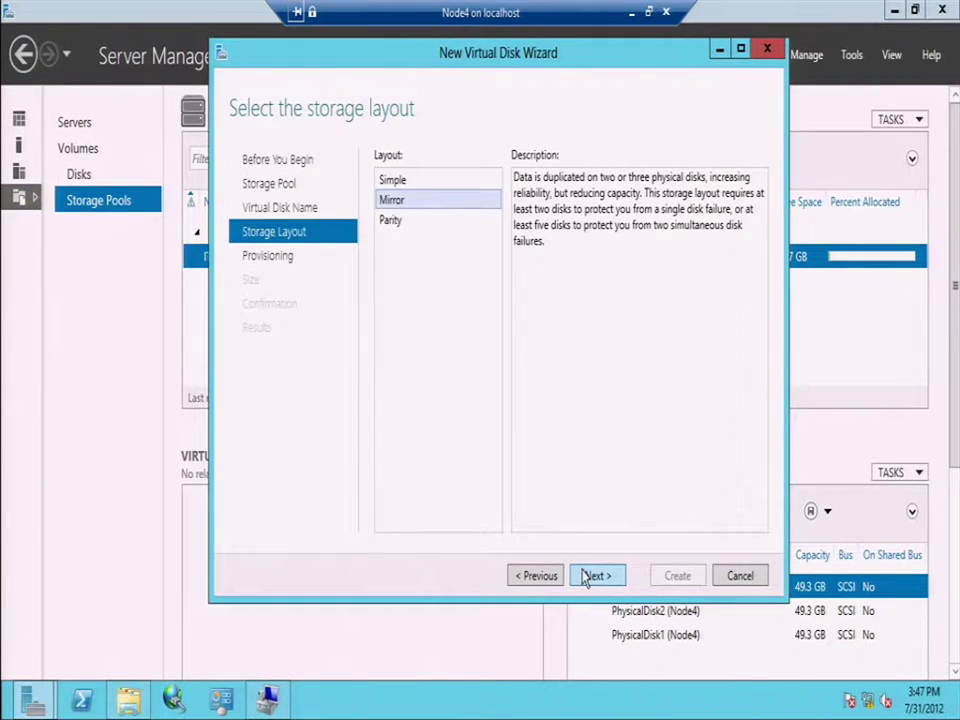
Review the storage layouts, choose Parity for the virtual disk, and accept Thin provisioning
{"action": "left_click", "coordinate": [393, 182]}
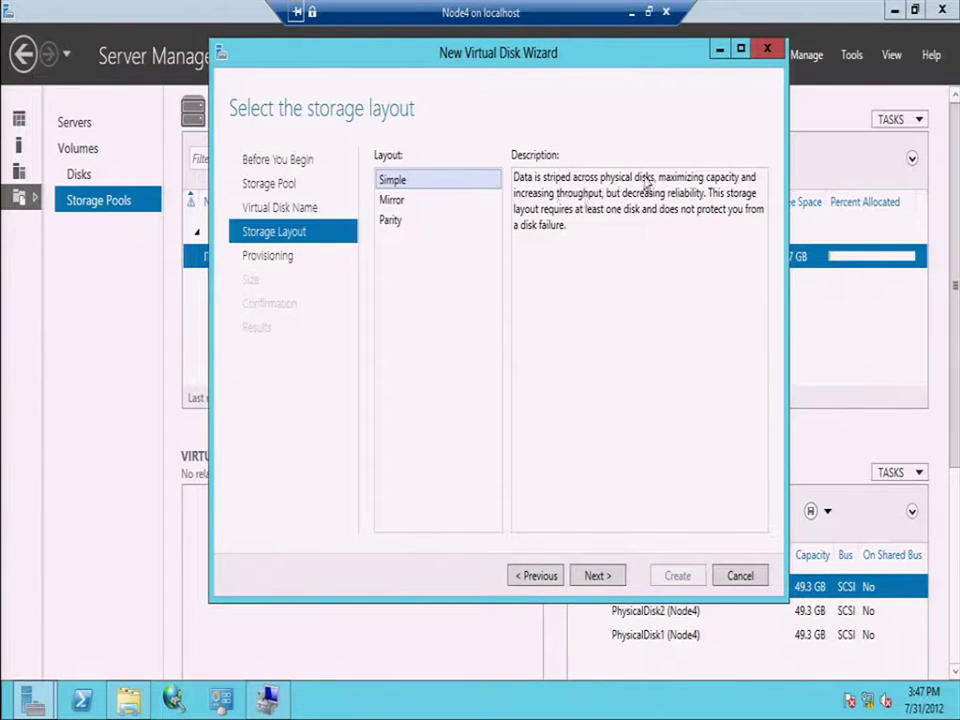
{"action": "left_click", "coordinate": [441, 203]}
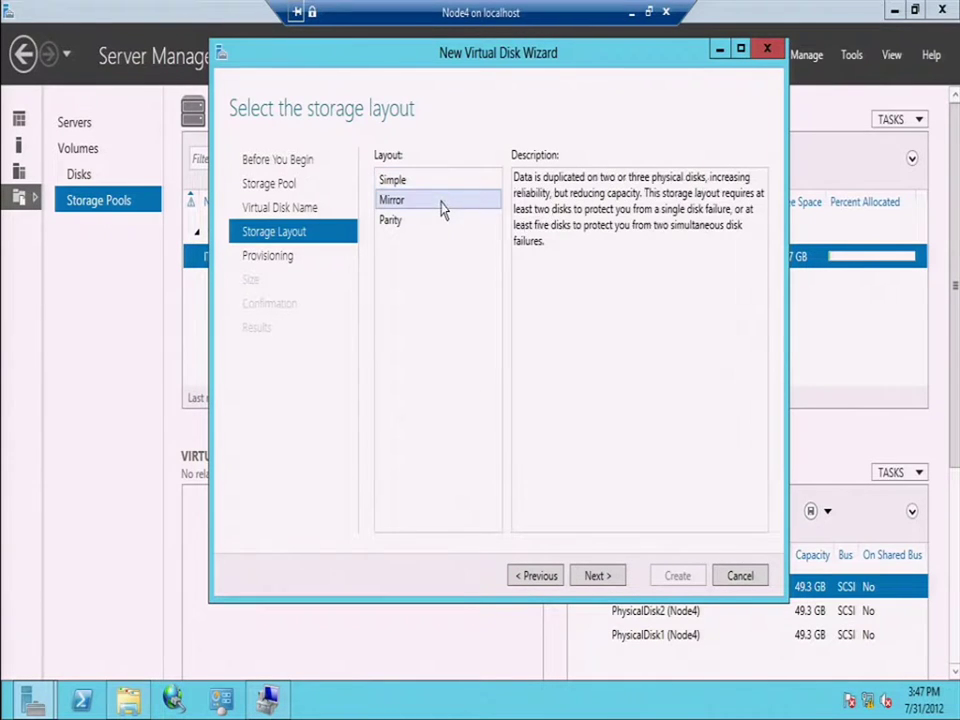
{"action": "left_click", "coordinate": [392, 221]}
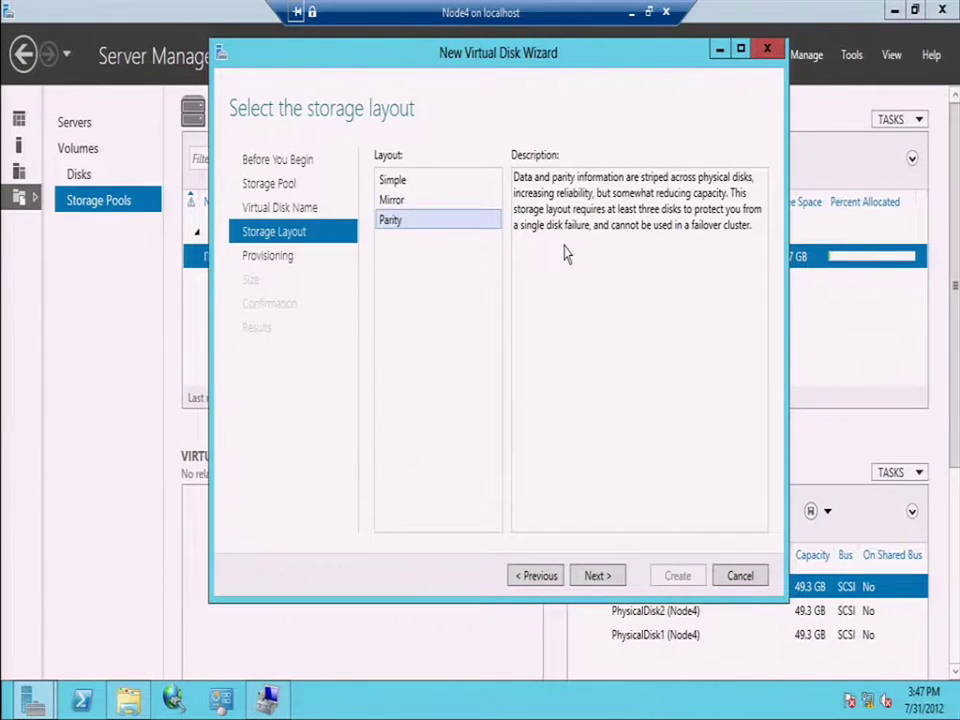
{"action": "left_click", "coordinate": [597, 578]}
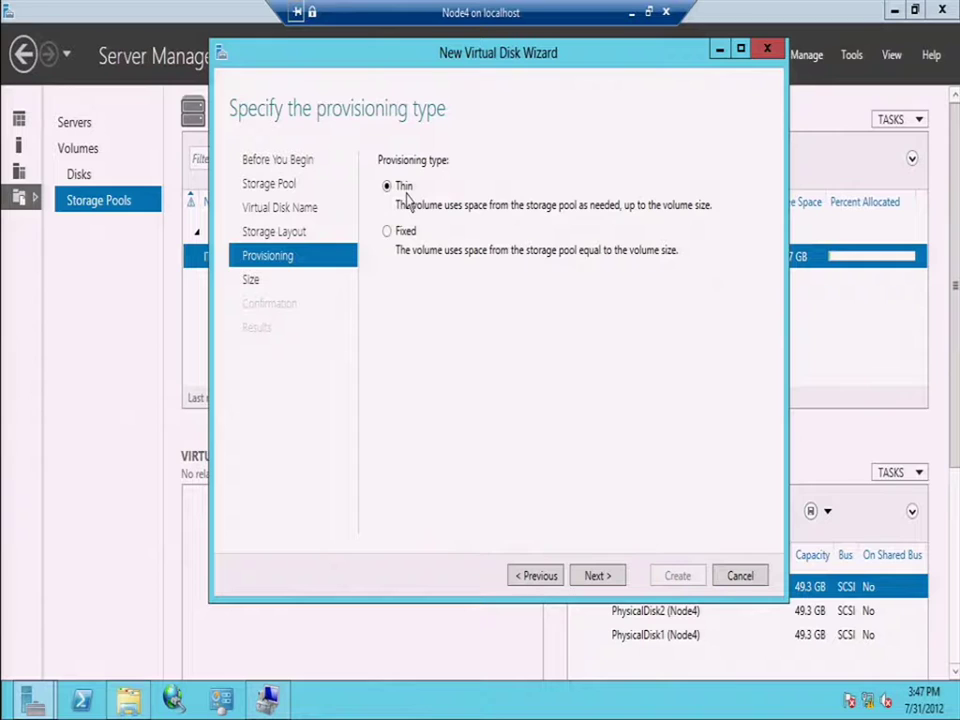
{"action": "left_click", "coordinate": [610, 580]}
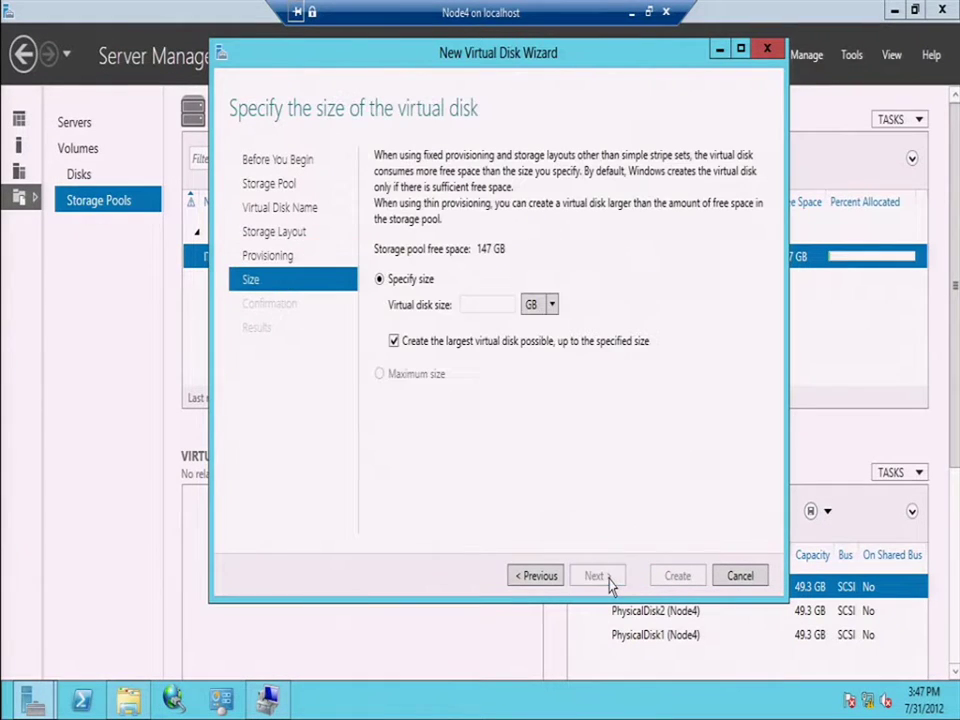
Set the virtual disk size to 900 GB and proceed to the confirmation page
{"action": "triple_click", "coordinate": [480, 250]}
{"action": "left_click", "coordinate": [478, 304]}
{"action": "type", "text": "900"}
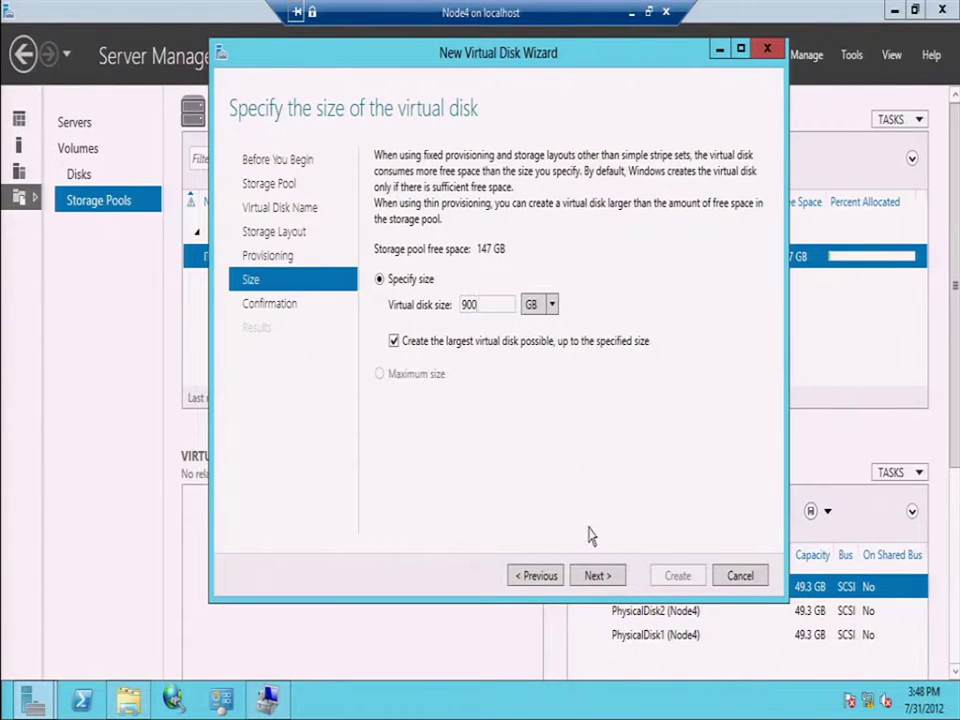
{"action": "left_click", "coordinate": [597, 578]}
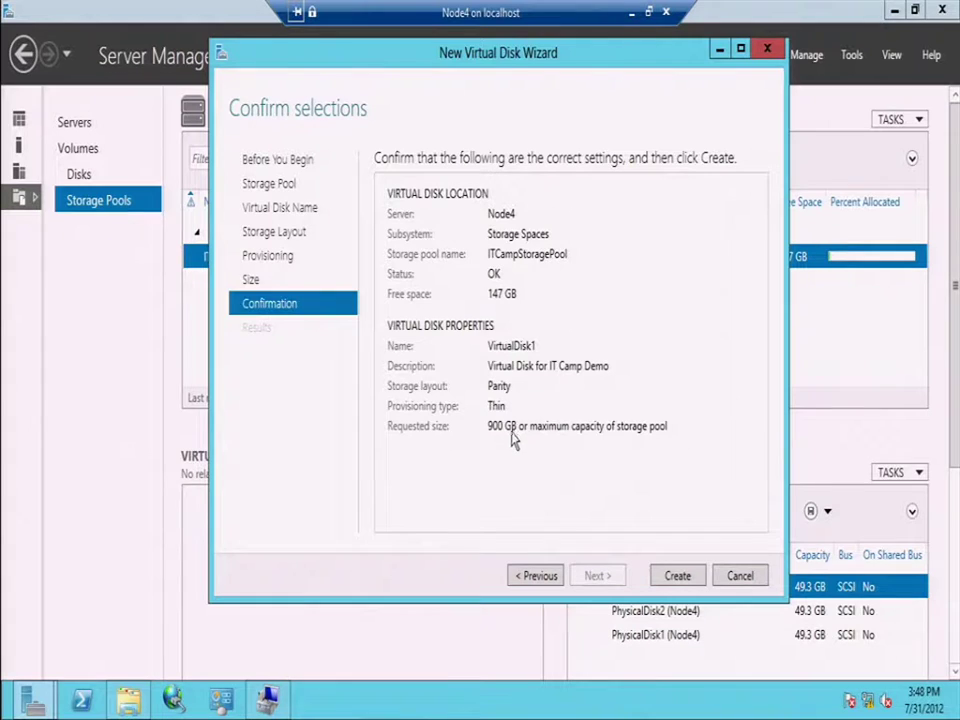
Create the virtual disk and finish its wizard with volume creation enabled to start a new volume
{"action": "left_click", "coordinate": [678, 576]}
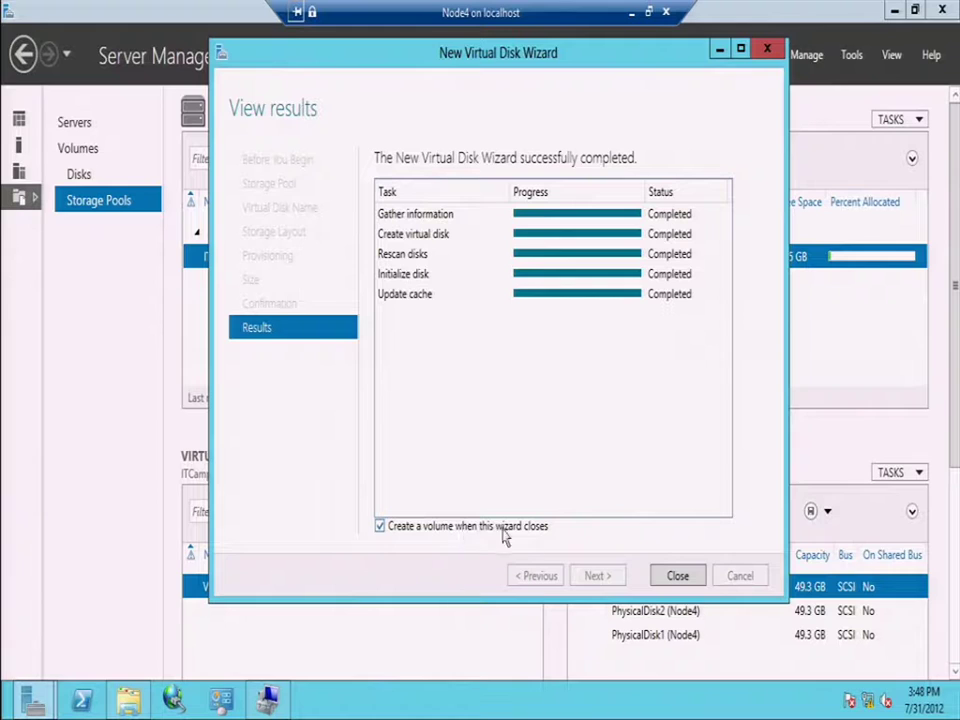
{"action": "left_click", "coordinate": [676, 577]}
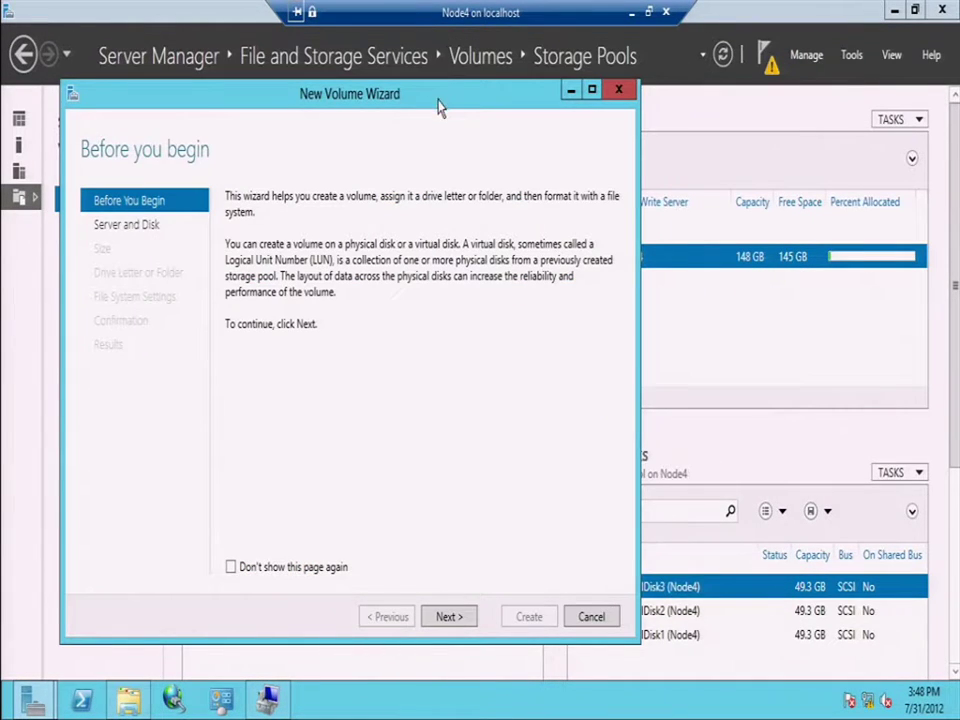
{"action": "left_click_drag", "start_coordinate": [454, 103], "coordinate": [599, 67]}
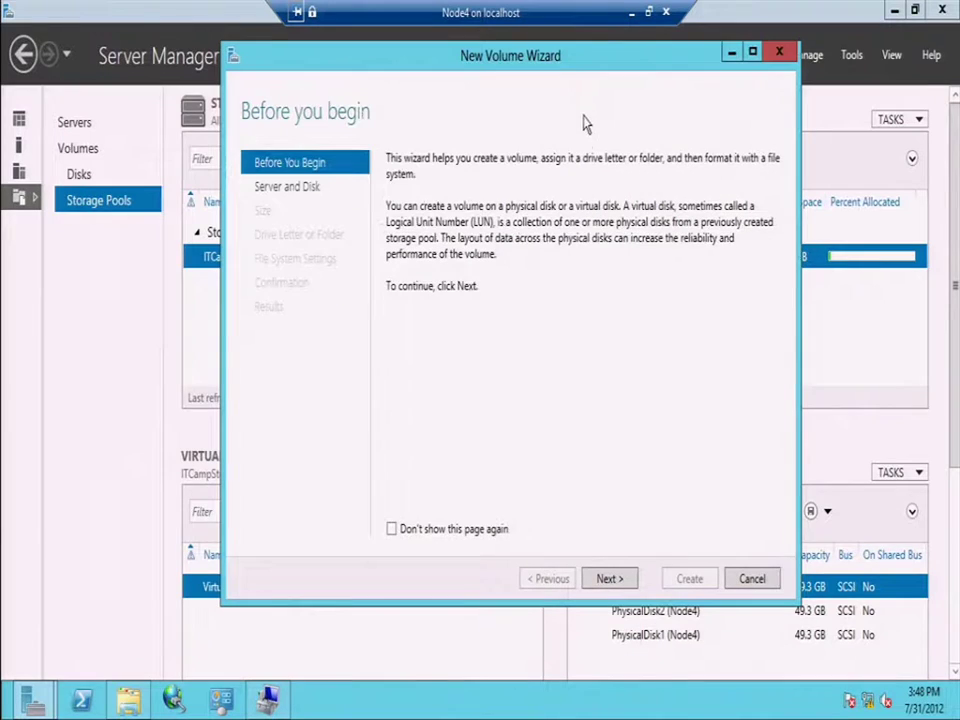
Place the new volume on Disk 4 (VirtualDisk1), accepting the 900 GB size and drive letter E
{"action": "left_click", "coordinate": [607, 580]}
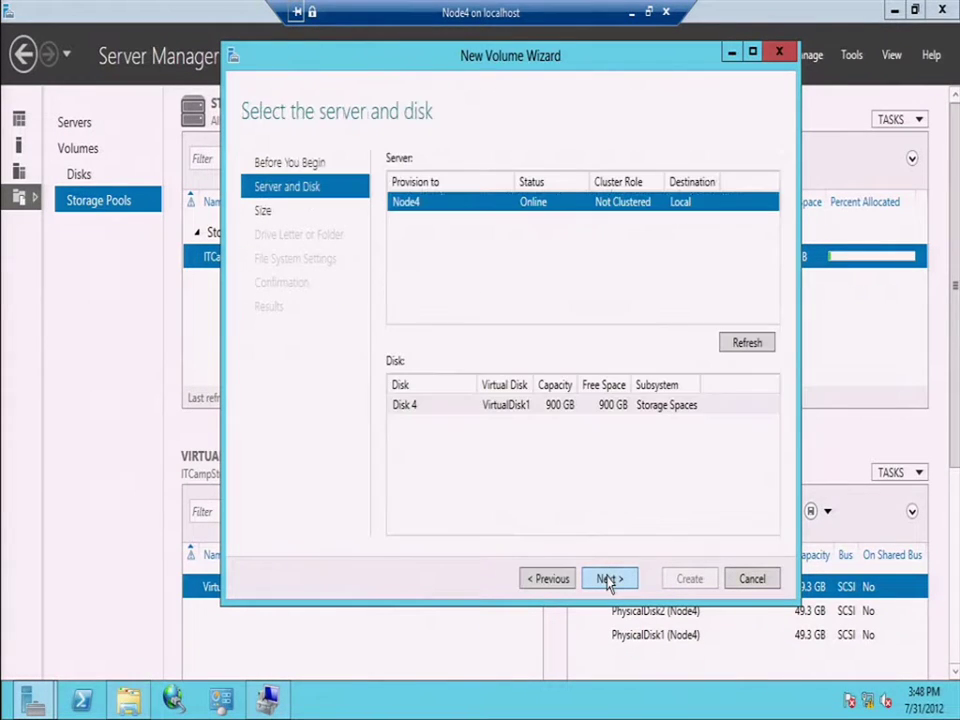
{"action": "left_click", "coordinate": [405, 408]}
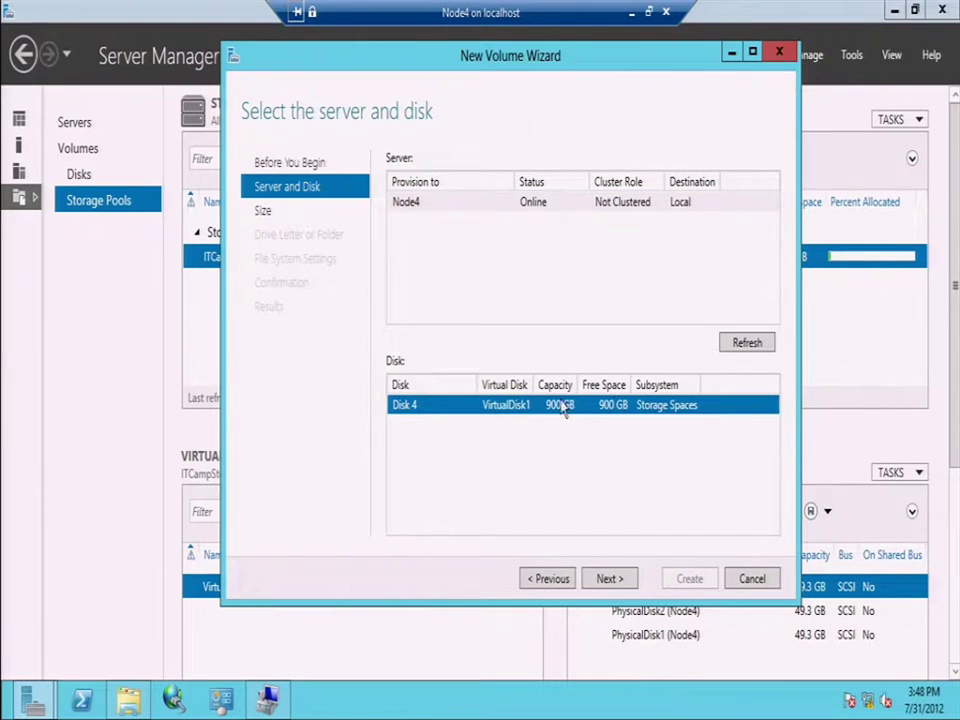
{"action": "left_click", "coordinate": [609, 580]}
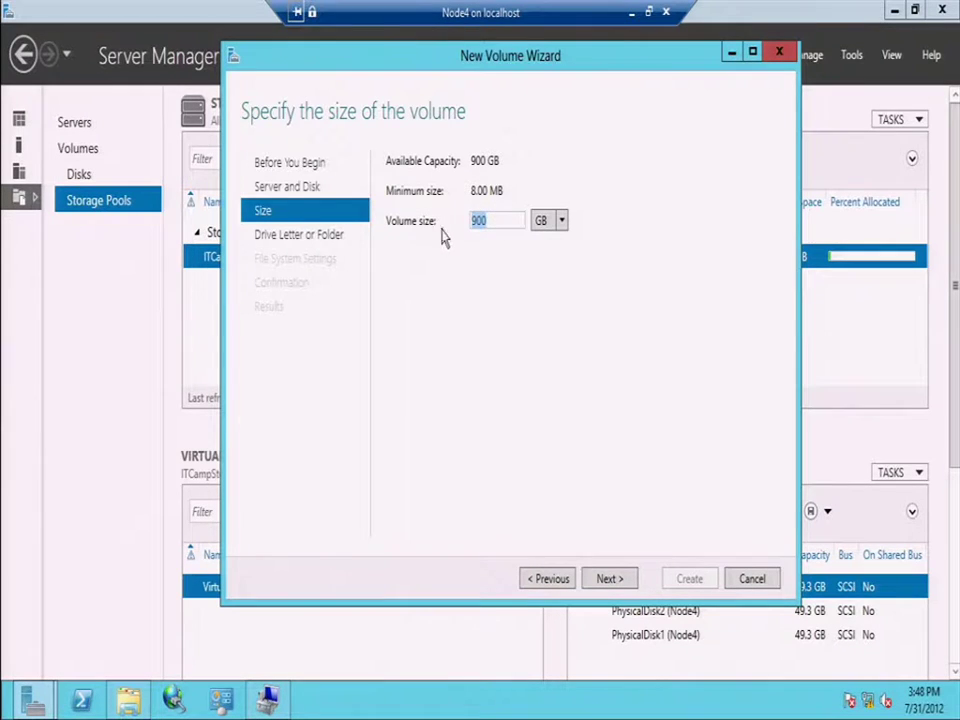
{"action": "left_click", "coordinate": [624, 584]}
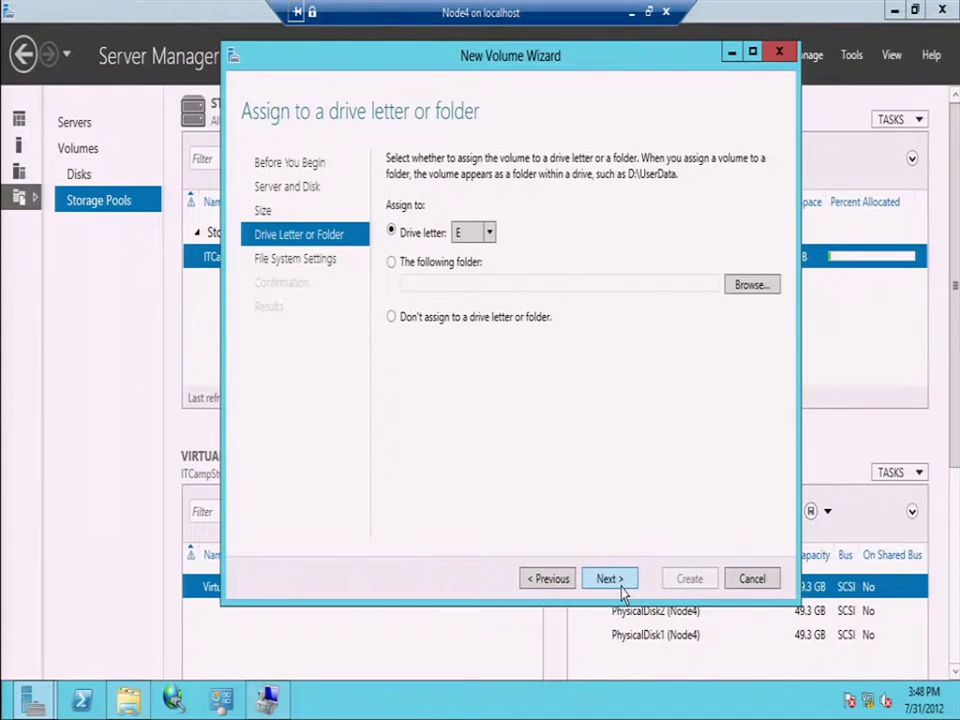
{"action": "left_click", "coordinate": [621, 587]}
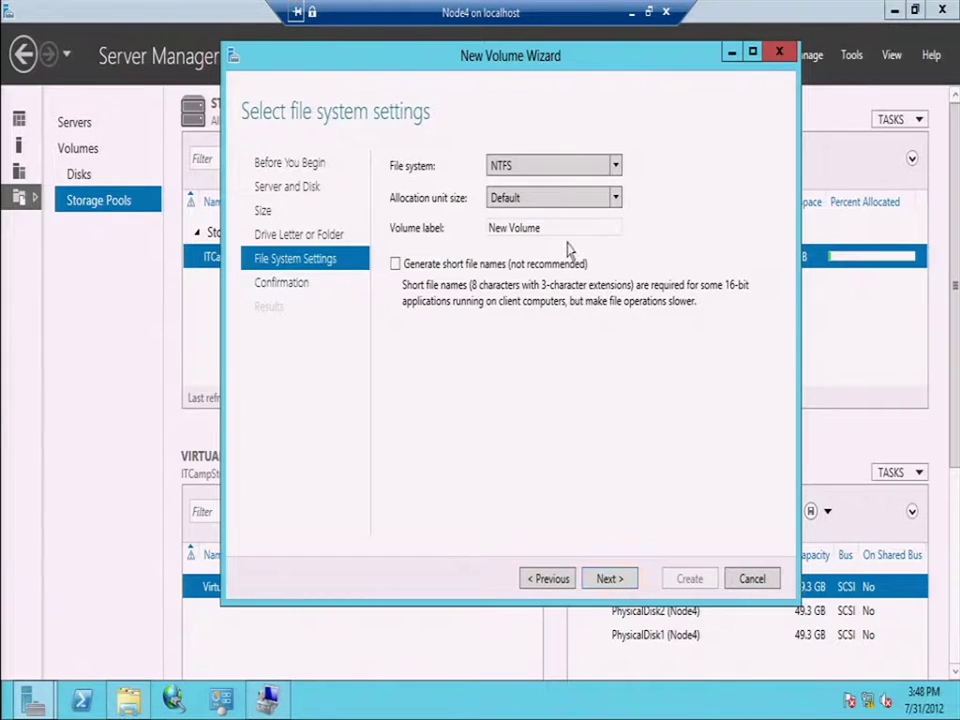
Label the NTFS volume AwesomeDrive, create it with the default allocation unit size, and close the wizard
{"action": "left_click_drag", "start_coordinate": [544, 229], "coordinate": [447, 229]}
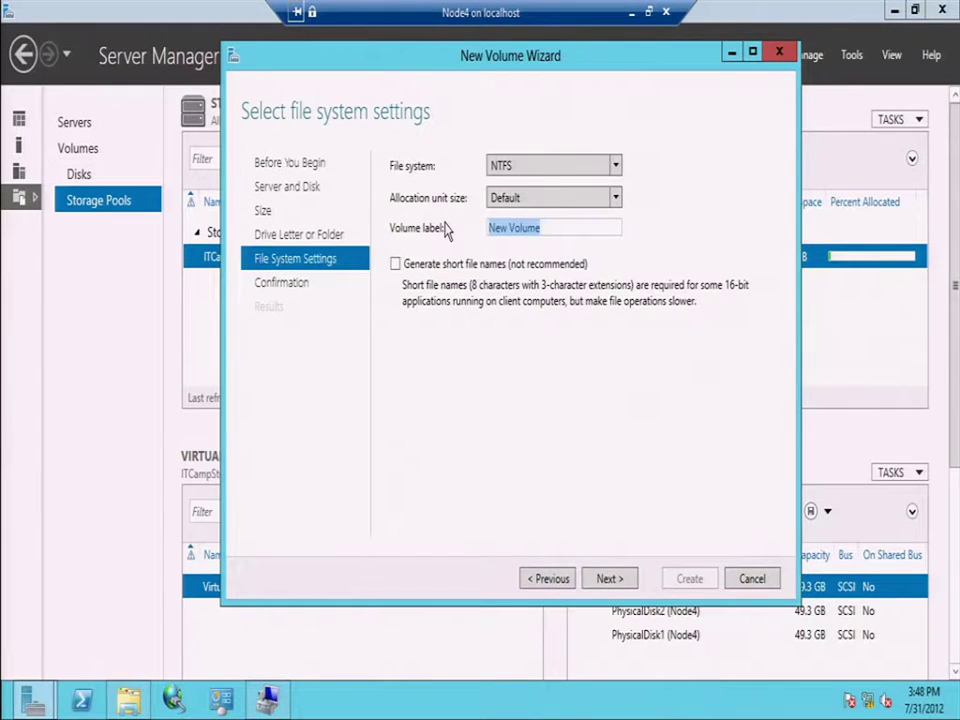
{"action": "type", "text": "AwesomeDrive"}
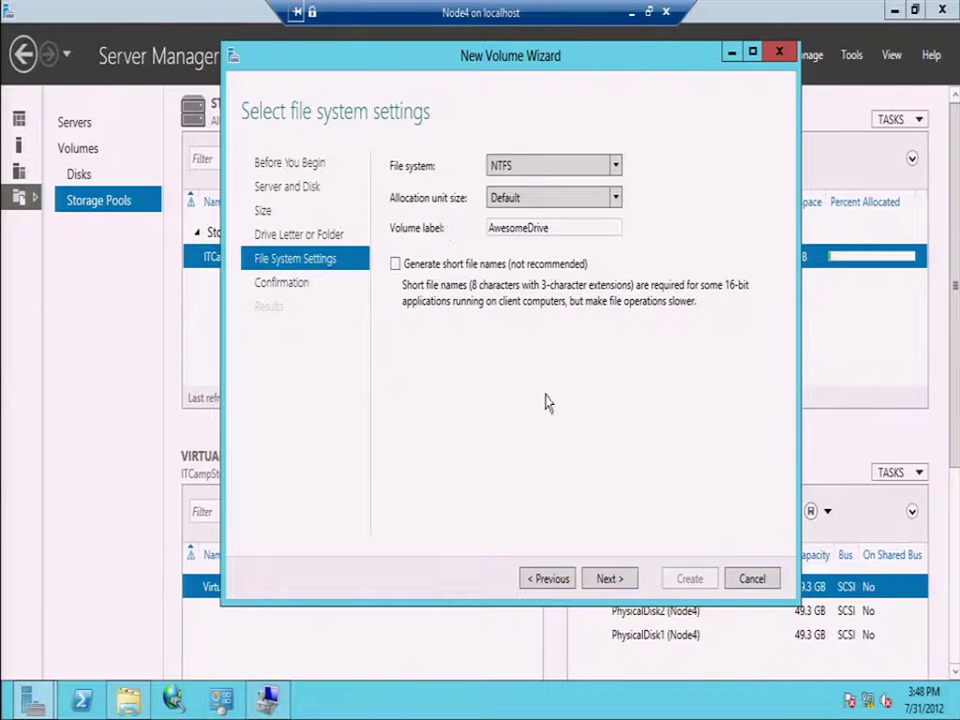
{"action": "left_click", "coordinate": [612, 584]}
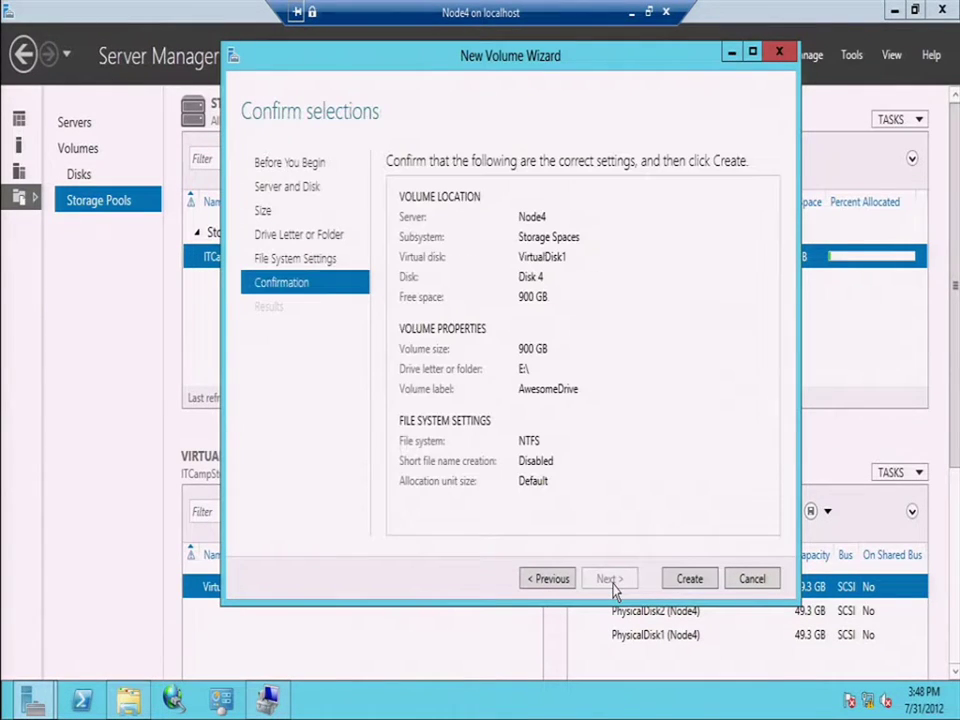
{"action": "left_click", "coordinate": [695, 588]}
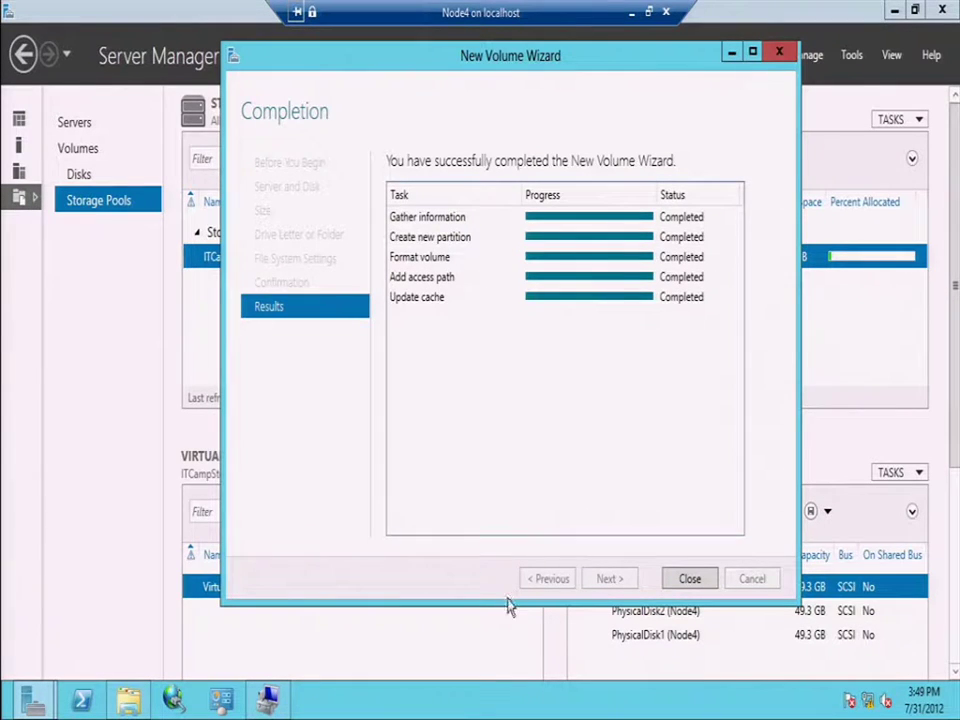
{"action": "left_click", "coordinate": [689, 580]}
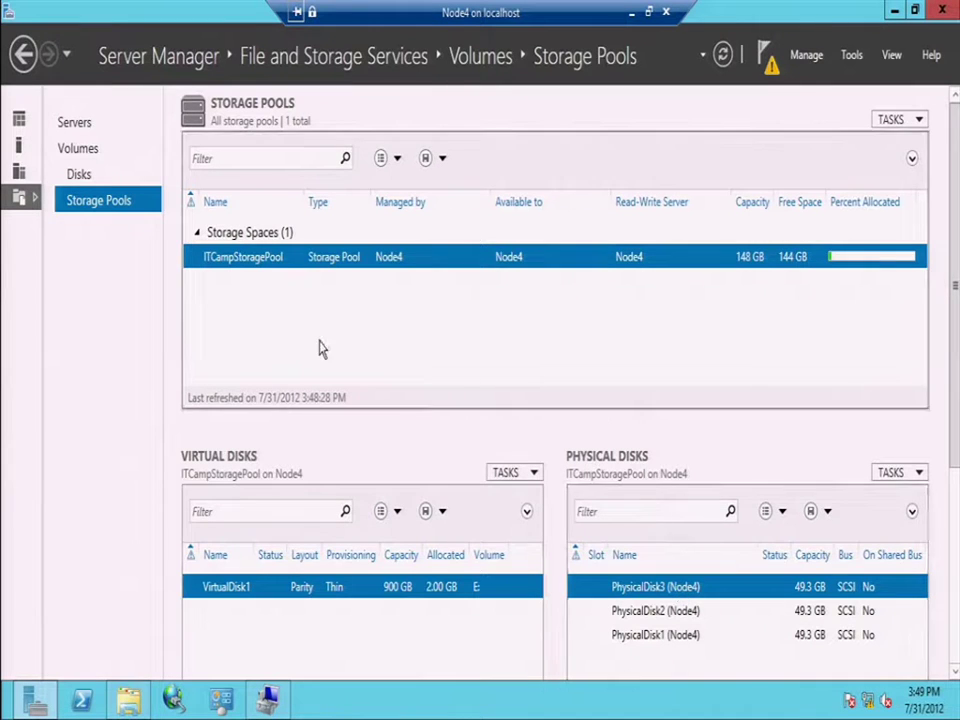
Inspect volume E: in the volume list and VirtualDisk1 in the disk list
{"action": "left_click", "coordinate": [82, 152]}
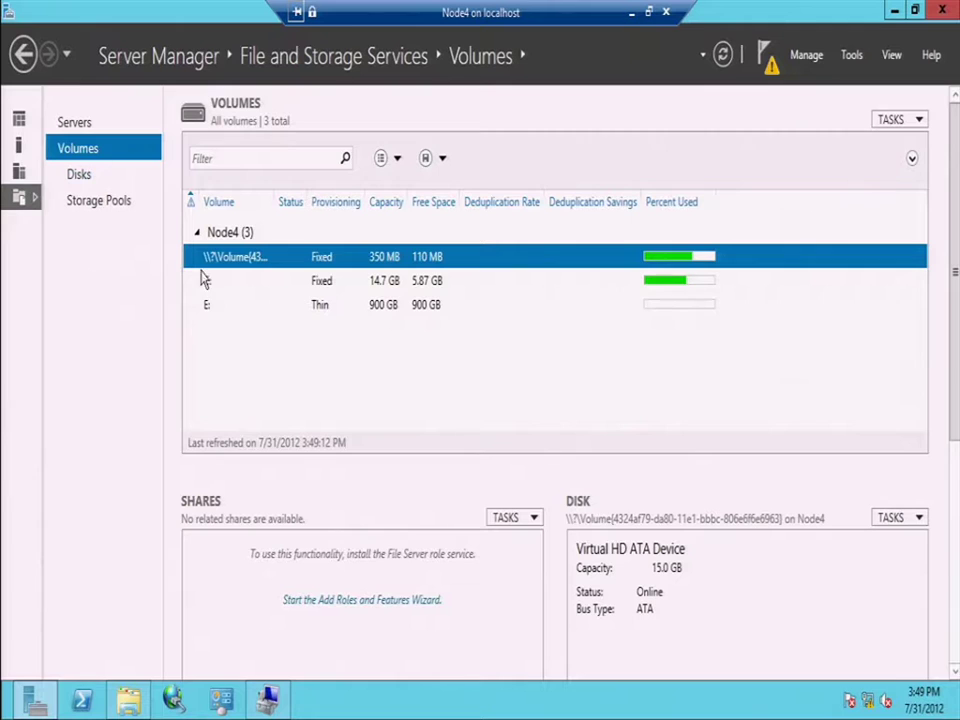
{"action": "left_click", "coordinate": [397, 314]}
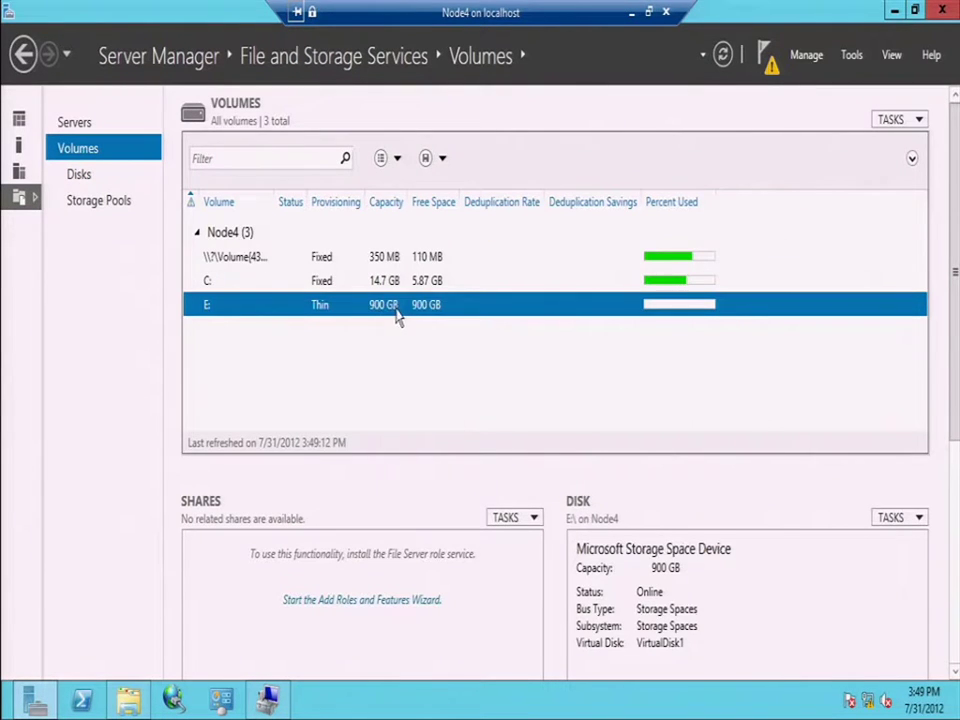
{"action": "left_click", "coordinate": [80, 176]}
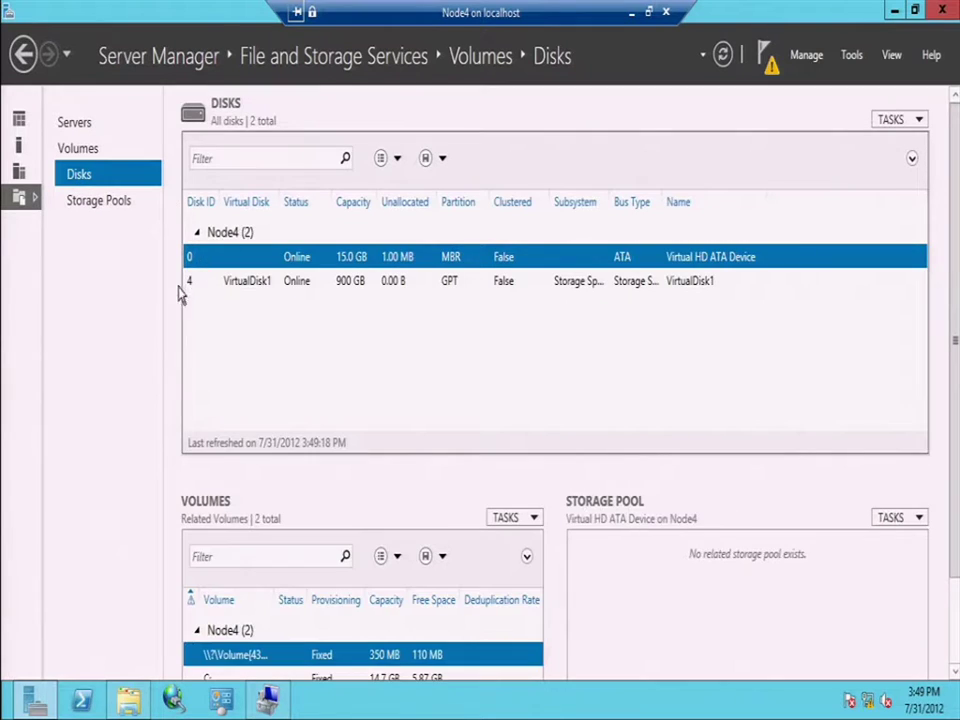
{"action": "left_click", "coordinate": [246, 284]}
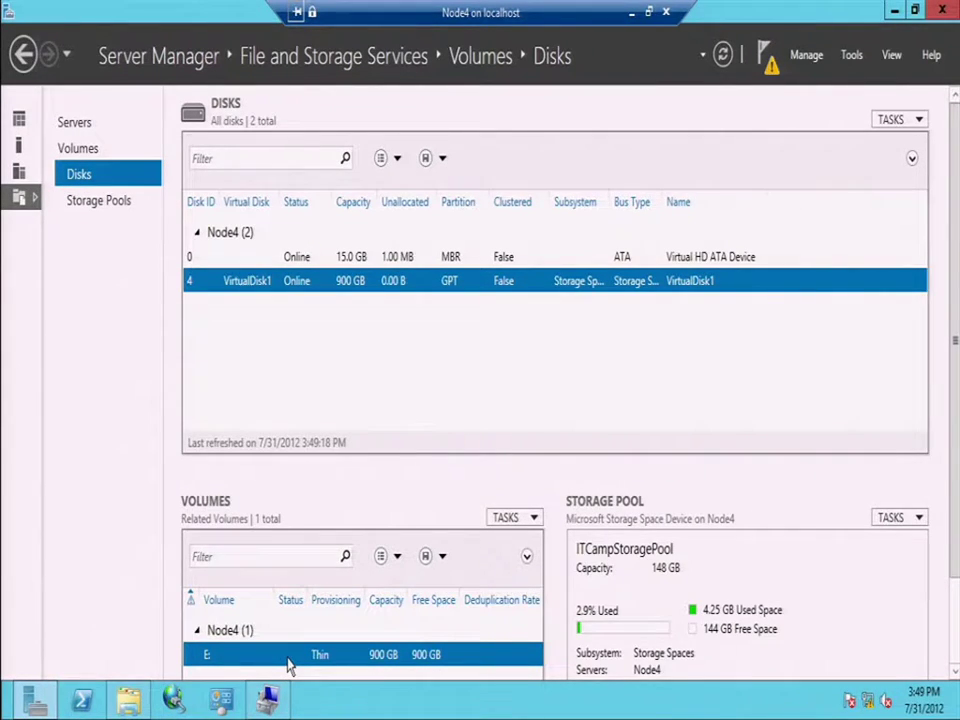
Switch to File Explorer and open AwesomeDrive (E:)
{"action": "mouse_move", "coordinate": [135, 707]}
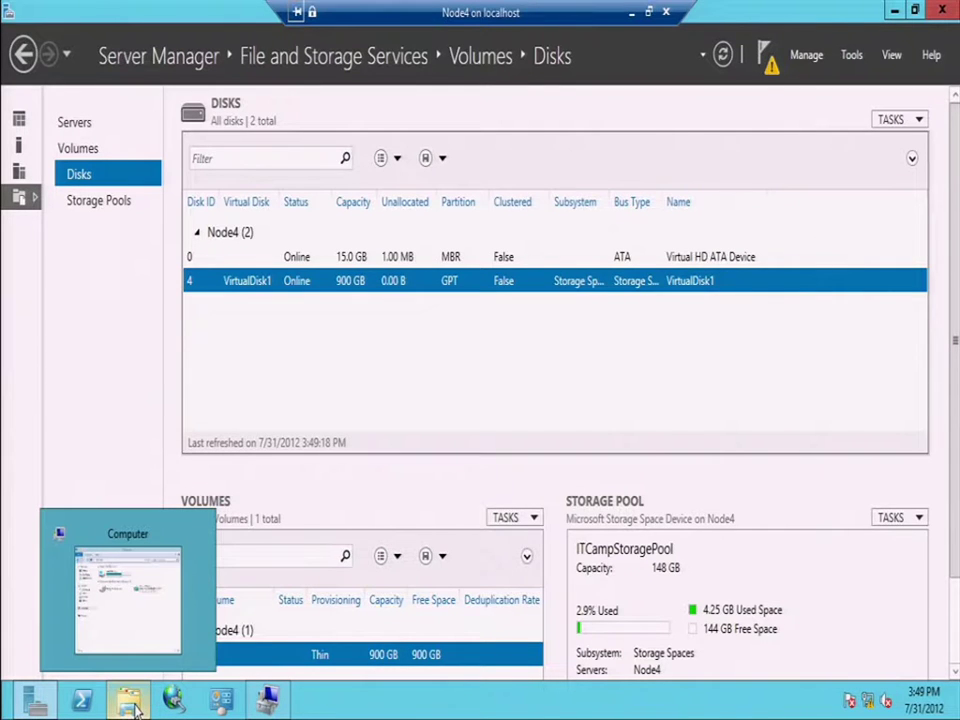
{"action": "left_click", "coordinate": [130, 705]}
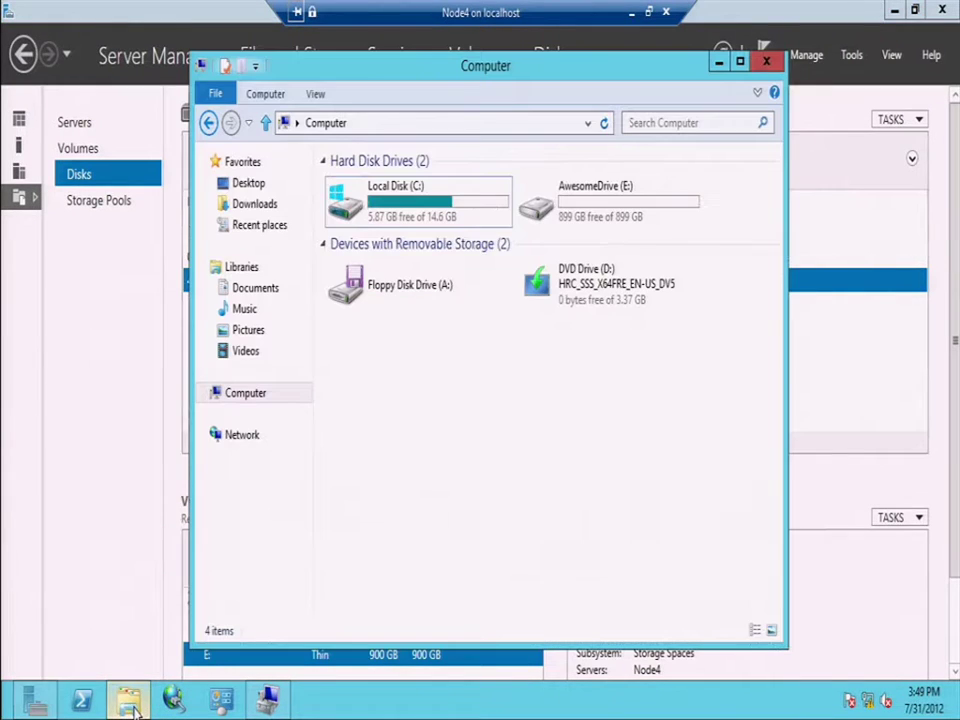
{"action": "right_click", "coordinate": [582, 202]}
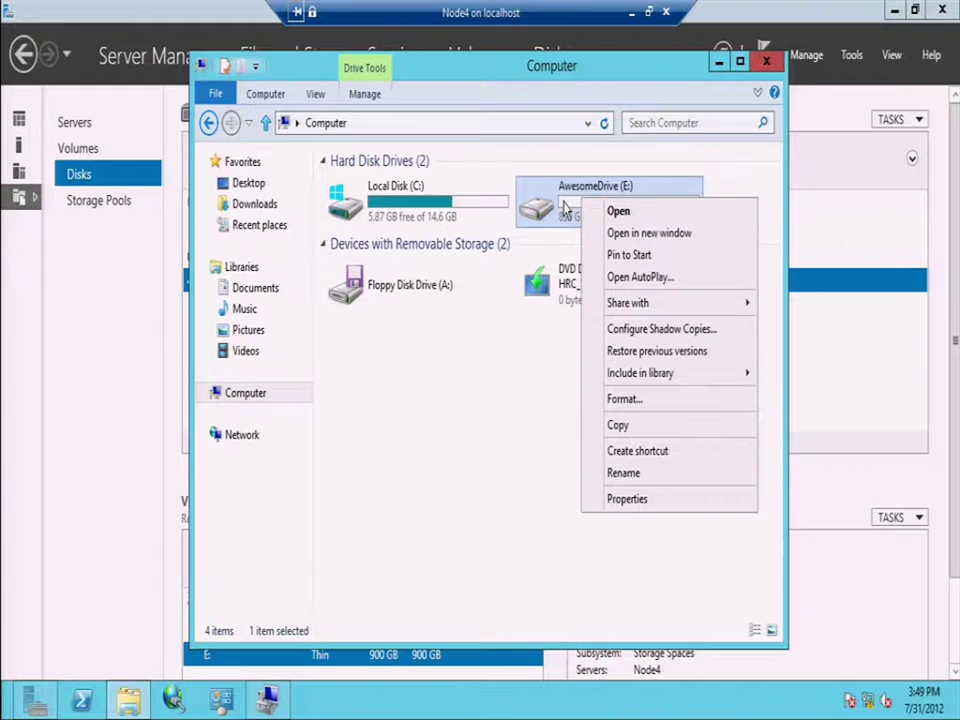
{"action": "left_click", "coordinate": [565, 207]}
{"action": "double_click", "coordinate": [564, 208]}
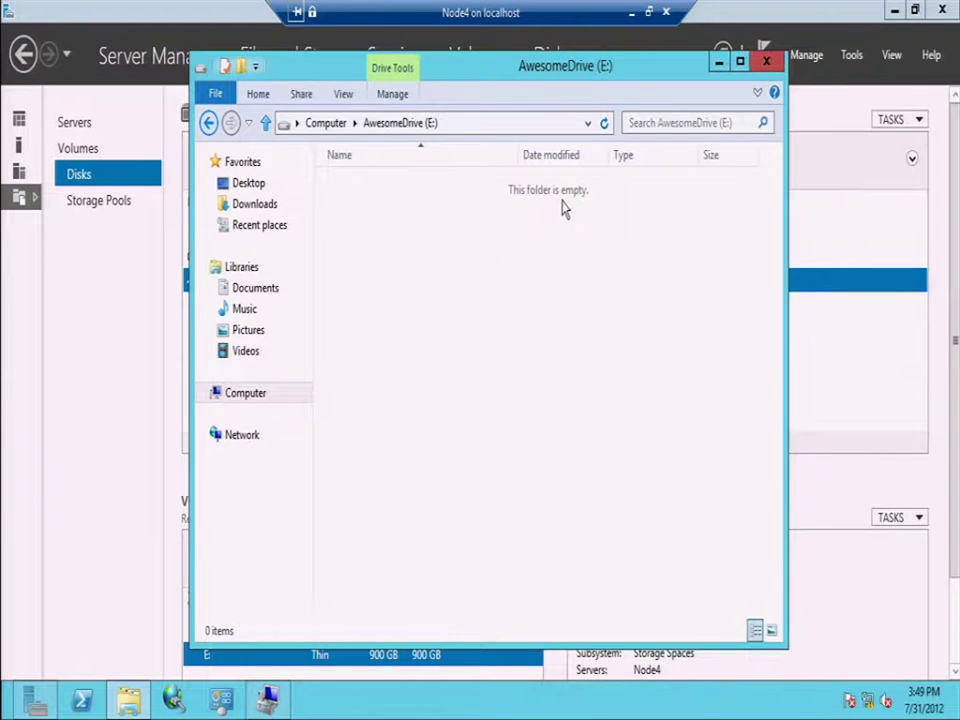
Create a folder named Dupe in the root of AwesomeDrive (E:)
{"action": "right_click", "coordinate": [389, 289]}
{"action": "mouse_move", "coordinate": [427, 490]}
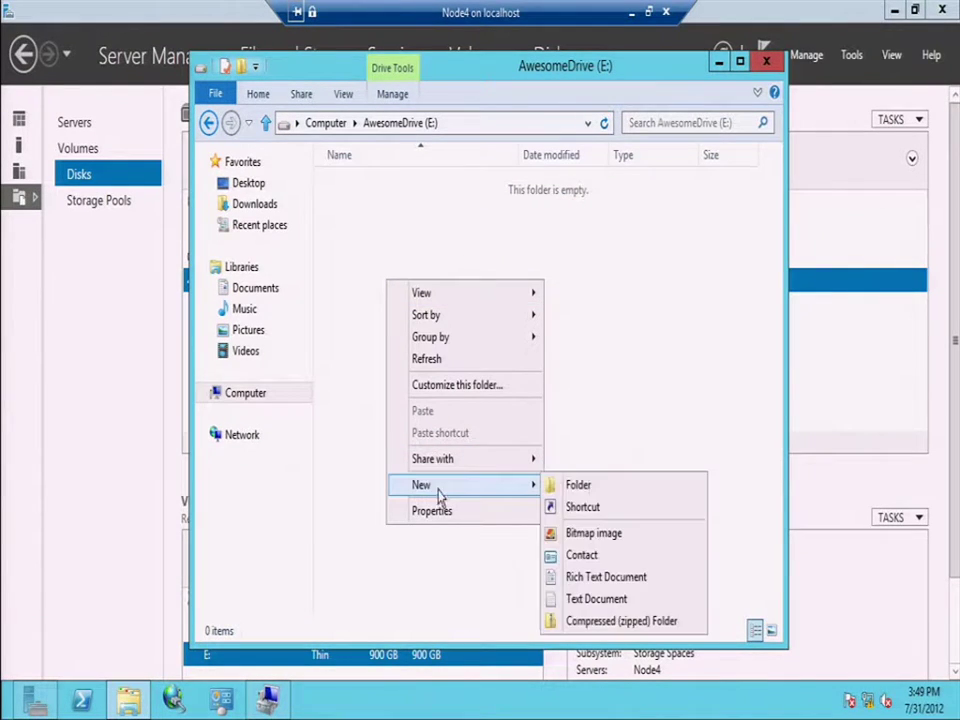
{"action": "left_click", "coordinate": [578, 485]}
{"action": "type", "text": "Dupe"}
{"action": "key", "text": "Return"}
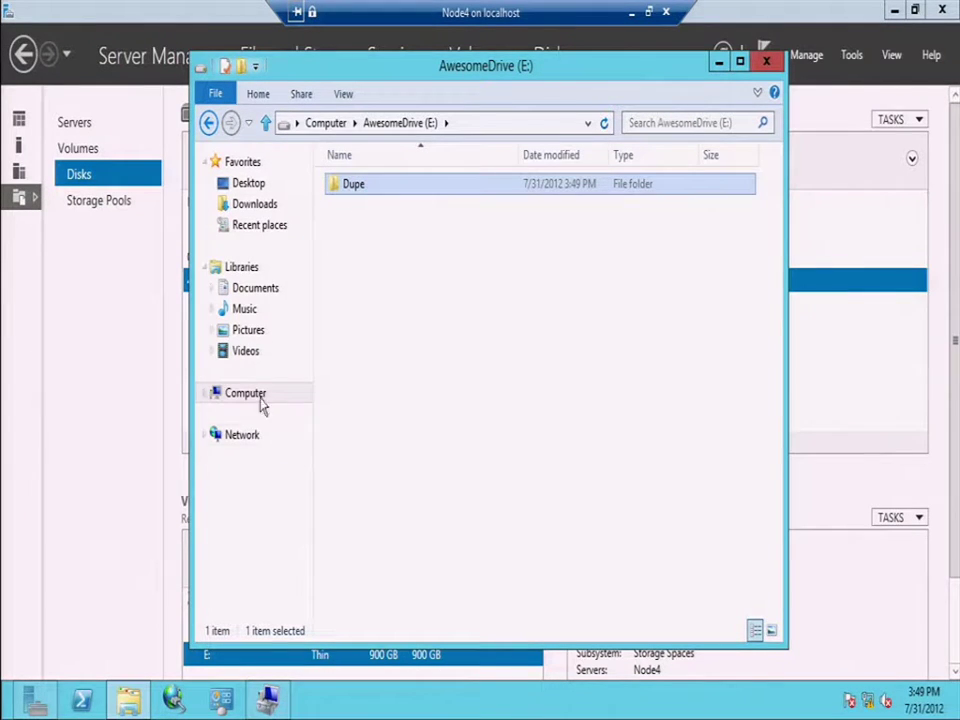
Expand the computer's drives and open the sources folder on DVD Drive (D:)
{"action": "left_click", "coordinate": [204, 395]}
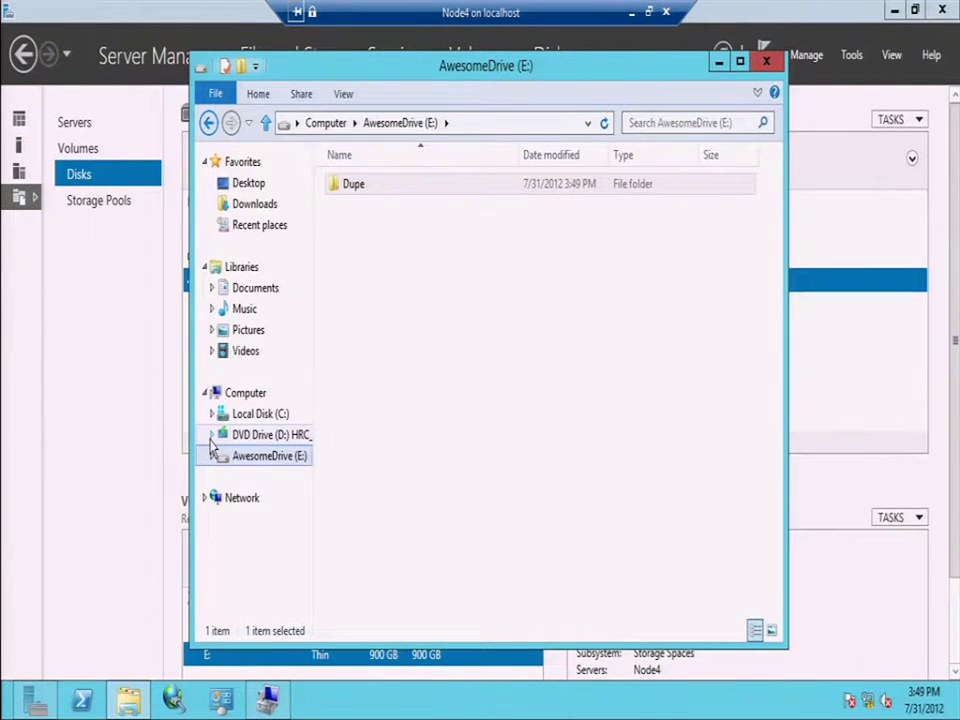
{"action": "left_click", "coordinate": [211, 437]}
{"action": "left_click", "coordinate": [250, 437]}
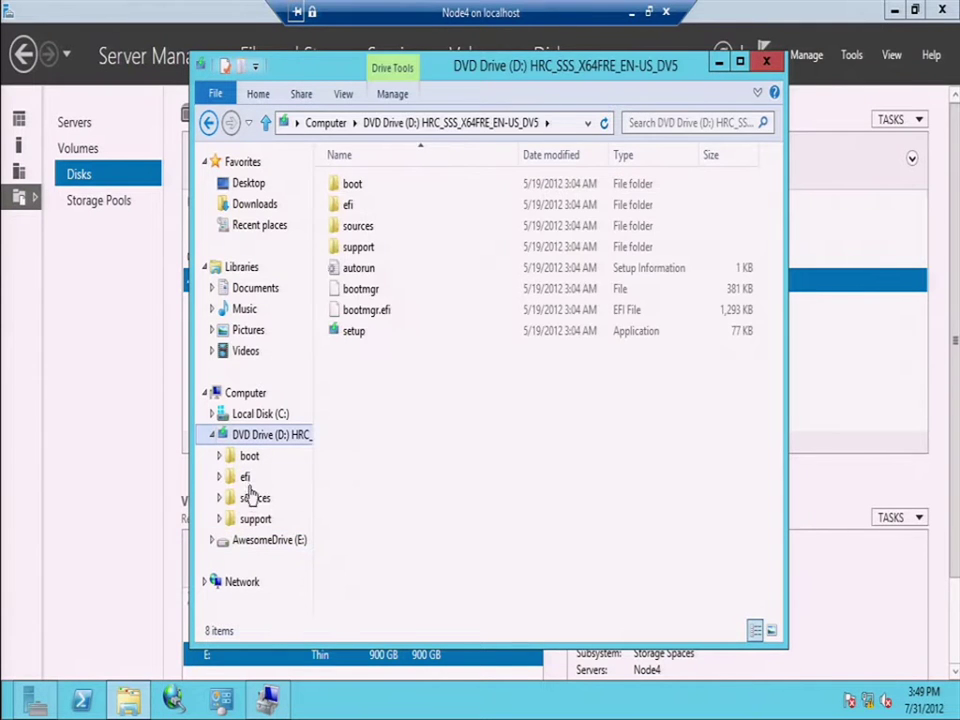
{"action": "left_click", "coordinate": [254, 498]}
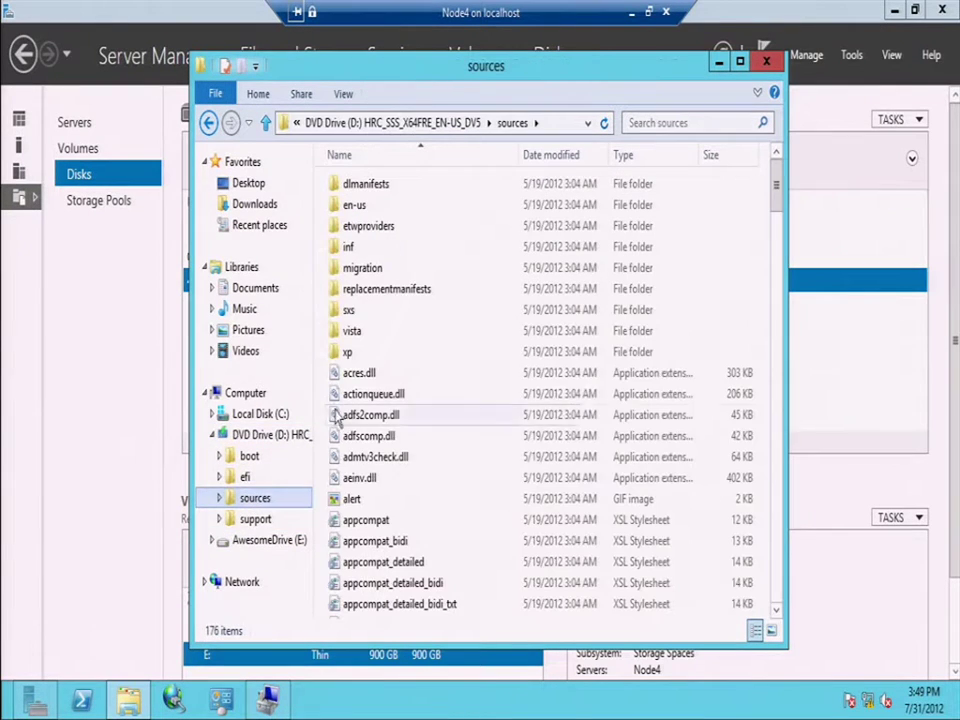
Copy boot.wim from the sources folder into both the Dupe folder and the root of AwesomeDrive (E:)
{"action": "left_click", "coordinate": [778, 397]}
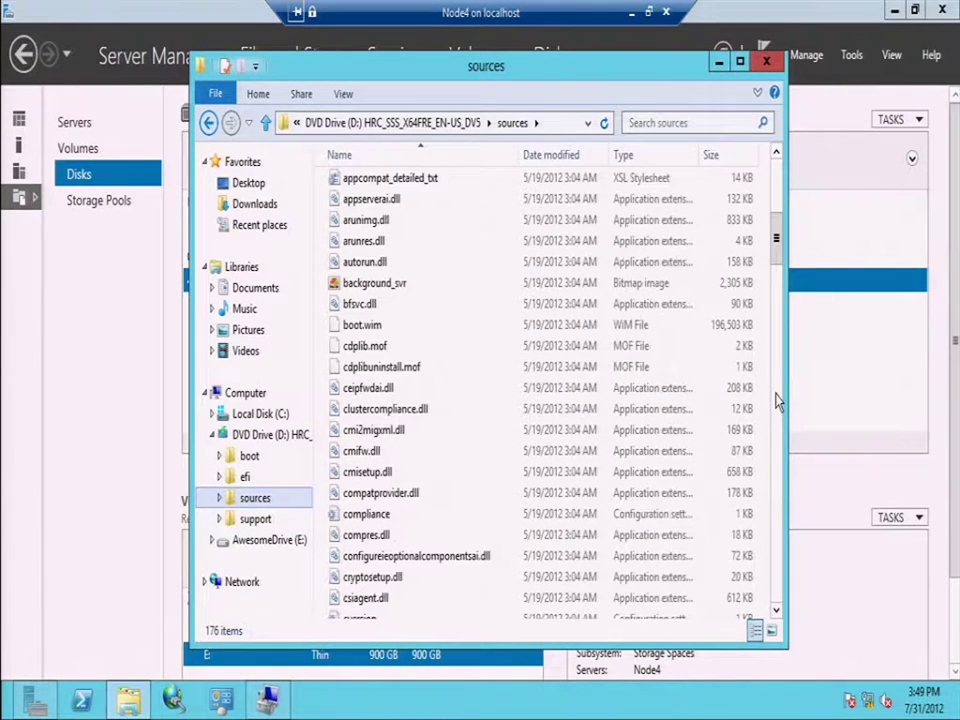
{"action": "left_click", "coordinate": [362, 328]}
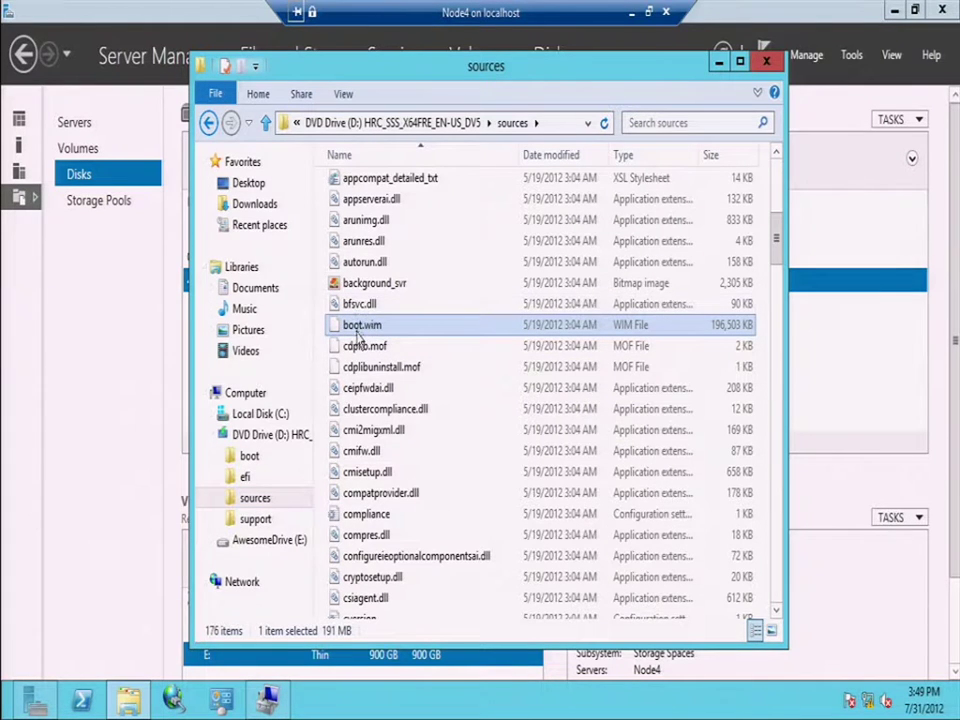
{"action": "left_click_drag", "start_coordinate": [355, 338], "coordinate": [268, 567]}
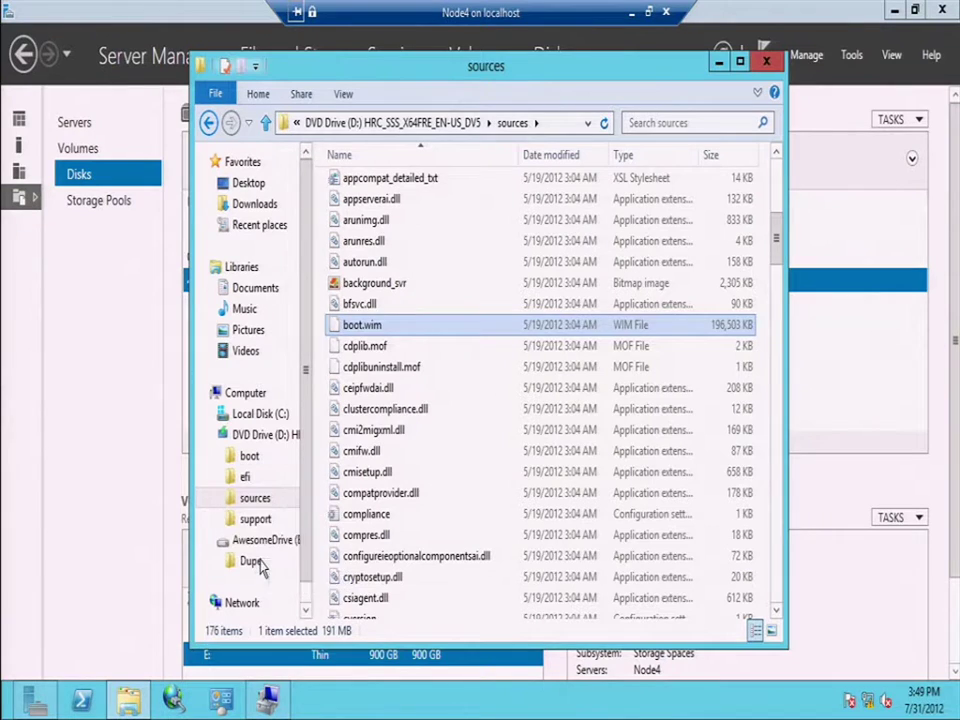
{"action": "left_click", "coordinate": [293, 577]}
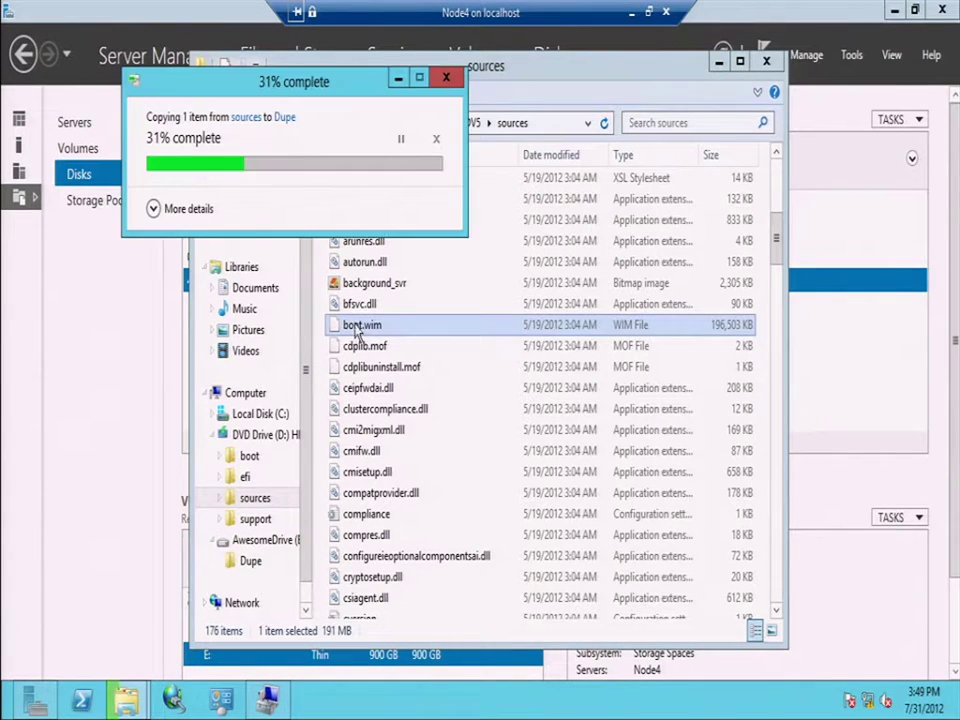
{"action": "left_click_drag", "start_coordinate": [355, 333], "coordinate": [285, 557]}
{"action": "left_click", "coordinate": [287, 554]}
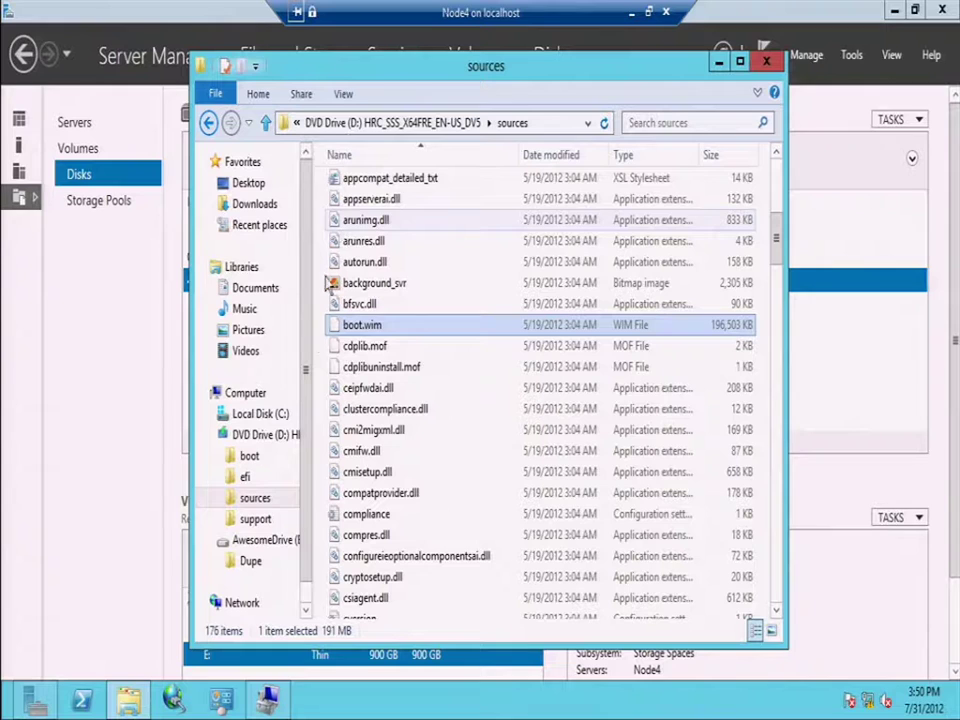
Check AwesomeDrive and its Dupe folder for the boot.wim copies, close File Explorer, and examine VirtualDisk1's volume and storage pool details
{"action": "left_click", "coordinate": [228, 540]}
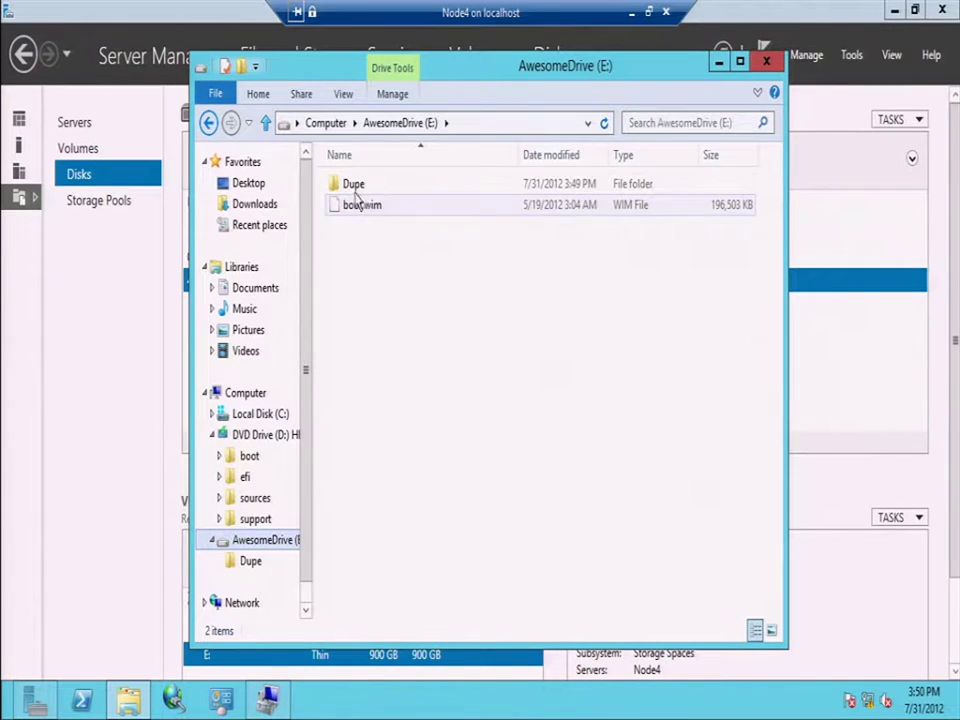
{"action": "left_click_drag", "start_coordinate": [381, 211], "coordinate": [353, 193]}
{"action": "double_click", "coordinate": [353, 193]}
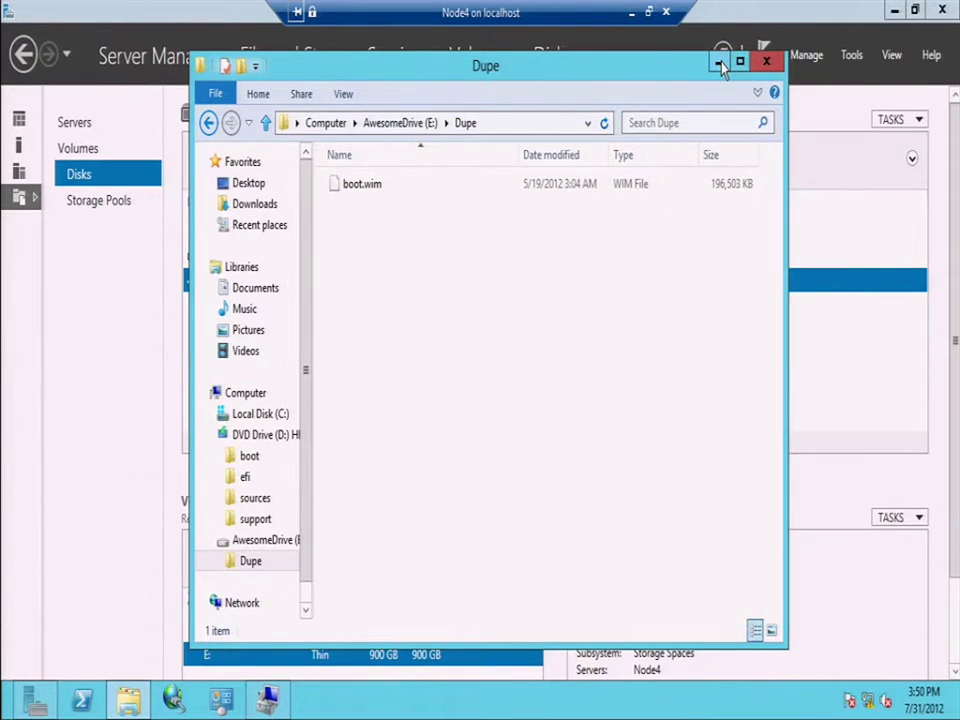
{"action": "left_click", "coordinate": [766, 62]}
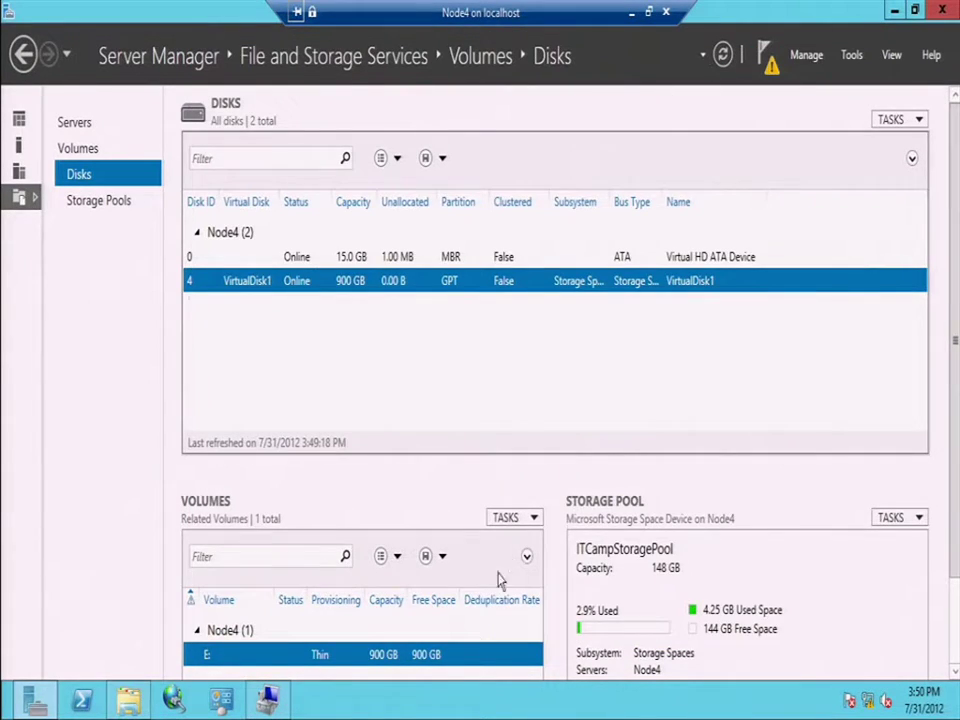
{"action": "left_click_drag", "start_coordinate": [956, 339], "coordinate": [956, 485]}
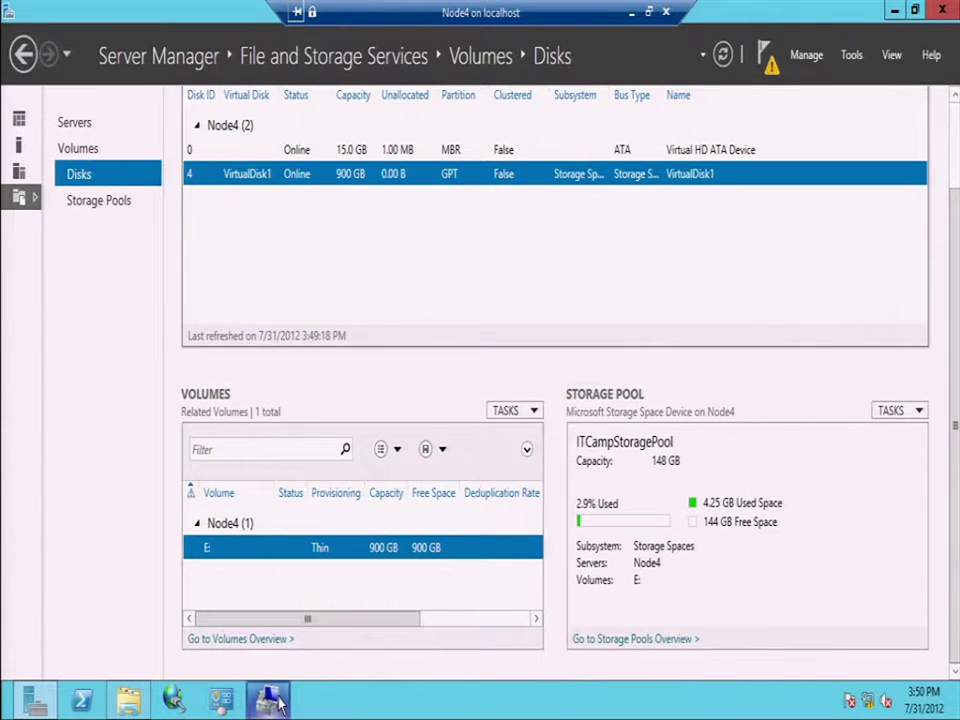
Switch to Computer Management to examine the disks in Disk Management, and close Server Manager
{"action": "mouse_move", "coordinate": [280, 705]}
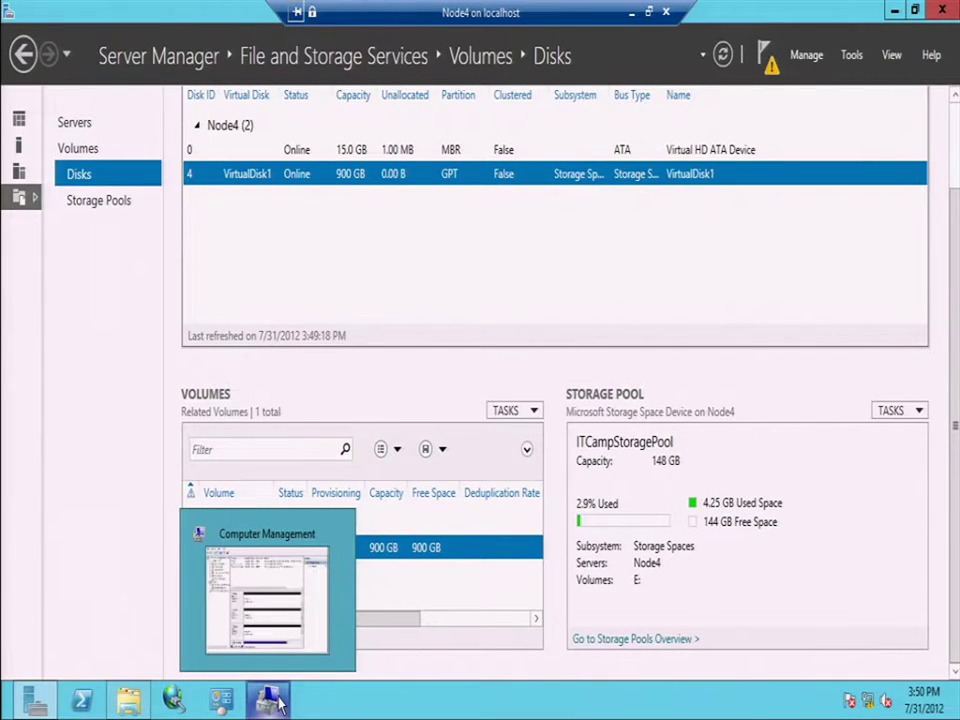
{"action": "left_click", "coordinate": [280, 705]}
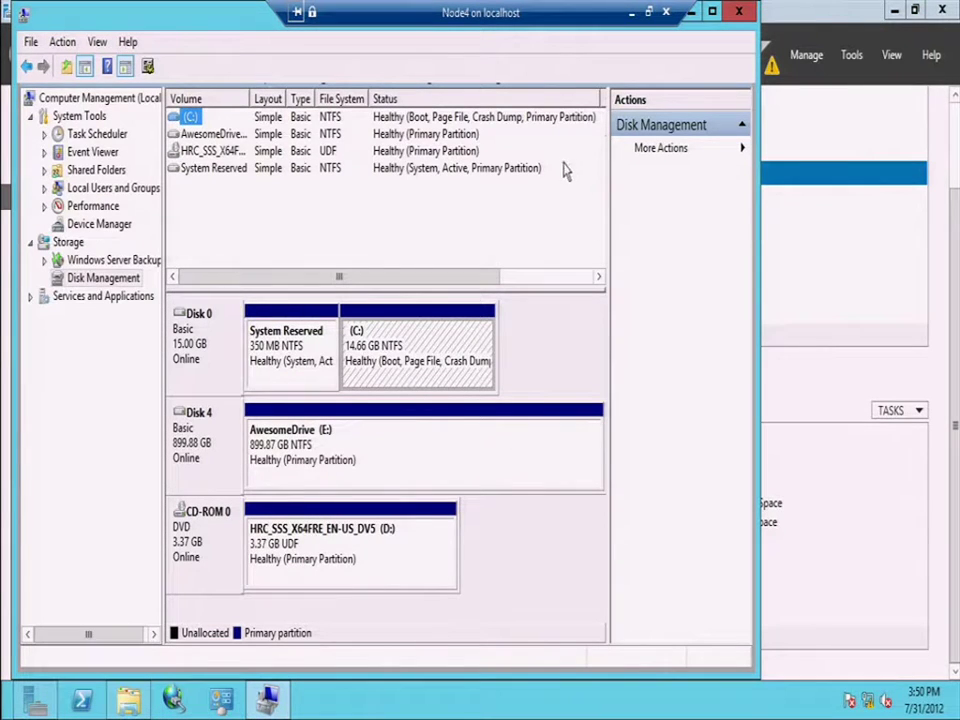
{"action": "left_click", "coordinate": [942, 12]}
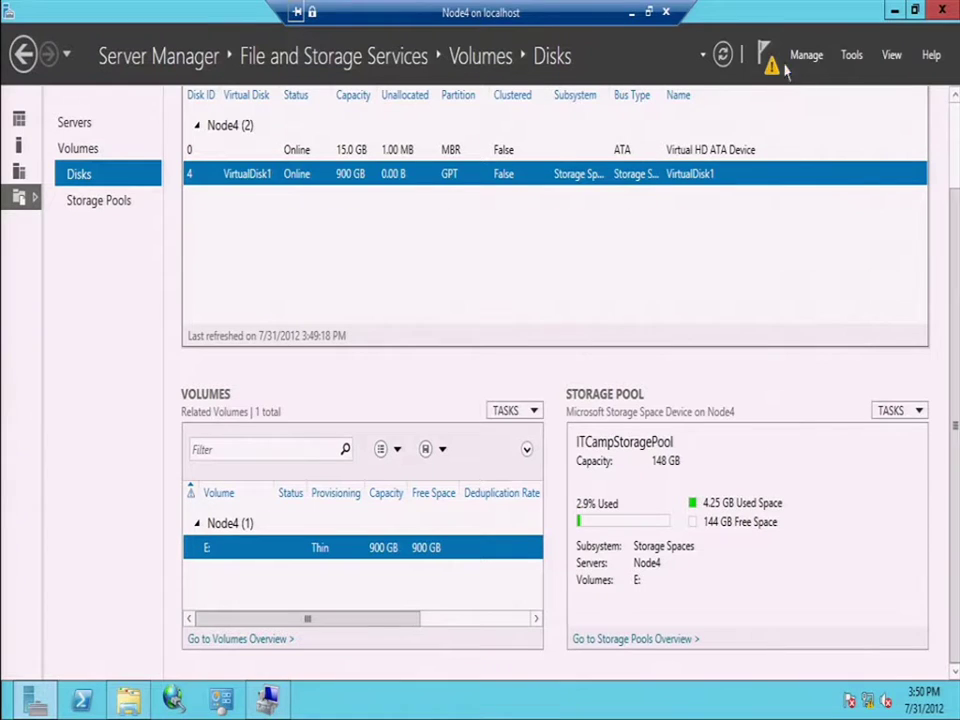
{"action": "left_click", "coordinate": [944, 12]}
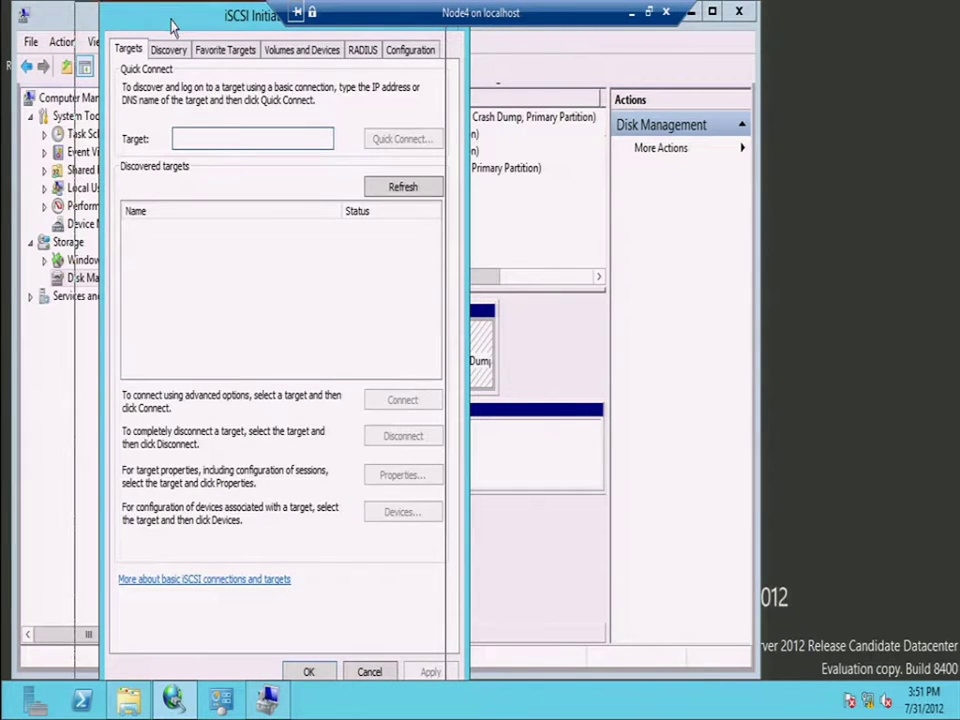
Quick-connect the iSCSI Initiator to the target at 10.10.10.23 and finish the connection
{"action": "left_click_drag", "start_coordinate": [130, 16], "coordinate": [106, 19]}
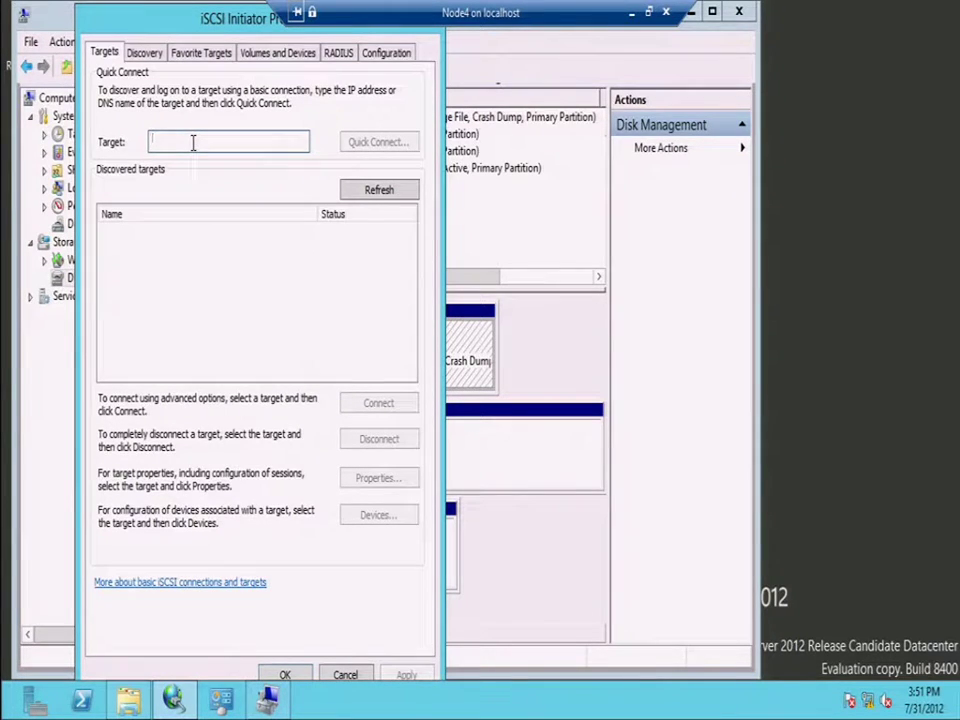
{"action": "type", "text": "10.10.10.23"}
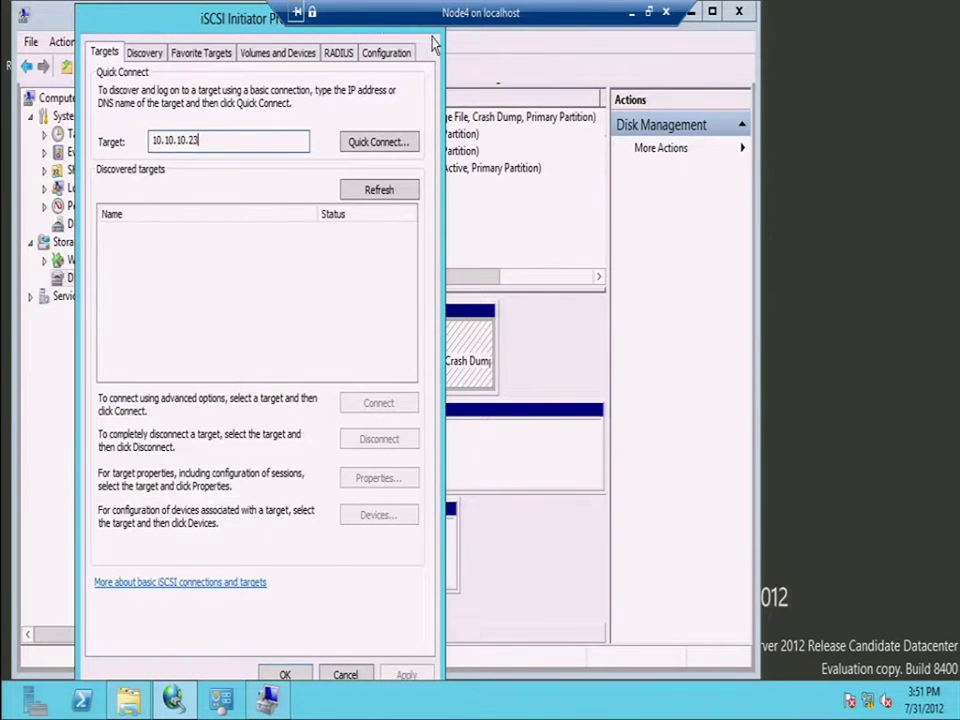
{"action": "left_click", "coordinate": [384, 142]}
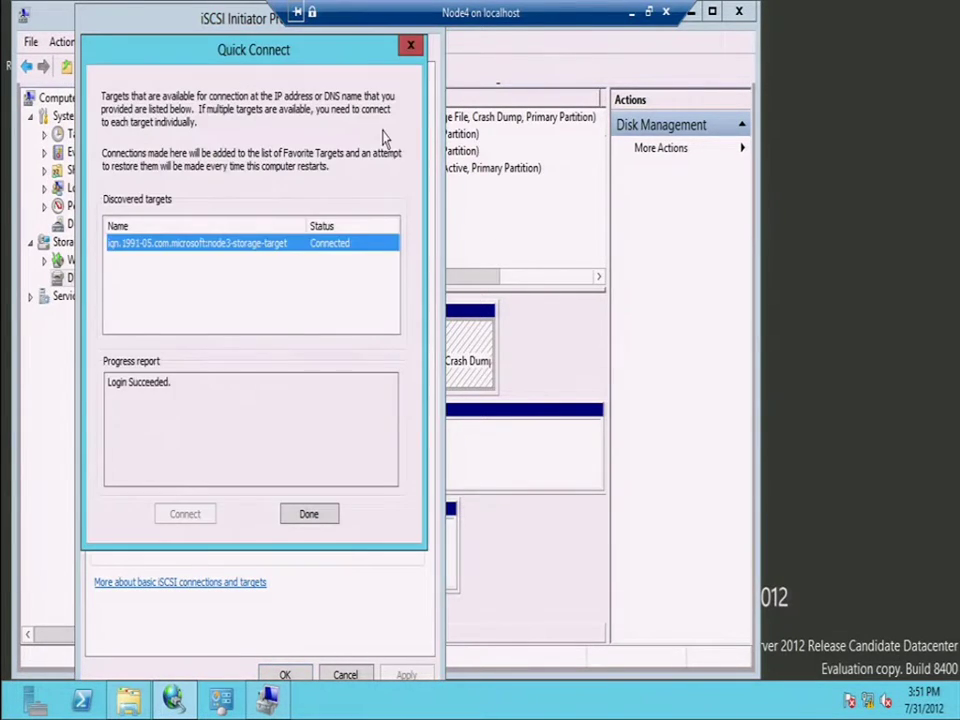
{"action": "left_click", "coordinate": [307, 518]}
Auto-configure all available devices in the iSCSI Initiator's volume list and accept the initiator properties
{"action": "left_click", "coordinate": [272, 53]}
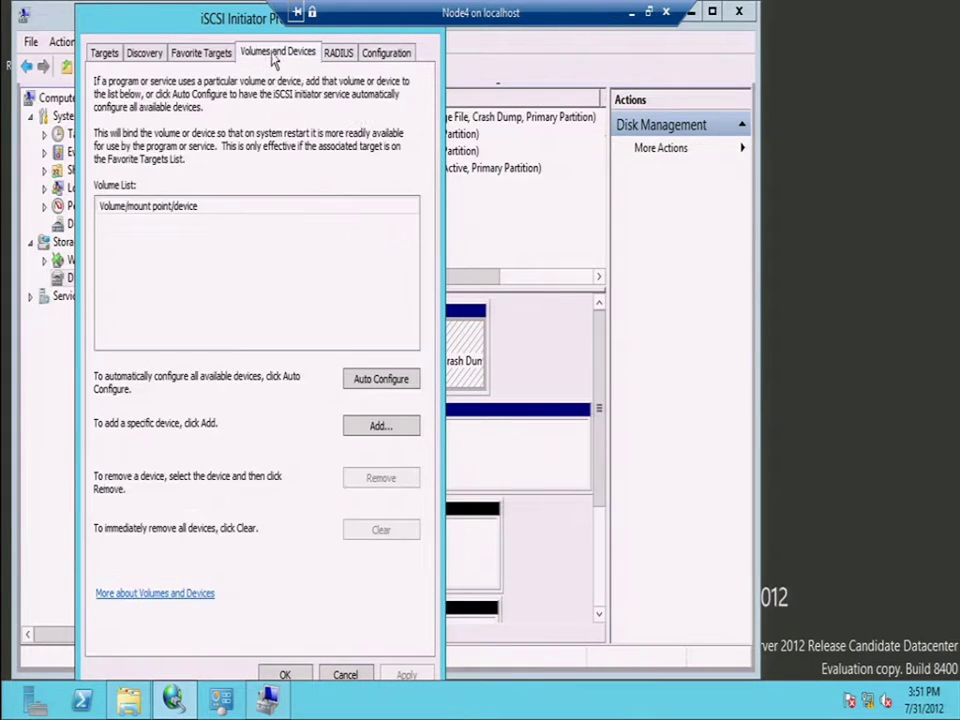
{"action": "left_click", "coordinate": [378, 388]}
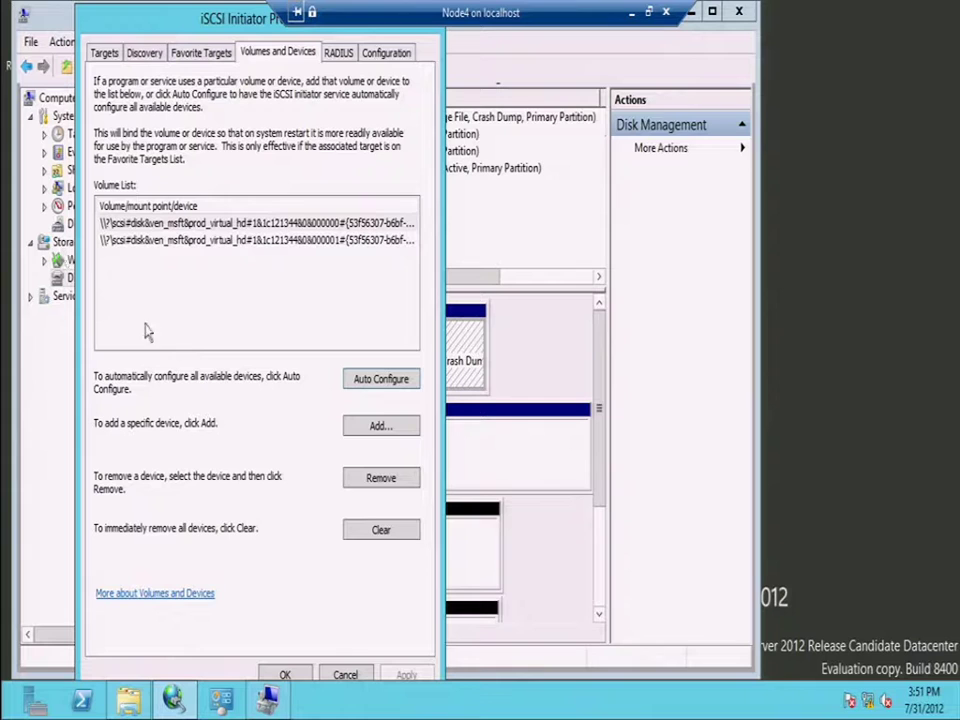
{"action": "left_click", "coordinate": [286, 675]}
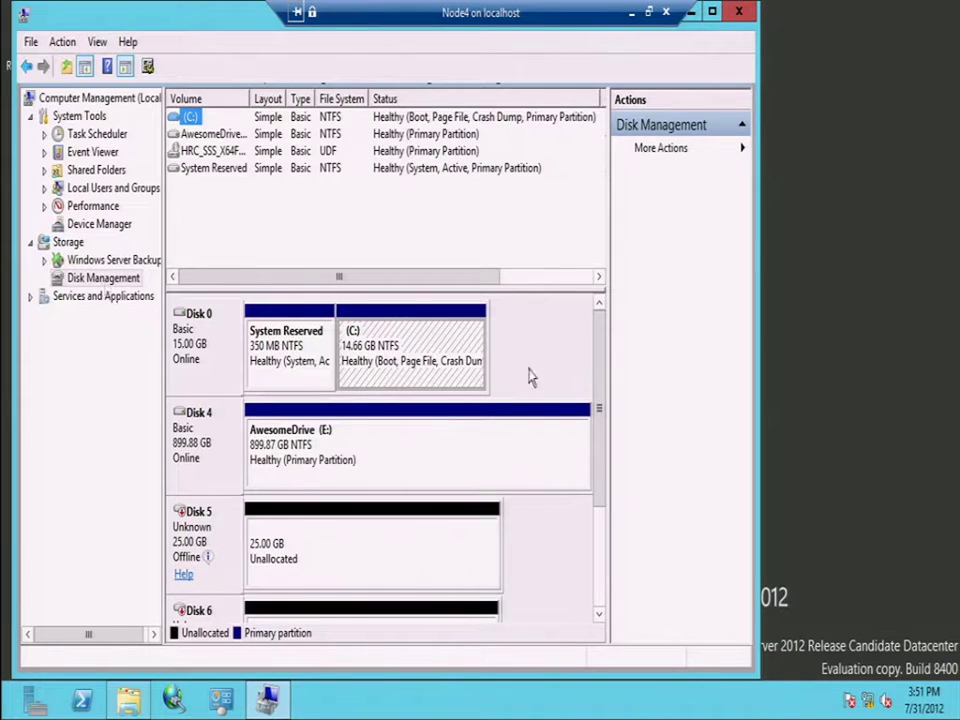
Bring the offline Disk 5 and Disk 6 online in Disk Management
{"action": "left_click_drag", "start_coordinate": [594, 417], "coordinate": [613, 520]}
{"action": "mouse_move", "coordinate": [203, 462]}
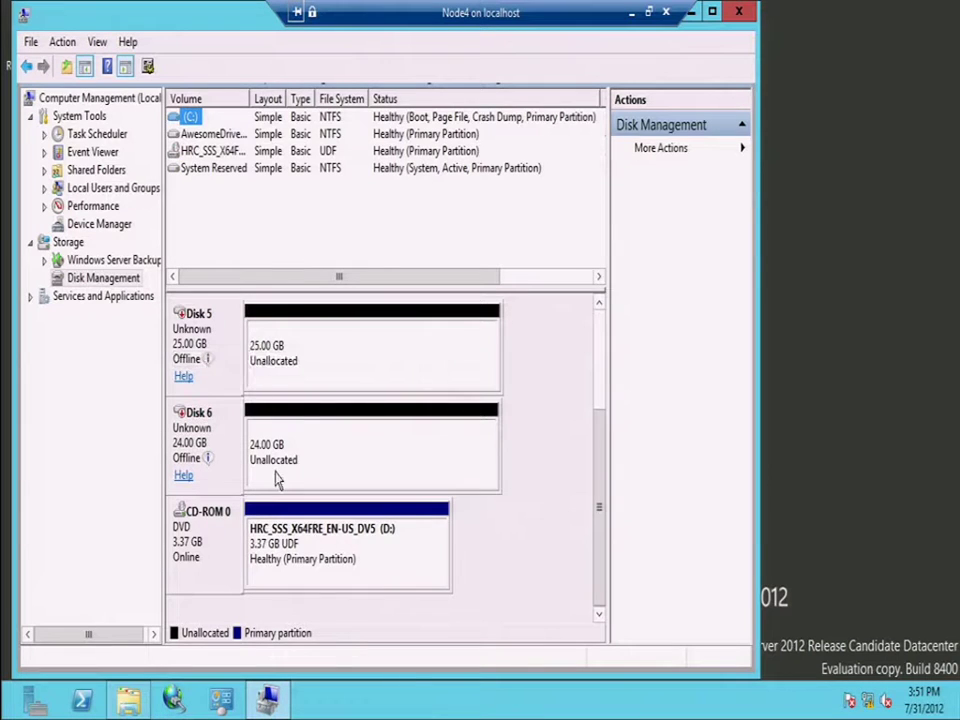
{"action": "right_click", "coordinate": [206, 356]}
{"action": "left_click", "coordinate": [217, 358]}
{"action": "right_click", "coordinate": [236, 437]}
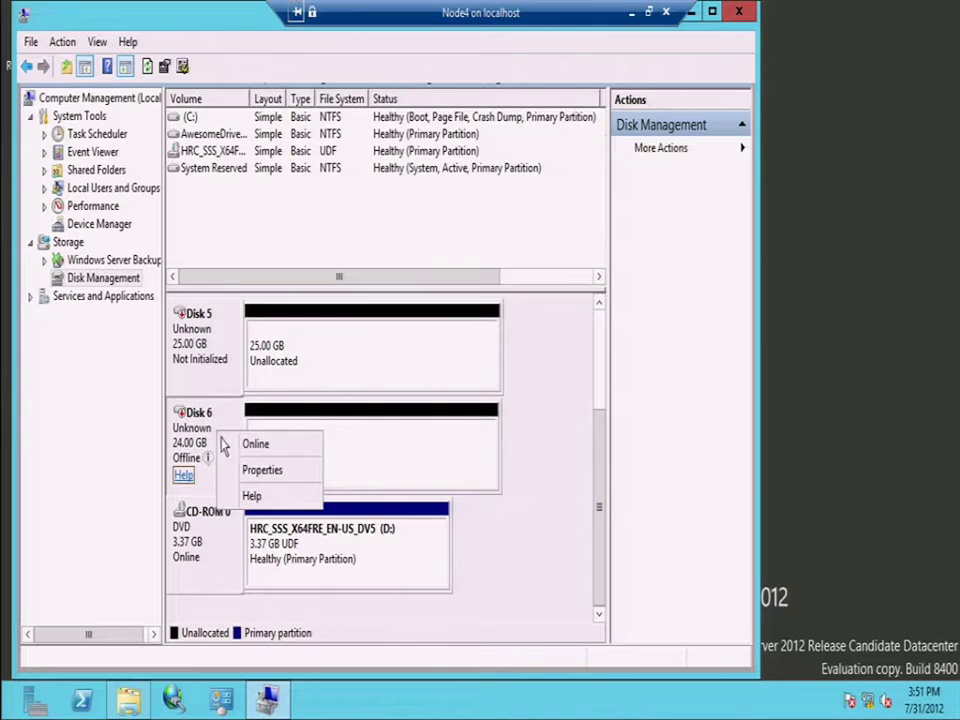
{"action": "left_click", "coordinate": [238, 445]}
Initialize Disk 5 and Disk 6 with the MBR (Master Boot Record) partition style
{"action": "right_click", "coordinate": [217, 354]}
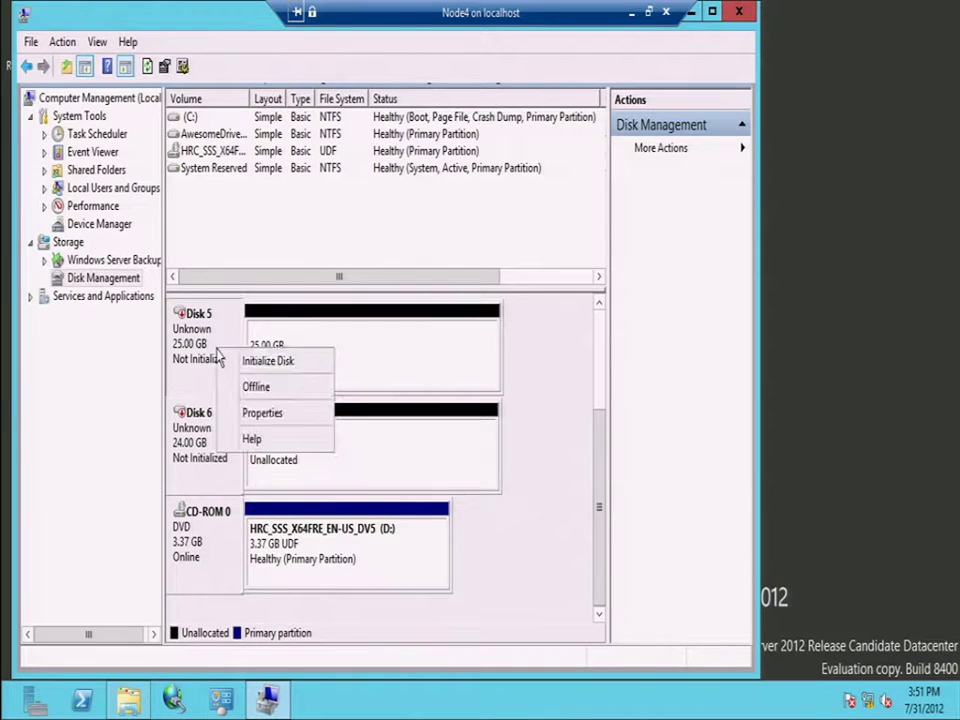
{"action": "left_click", "coordinate": [245, 362]}
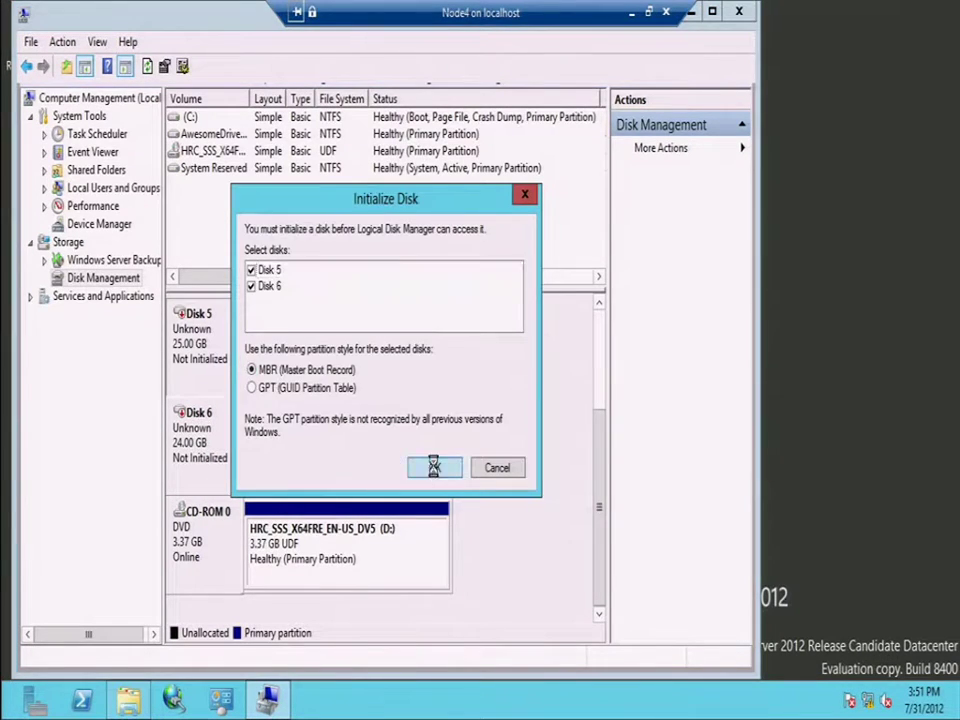
{"action": "left_click", "coordinate": [433, 465]}
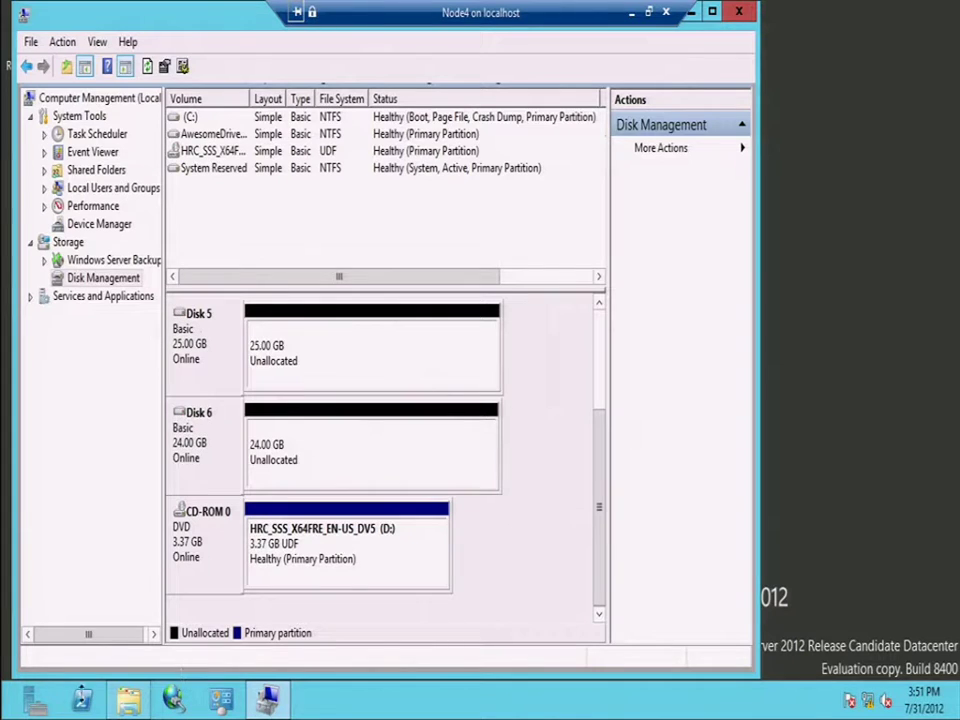
Reopen Server Manager, go to Storage Pools under File and Storage Services, and select the Primordial pool to view its physical disks
{"action": "left_click", "coordinate": [33, 700]}
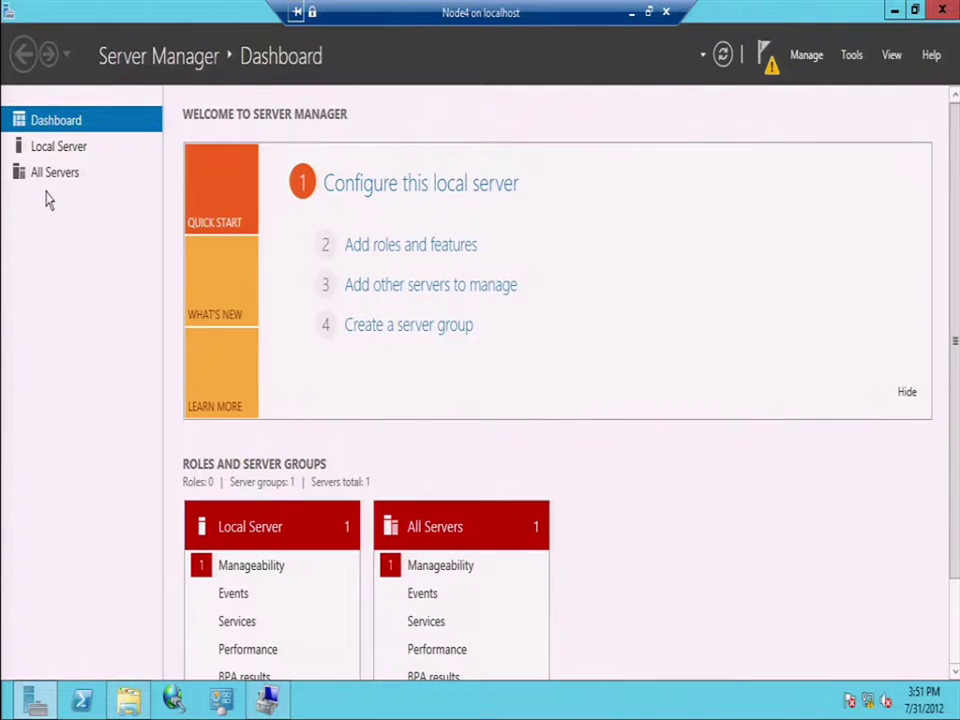
{"action": "left_click", "coordinate": [55, 200]}
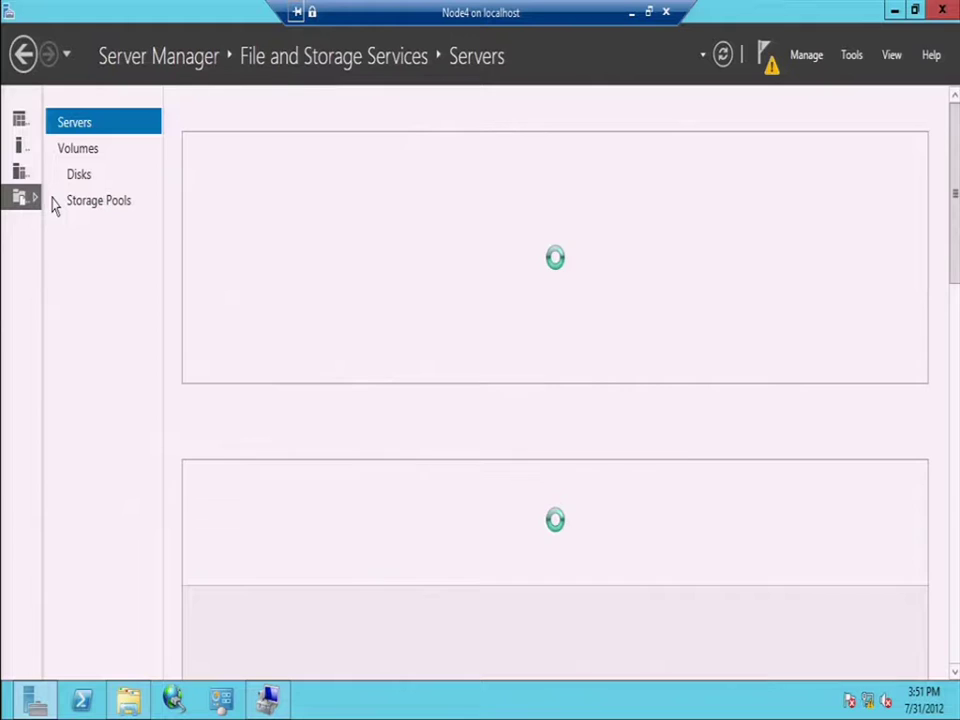
{"action": "left_click", "coordinate": [97, 203]}
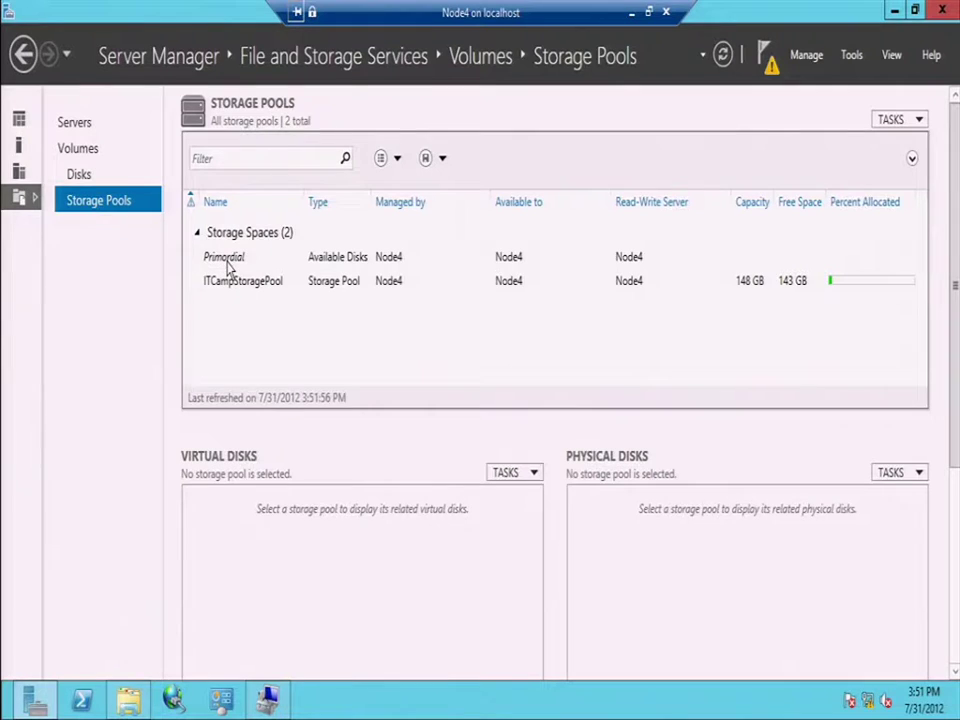
{"action": "left_click", "coordinate": [278, 262]}
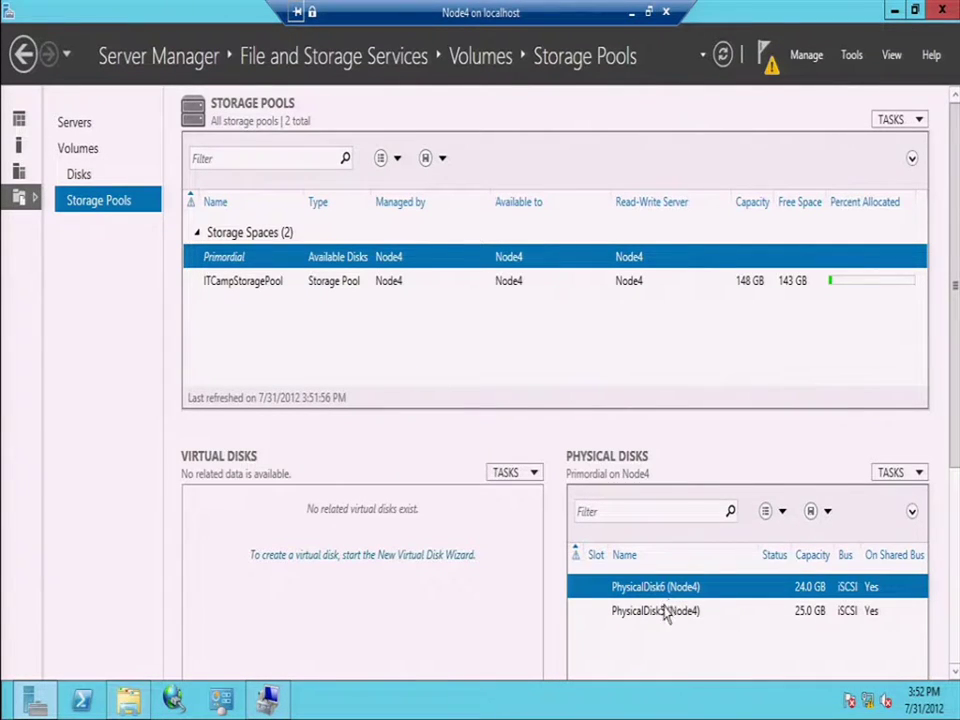
Add PhysicalDisk5 as a Hot Spare and PhysicalDisk6 as a Data Store disk to ITCampStoragePool
{"action": "right_click", "coordinate": [234, 287]}
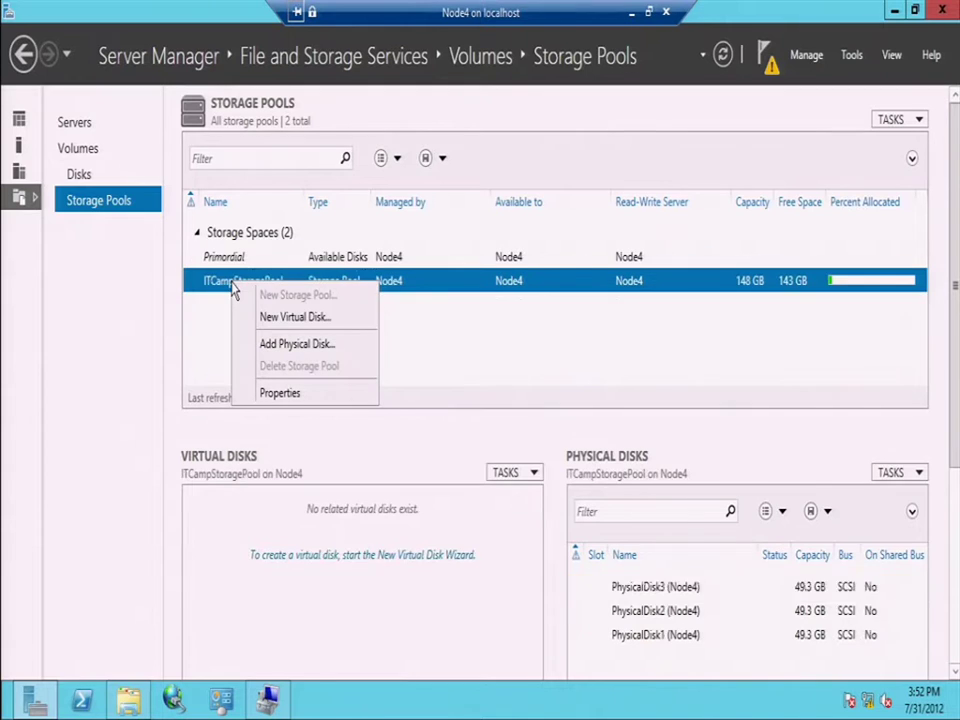
{"action": "left_click", "coordinate": [283, 344]}
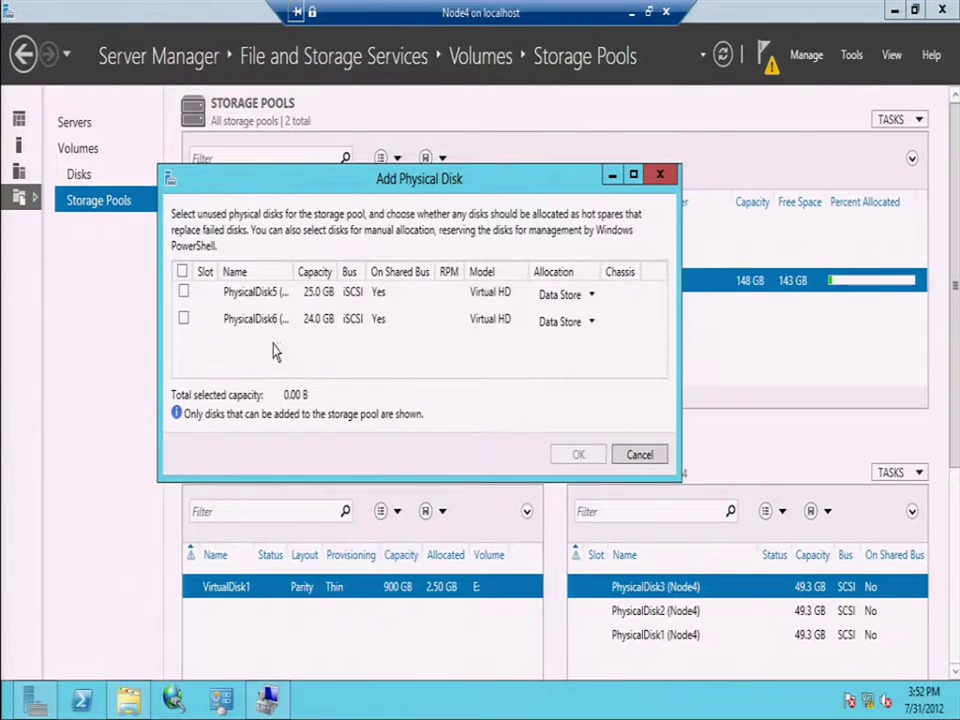
{"action": "left_click", "coordinate": [183, 292]}
{"action": "left_click", "coordinate": [184, 320]}
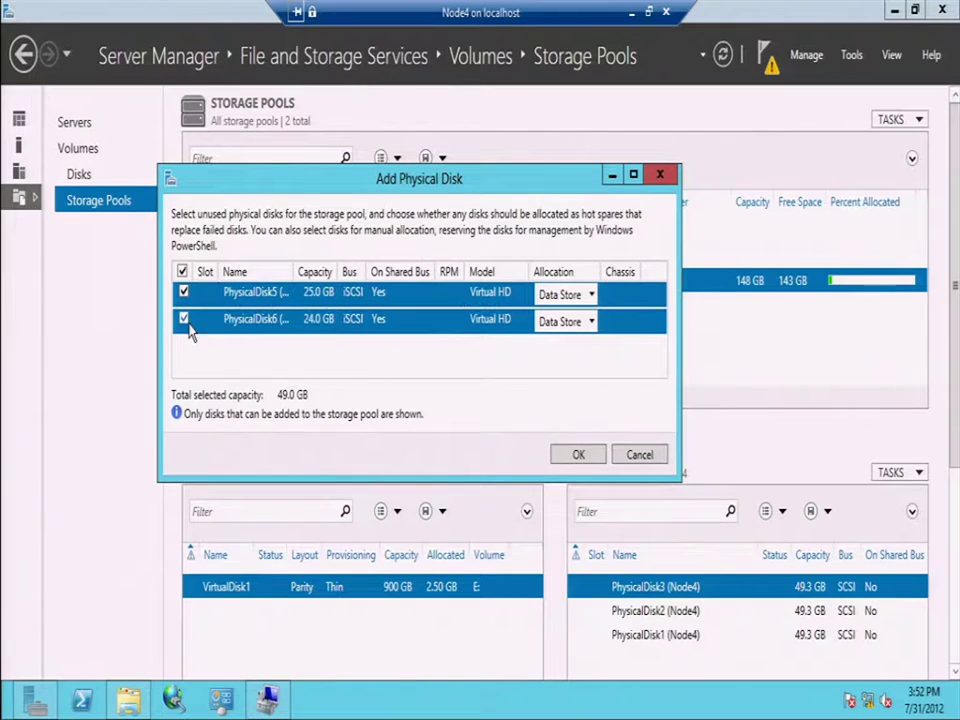
{"action": "left_click", "coordinate": [586, 295]}
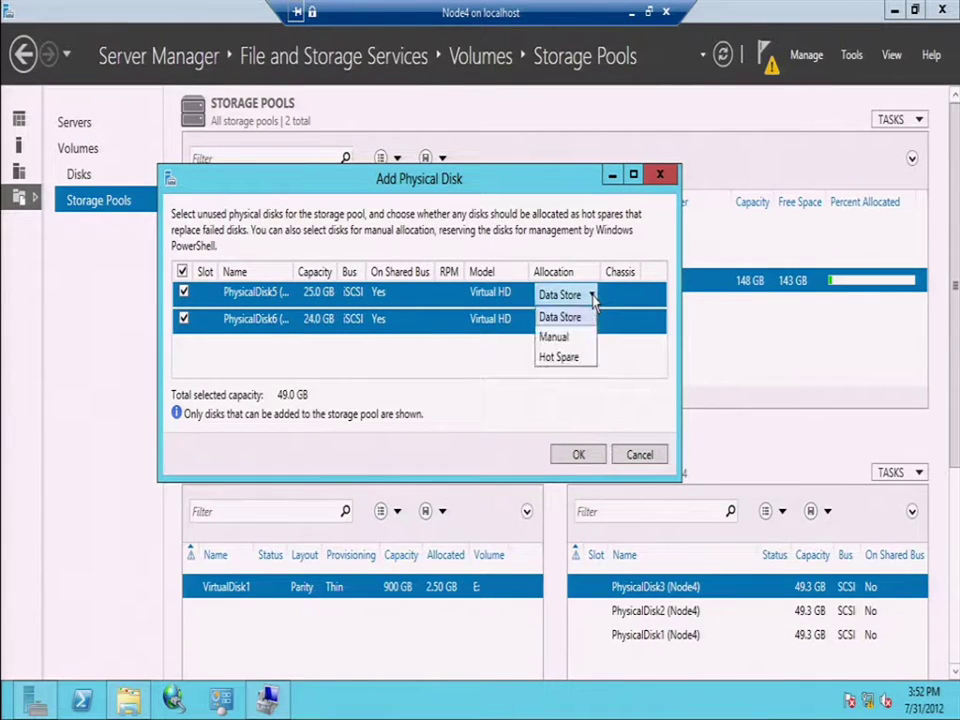
{"action": "left_click", "coordinate": [558, 357]}
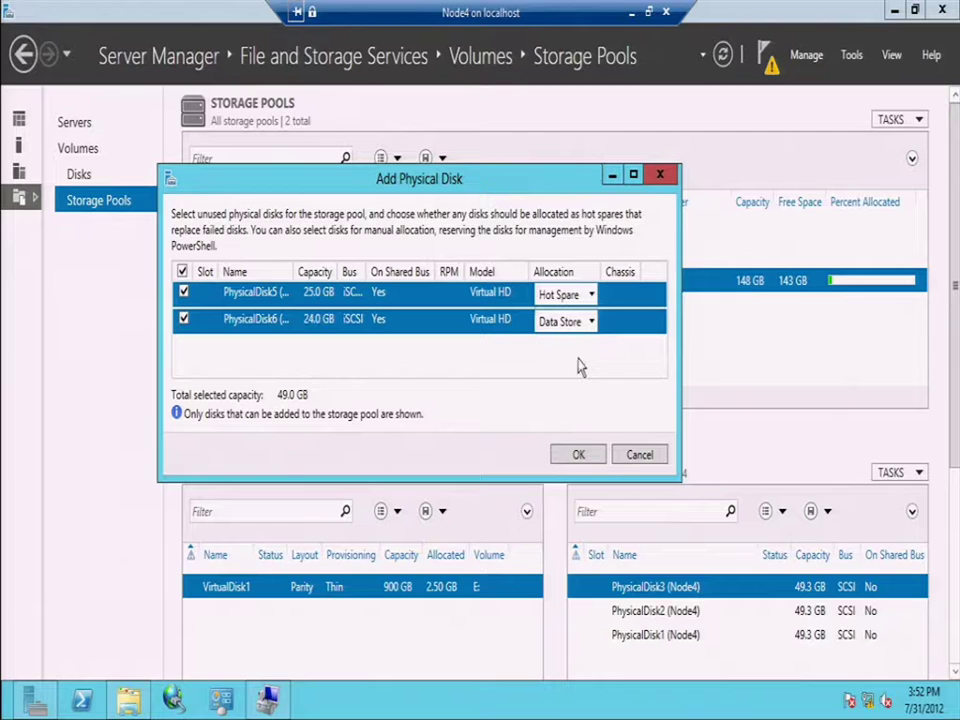
{"action": "left_click", "coordinate": [586, 456]}
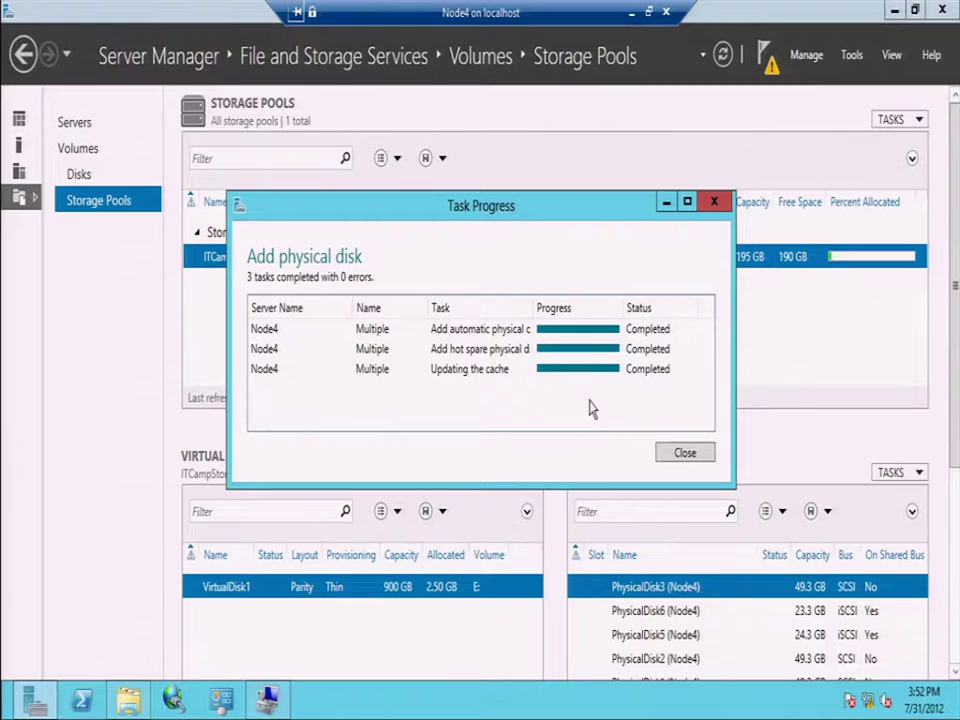
{"action": "left_click", "coordinate": [686, 456]}
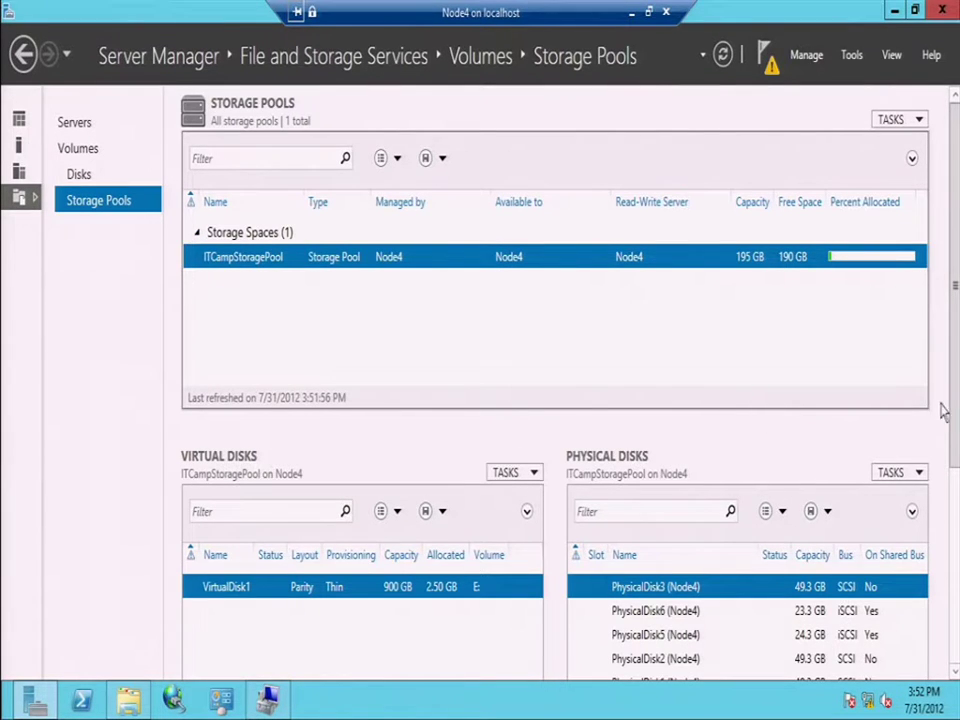
Review ITCampStoragePool's physical disks, and check VirtualDisk1's volume E: for the Configure Data Deduplication option
{"action": "scroll", "coordinate": [950, 408], "scroll_direction": "down", "scroll_amount": 2}
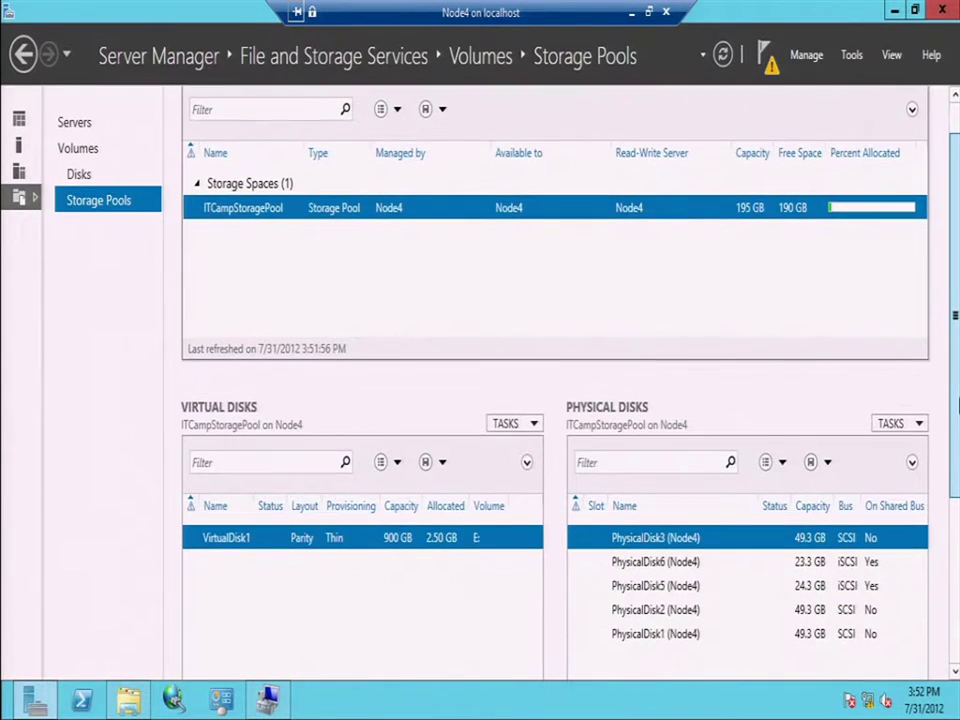
{"action": "scroll", "coordinate": [955, 405], "scroll_direction": "down", "scroll_amount": 1}
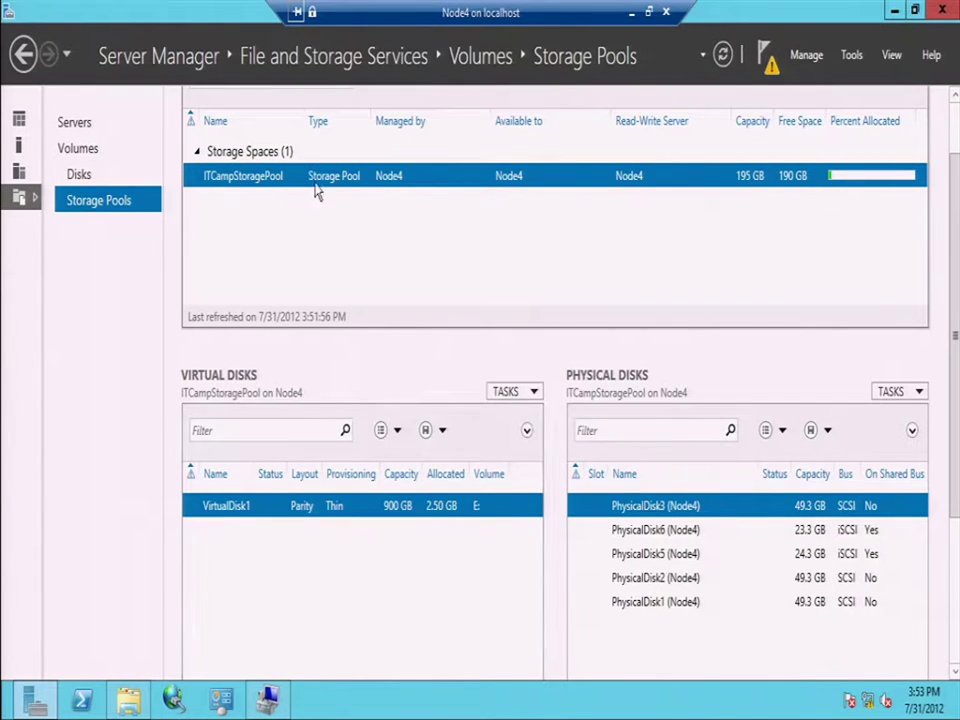
{"action": "left_click", "coordinate": [80, 175]}
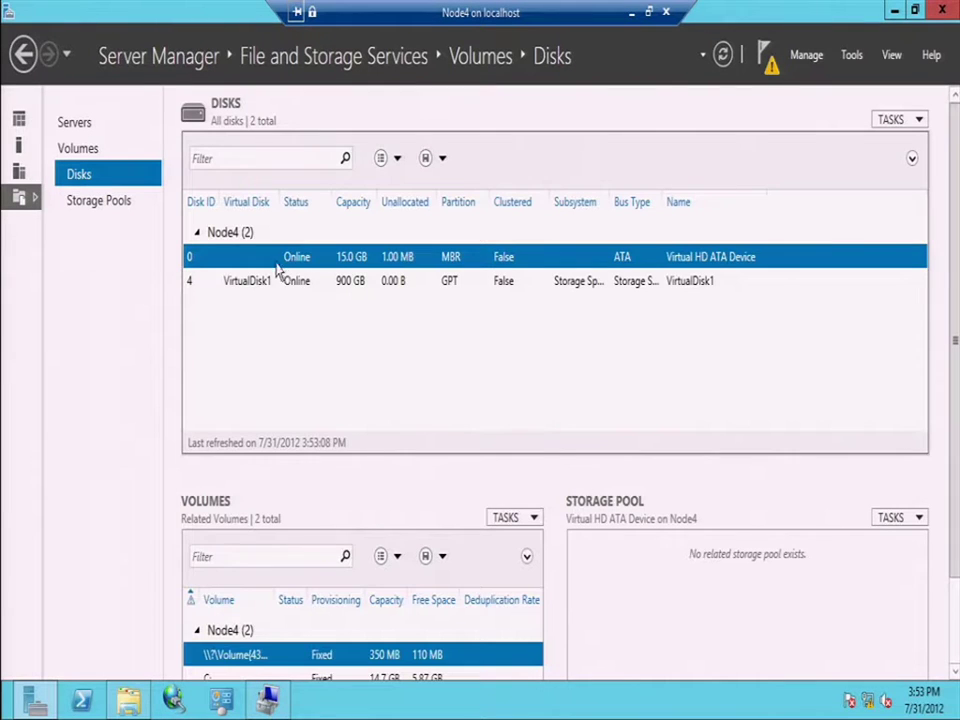
{"action": "left_click", "coordinate": [266, 286]}
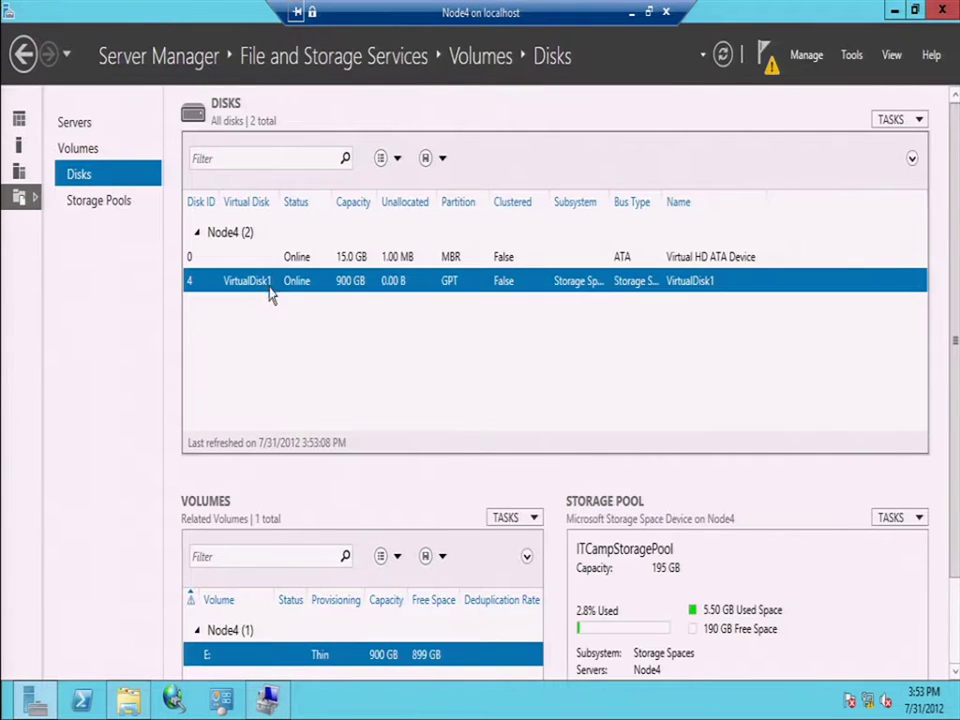
{"action": "right_click", "coordinate": [276, 664]}
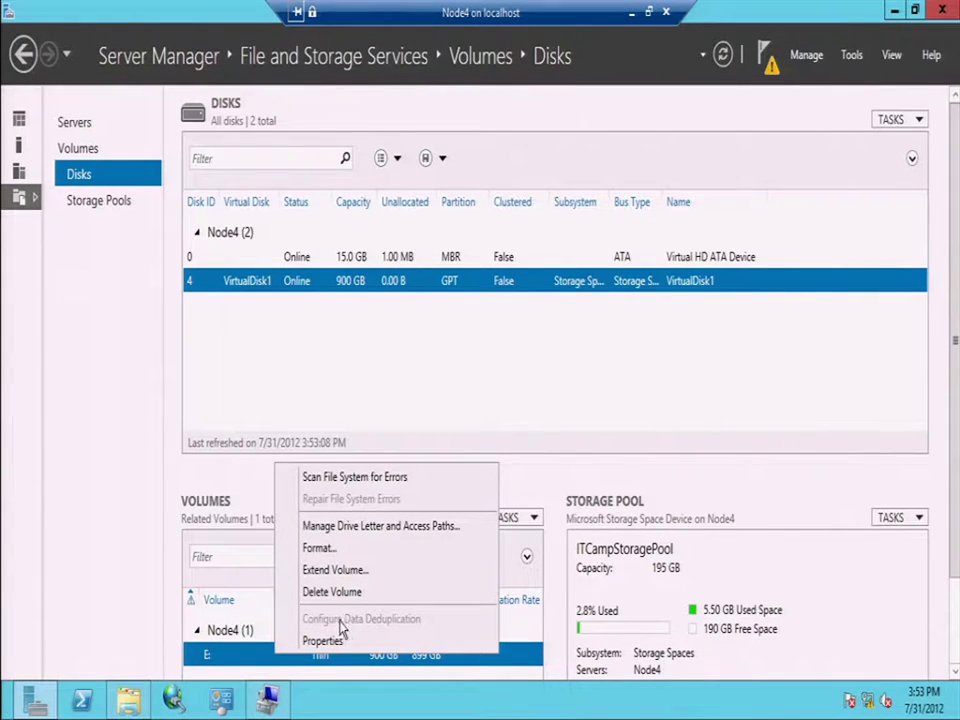
Start the Add Roles and Features Wizard from the Server Manager dashboard and advance with the default choices to server role selection
{"action": "left_click", "coordinate": [22, 121]}
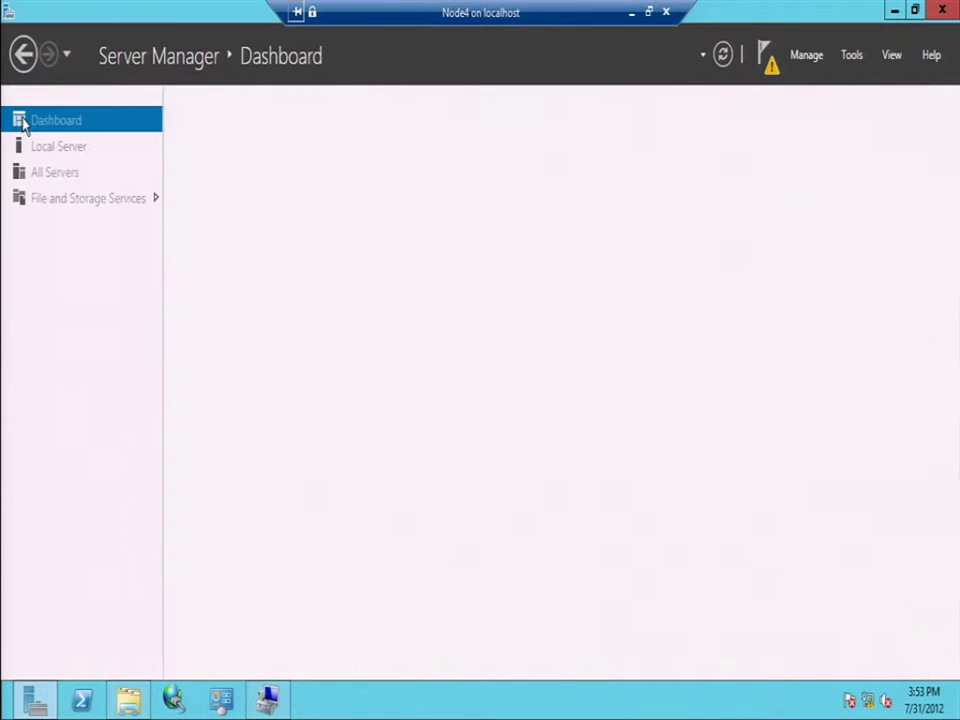
{"action": "left_click", "coordinate": [372, 252]}
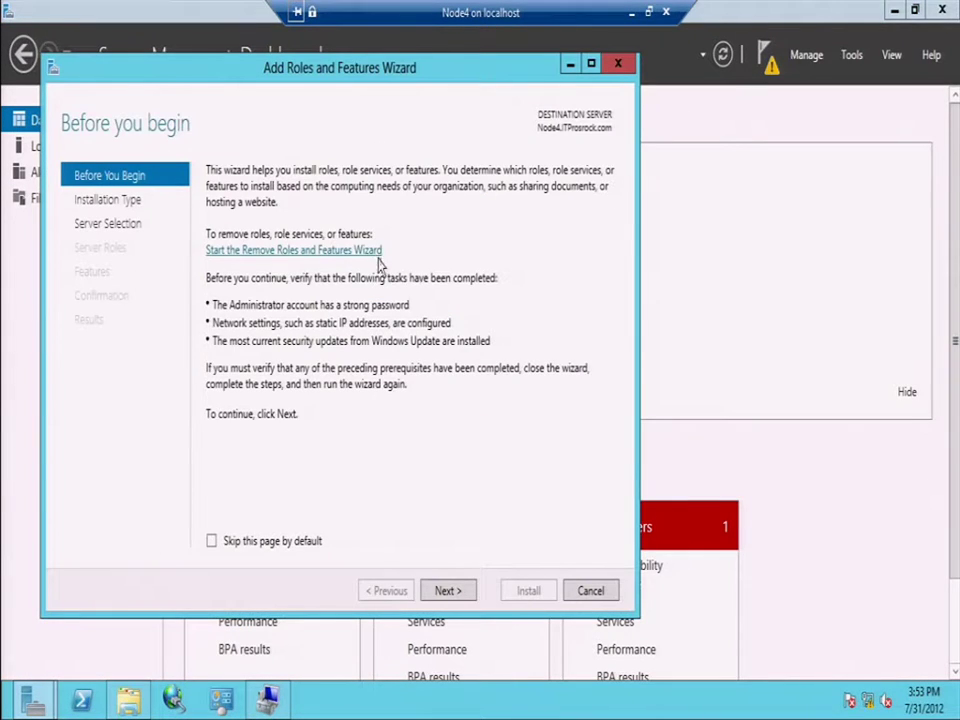
{"action": "left_click", "coordinate": [450, 592]}
{"action": "left_click", "coordinate": [449, 592]}
{"action": "left_click", "coordinate": [447, 591]}
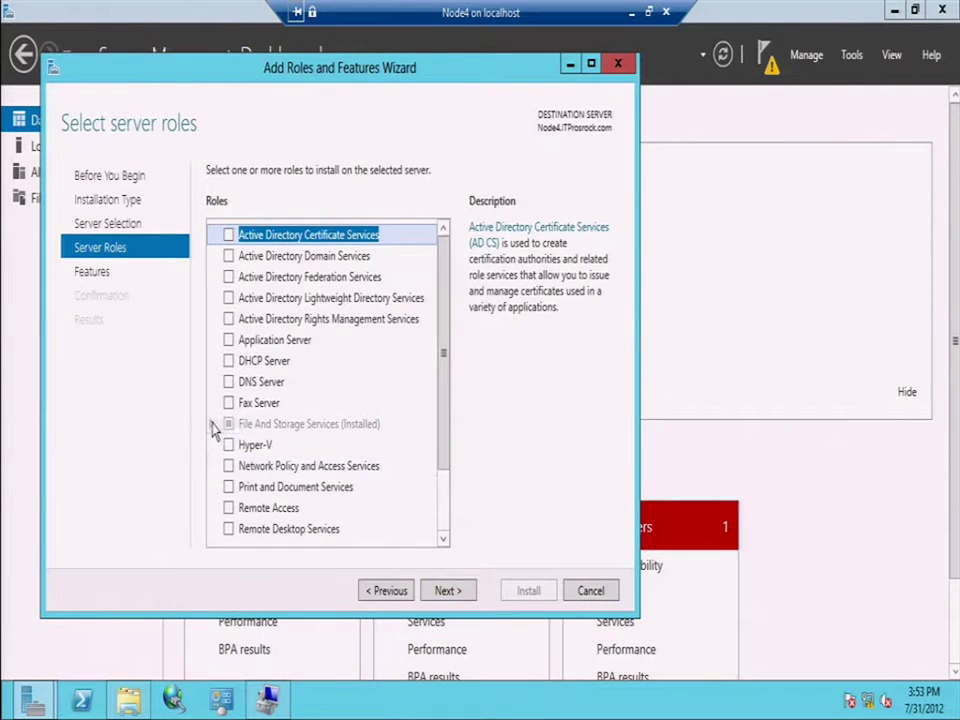
Select Data Deduplication under File and iSCSI Services in File And Storage Services, including the required File Server role service
{"action": "left_click", "coordinate": [212, 425]}
{"action": "left_click", "coordinate": [224, 444]}
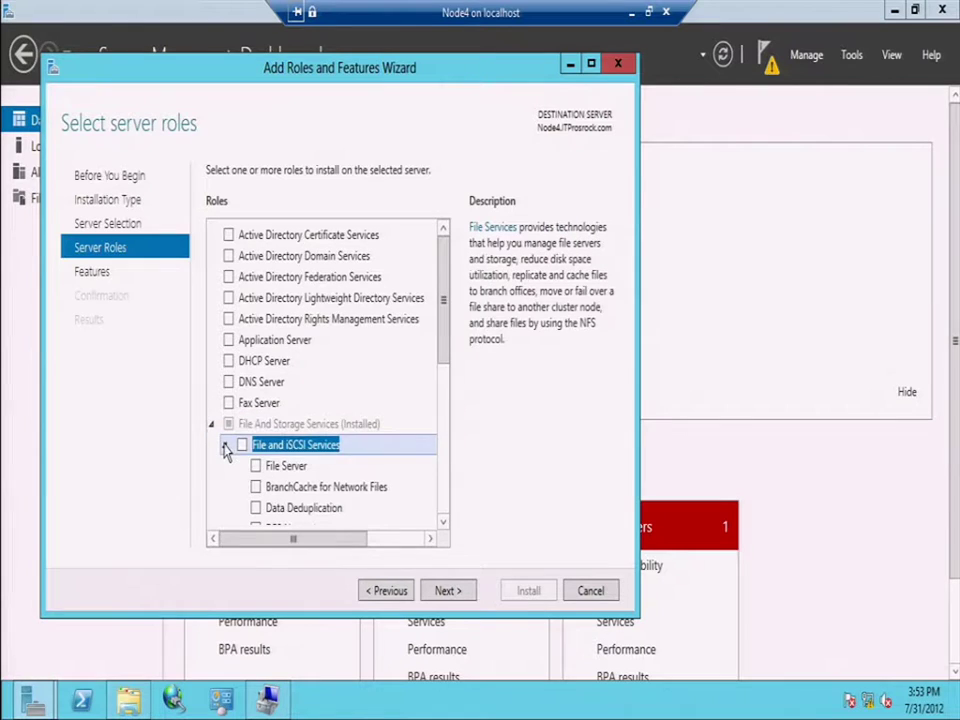
{"action": "scroll", "coordinate": [303, 438], "scroll_direction": "down", "scroll_amount": 2}
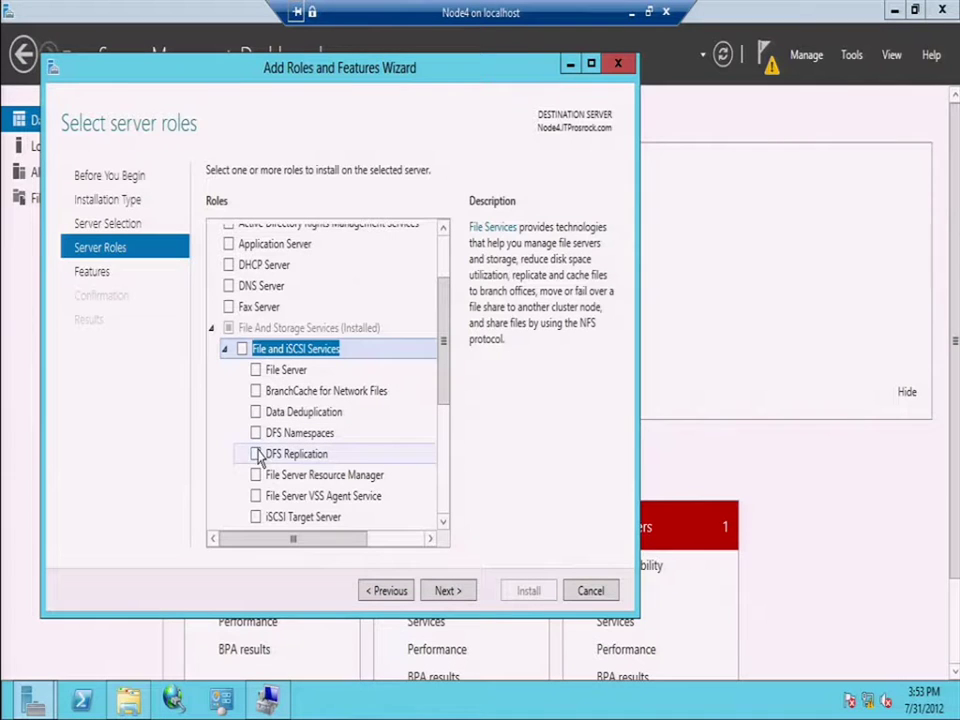
{"action": "left_click", "coordinate": [256, 413]}
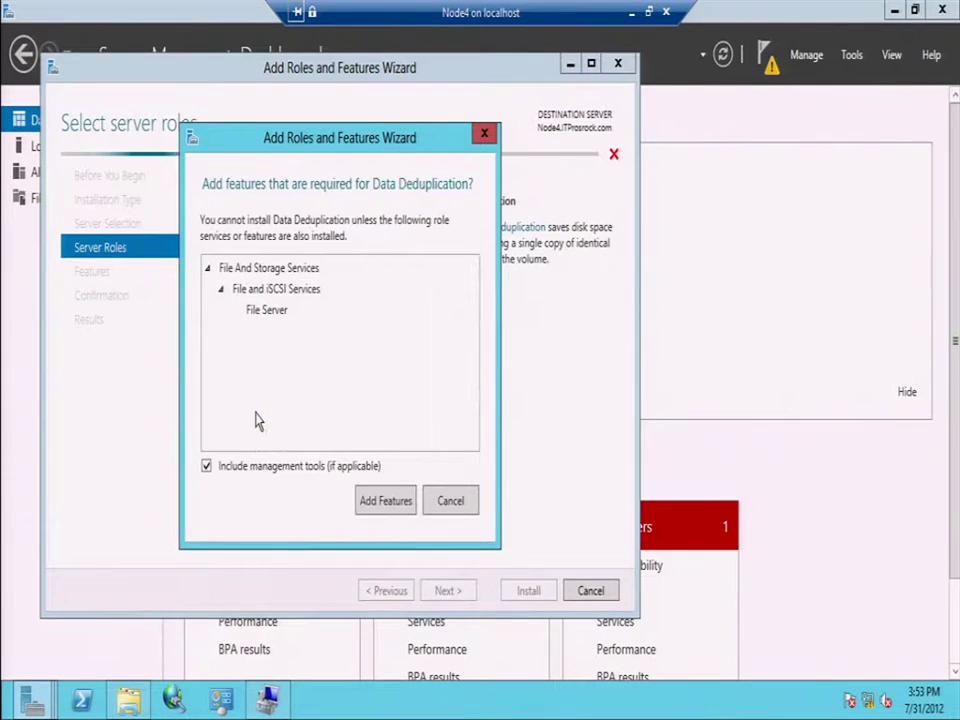
{"action": "left_click", "coordinate": [372, 505]}
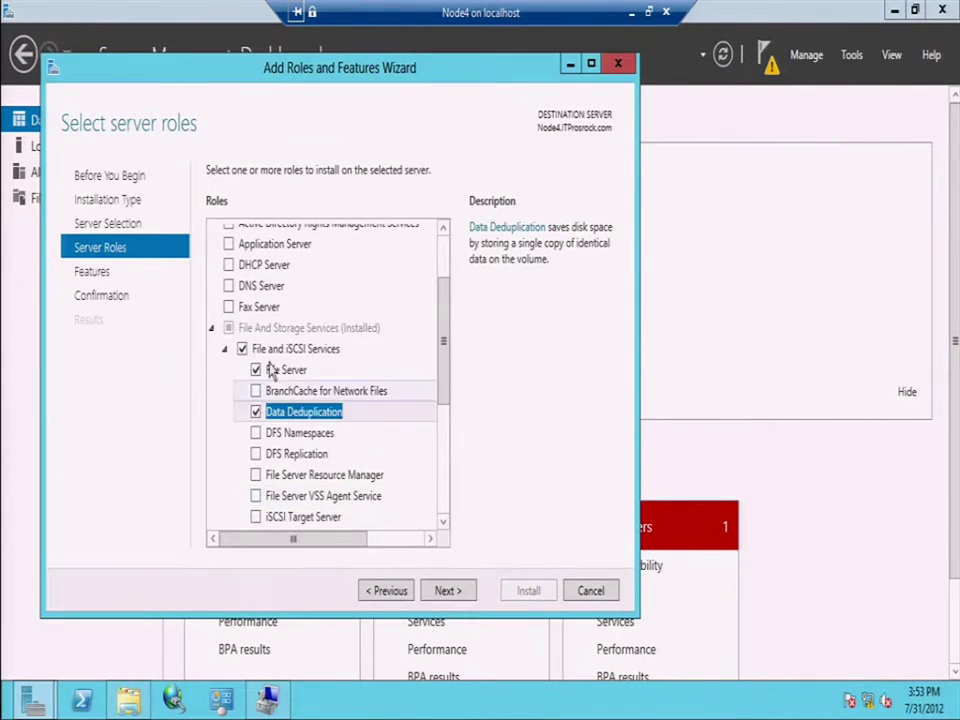
Install Data Deduplication and File Server without adding further features, and move the wizard window aside
{"action": "left_click", "coordinate": [444, 591]}
{"action": "left_click", "coordinate": [444, 591]}
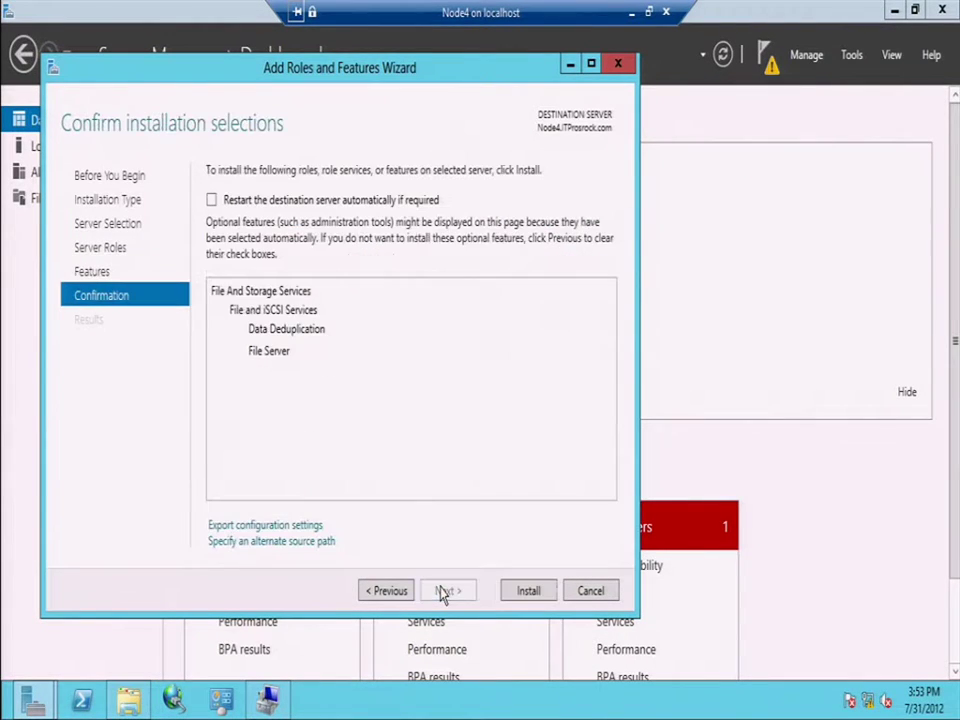
{"action": "left_click", "coordinate": [526, 592]}
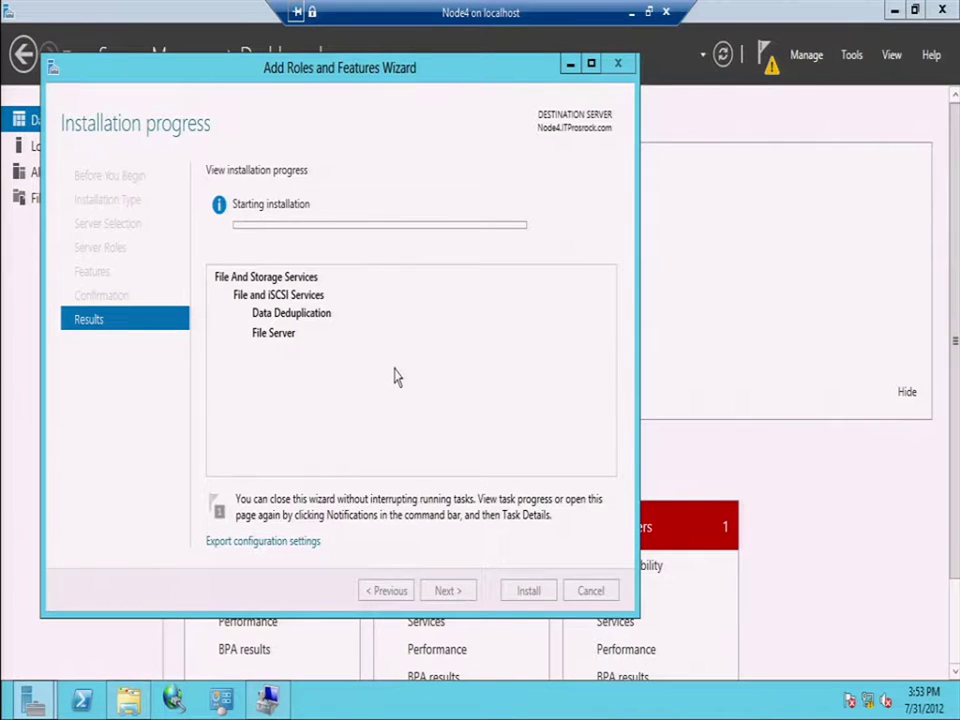
{"action": "left_click_drag", "start_coordinate": [465, 72], "coordinate": [697, 63]}
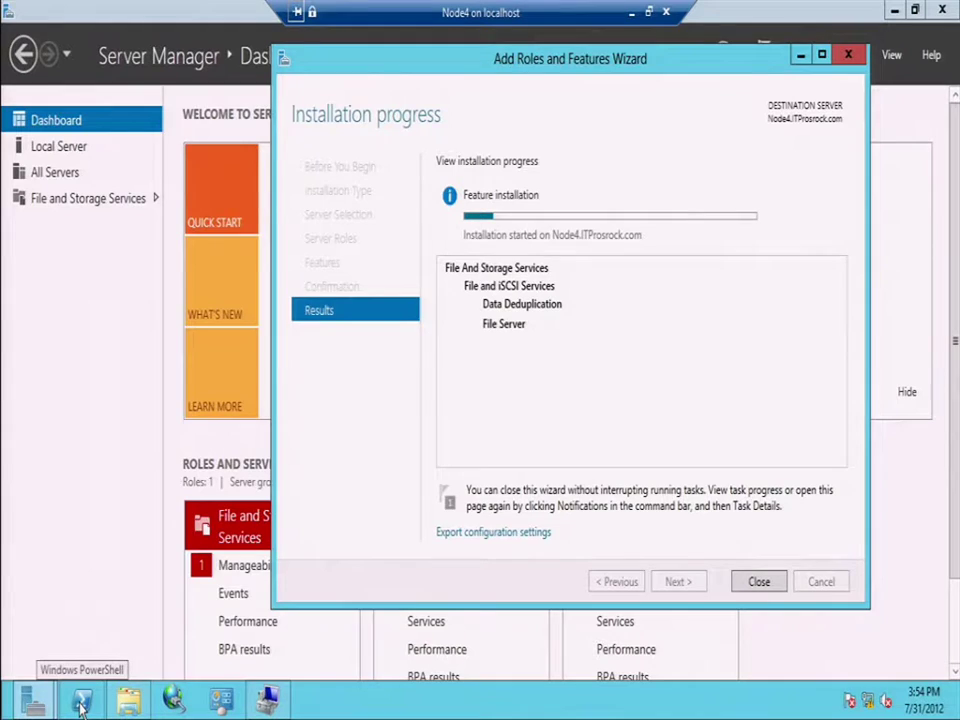
Open a Windows PowerShell window and minimize it, and close the wizard once the installation has finished
{"action": "left_click", "coordinate": [82, 703]}
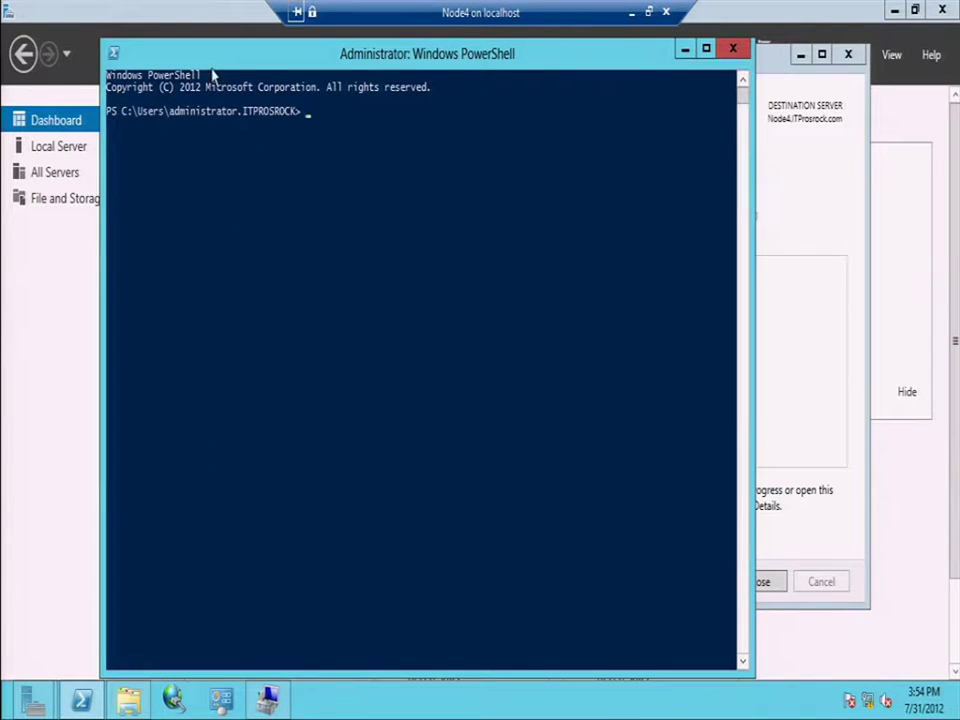
{"action": "left_click_drag", "start_coordinate": [211, 64], "coordinate": [204, 49]}
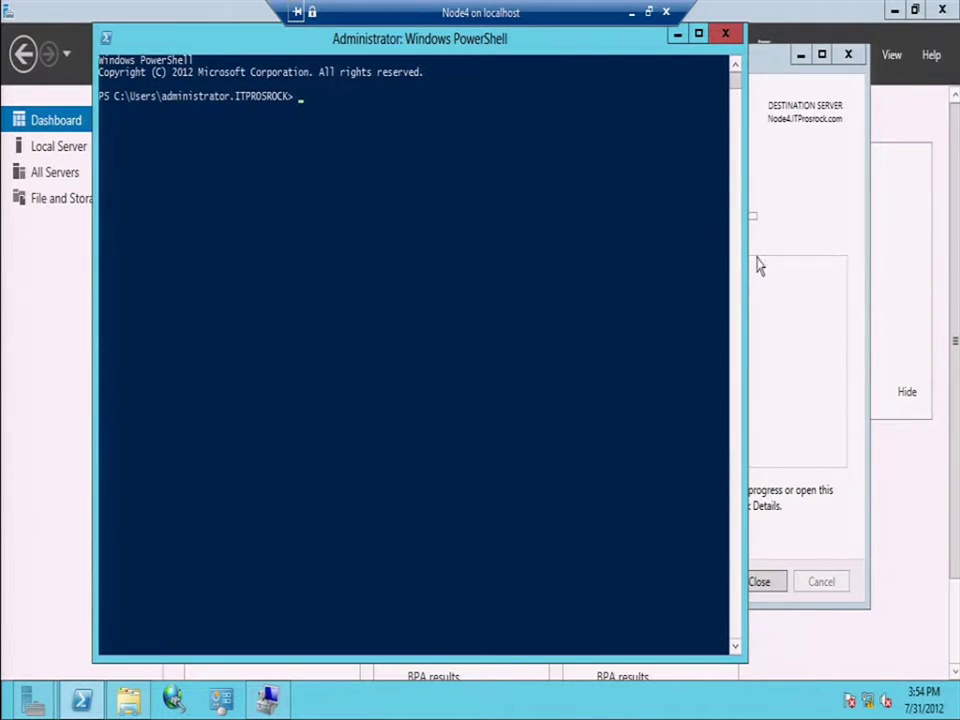
{"action": "left_click", "coordinate": [675, 37]}
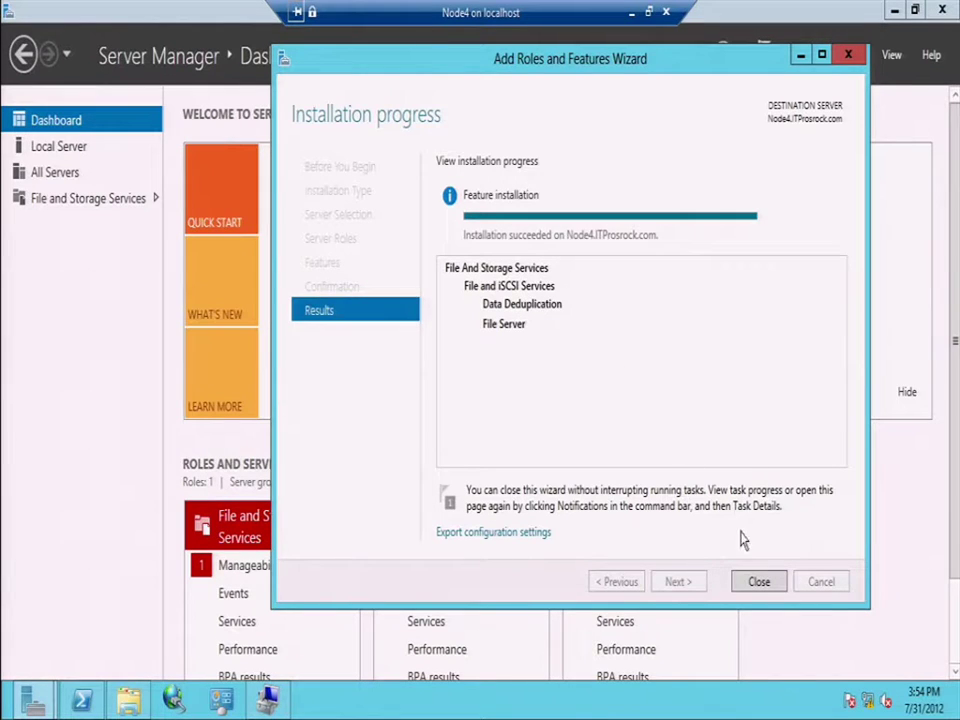
{"action": "left_click", "coordinate": [760, 582]}
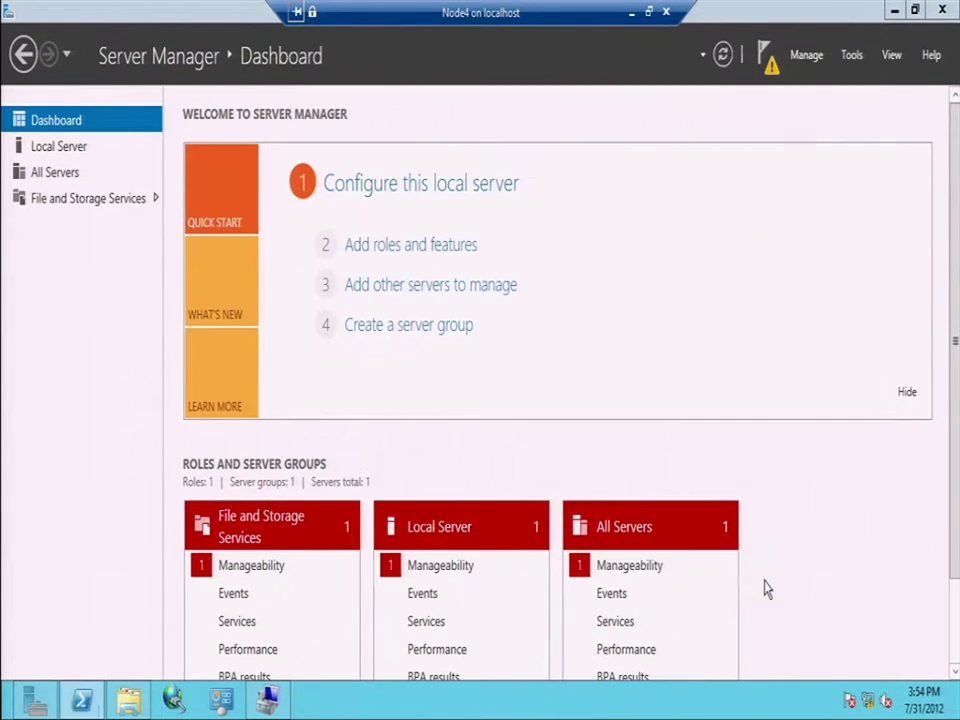
Open the Data Deduplication settings for VirtualDisk1's volume E: from Disks in File and Storage Services
{"action": "left_click", "coordinate": [112, 198]}
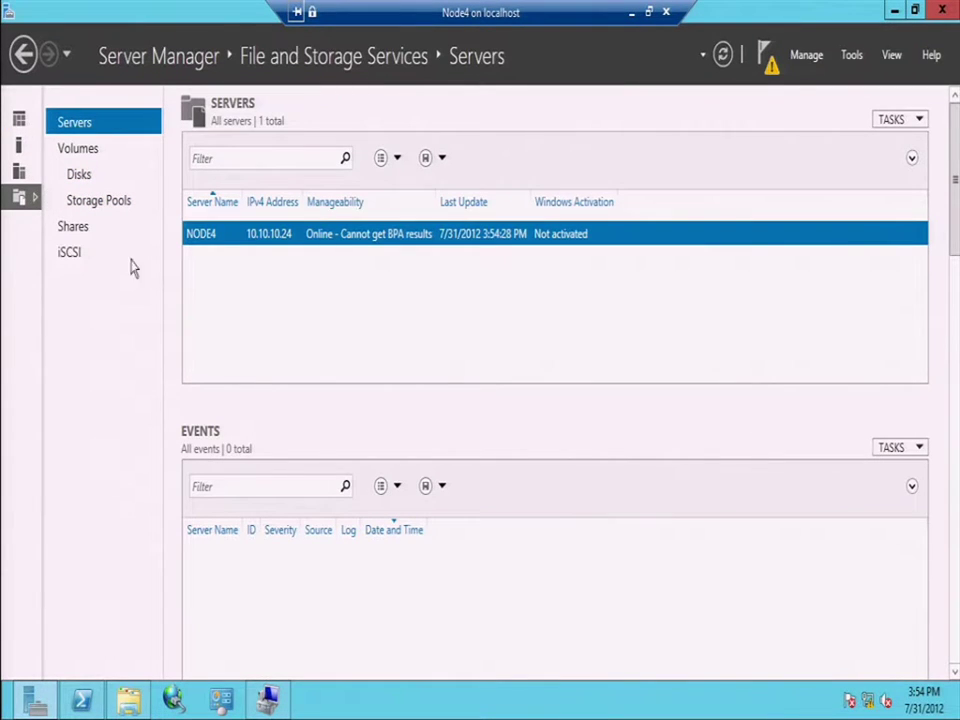
{"action": "left_click", "coordinate": [79, 180]}
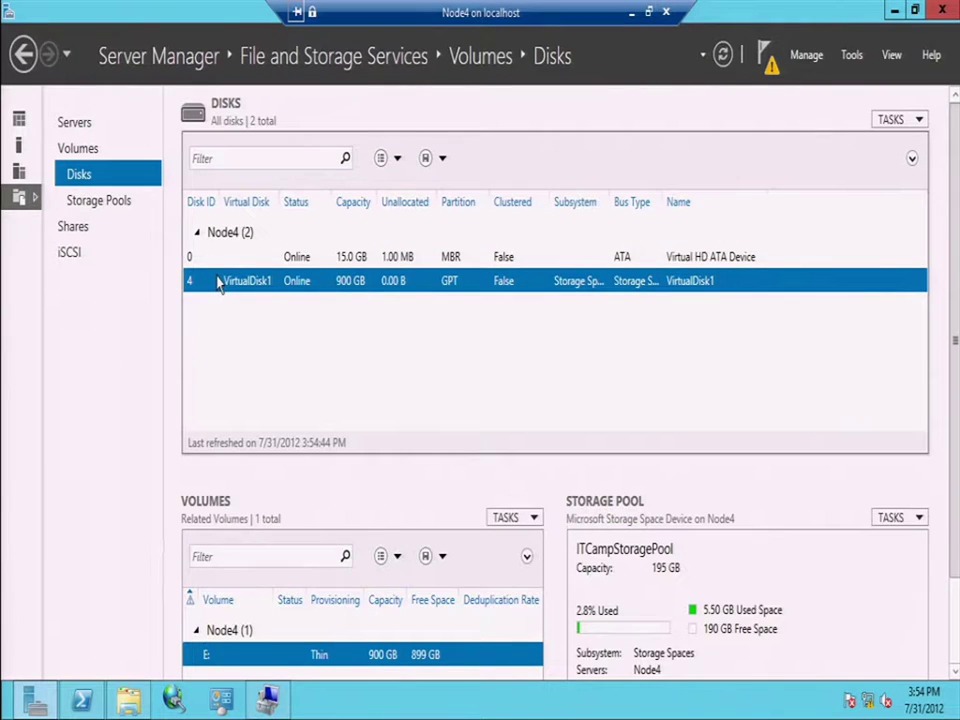
{"action": "right_click", "coordinate": [254, 667]}
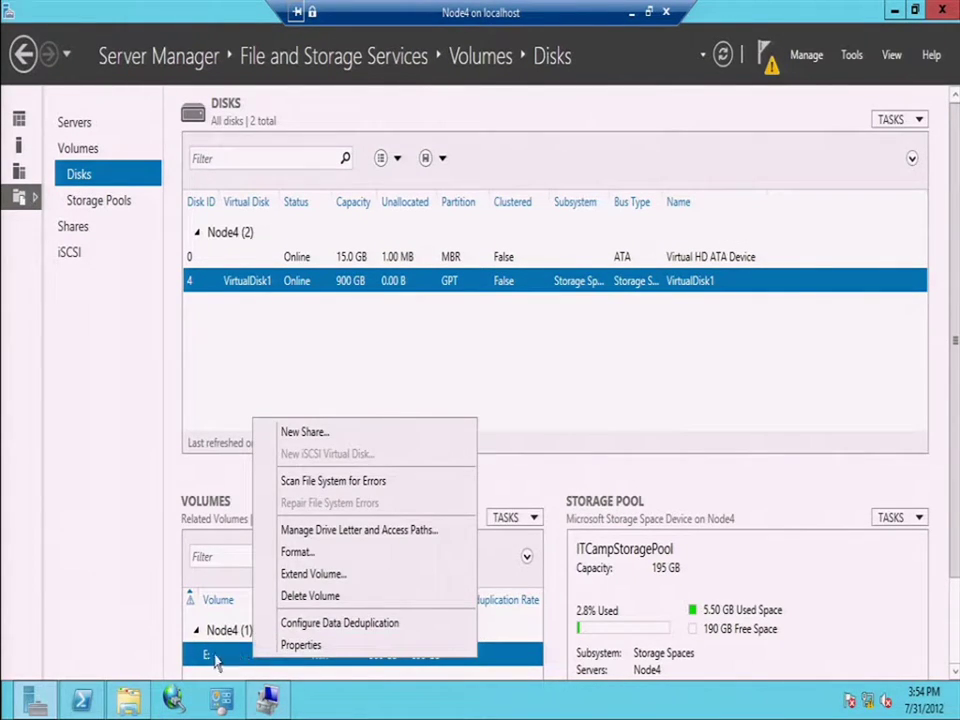
{"action": "left_click", "coordinate": [313, 624]}
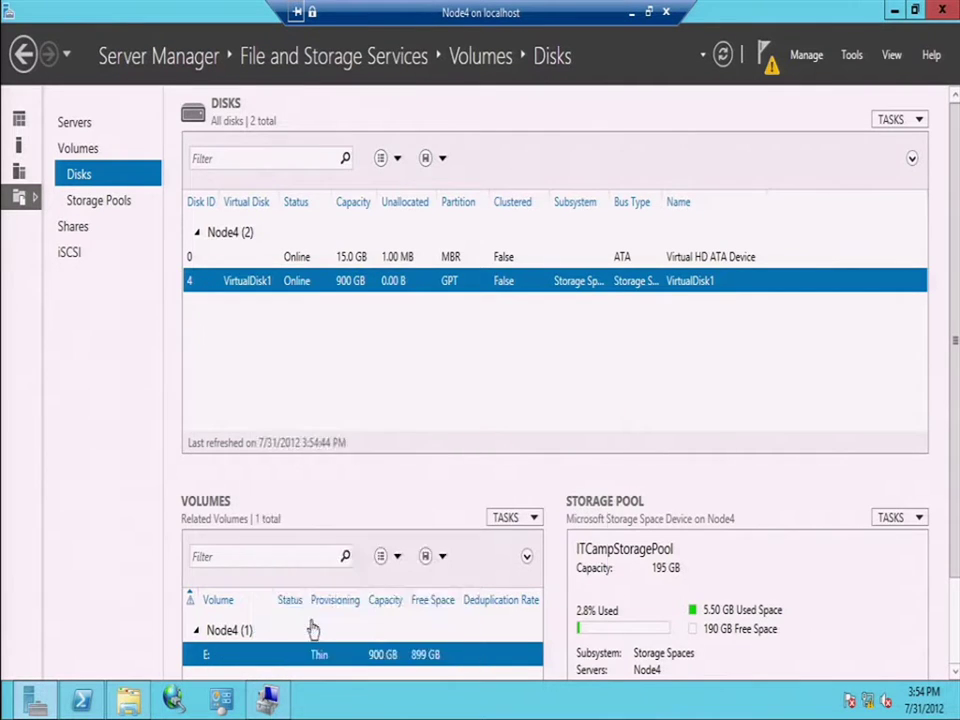
{"action": "left_click_drag", "start_coordinate": [320, 172], "coordinate": [390, 111]}
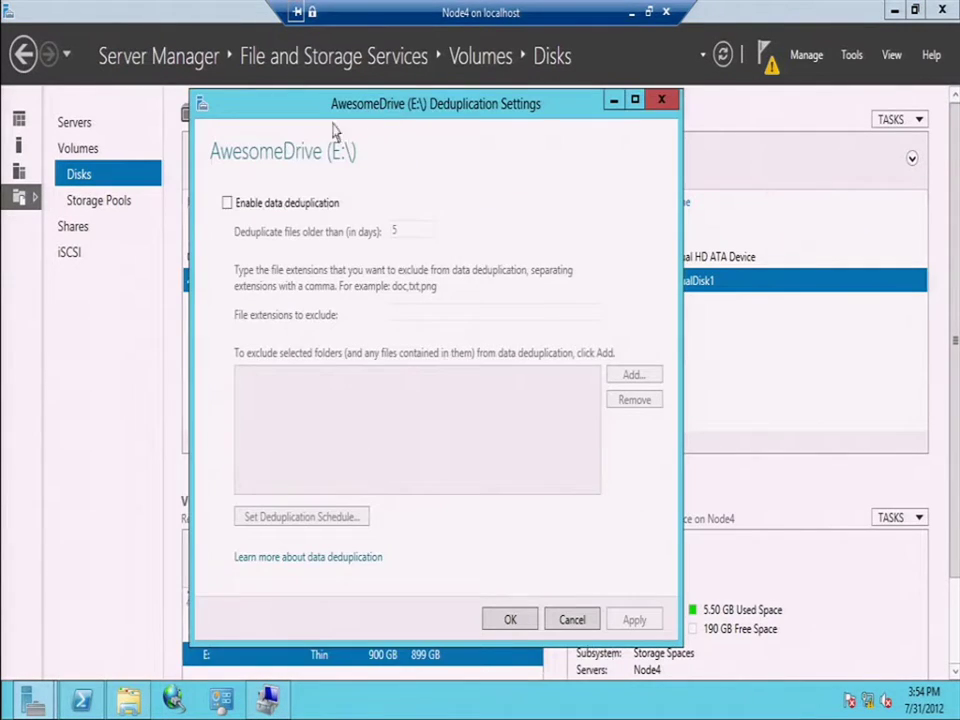
Enable data deduplication on AwesomeDrive (E:) for files older than 0 days, with no excluded file extensions, and accept the settings
{"action": "left_click", "coordinate": [228, 204]}
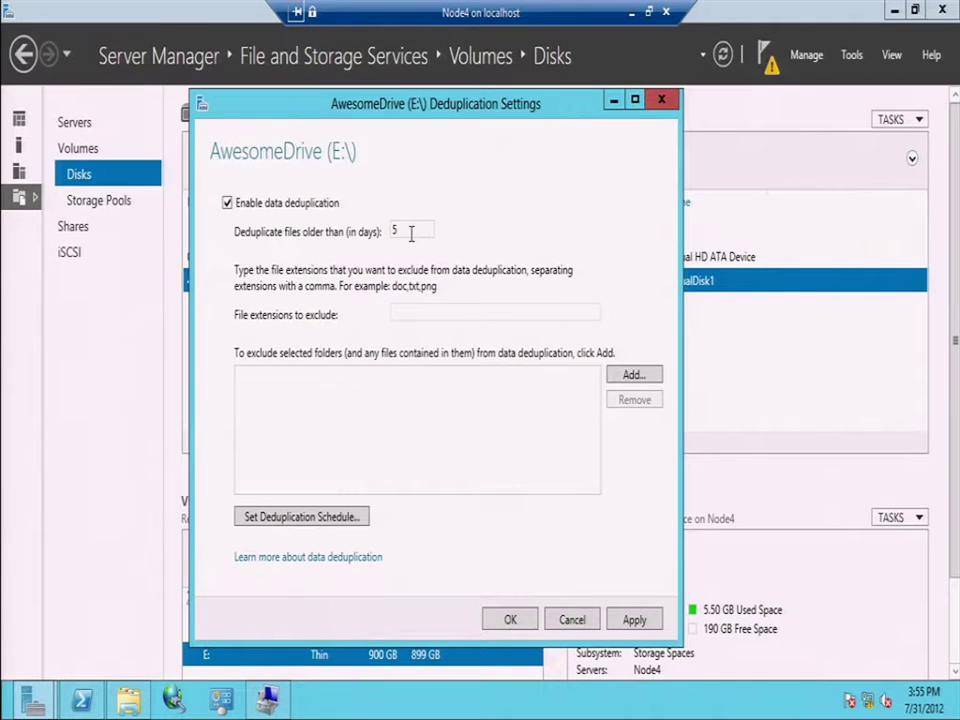
{"action": "left_click_drag", "start_coordinate": [413, 228], "coordinate": [391, 228]}
{"action": "type", "text": "0"}
{"action": "left_click", "coordinate": [442, 314]}
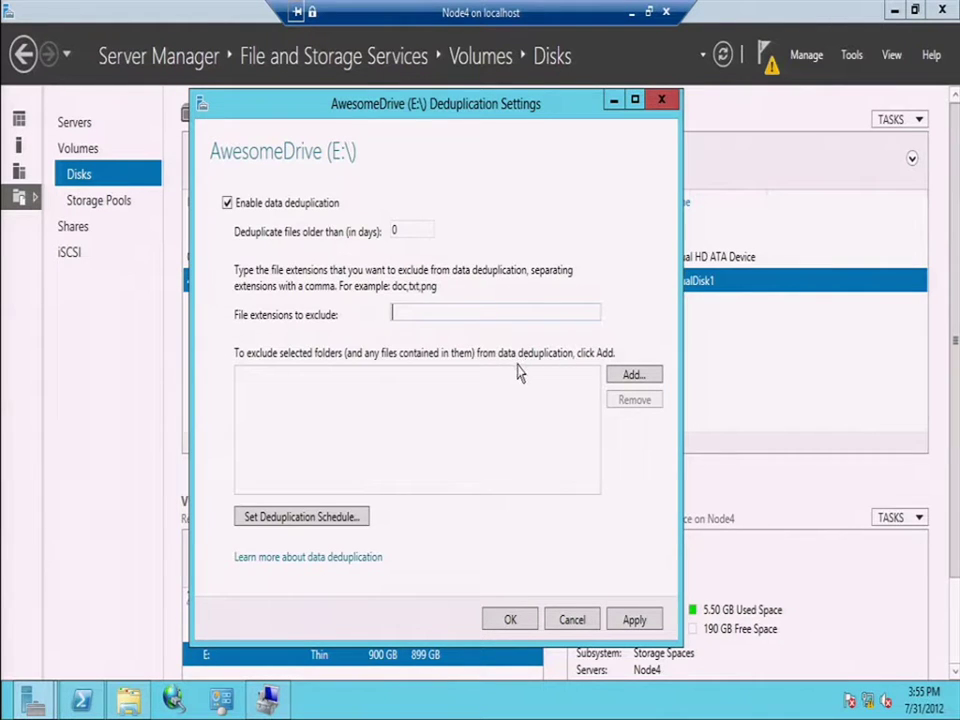
{"action": "left_click", "coordinate": [508, 622]}
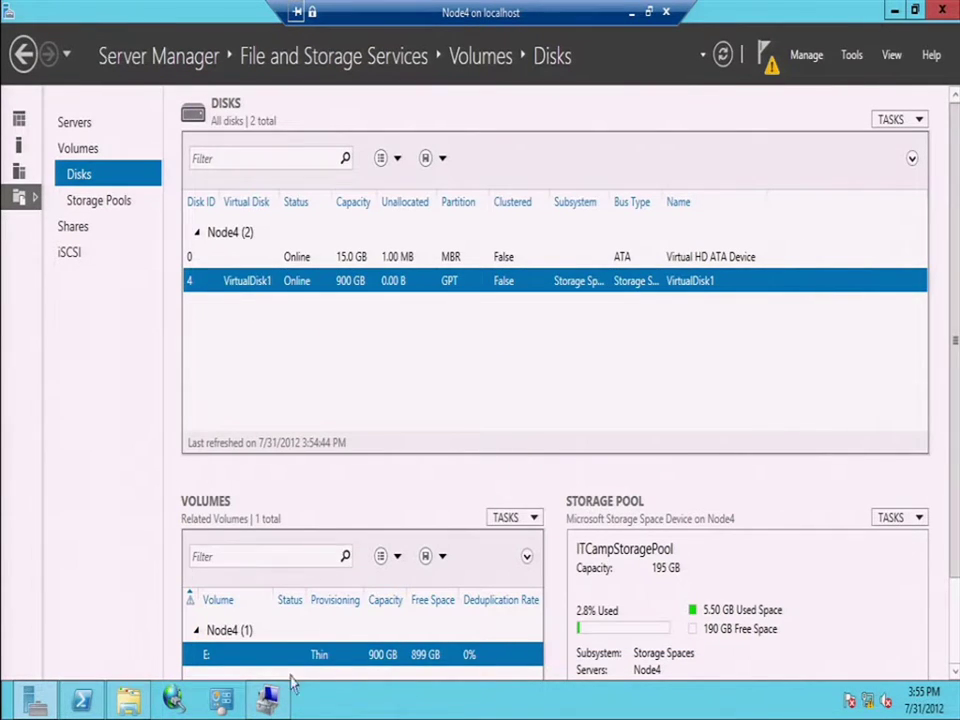
Switch to Windows PowerShell and run Get-DedupStatus to check the deduplication state of volume E:
{"action": "left_click", "coordinate": [82, 700]}
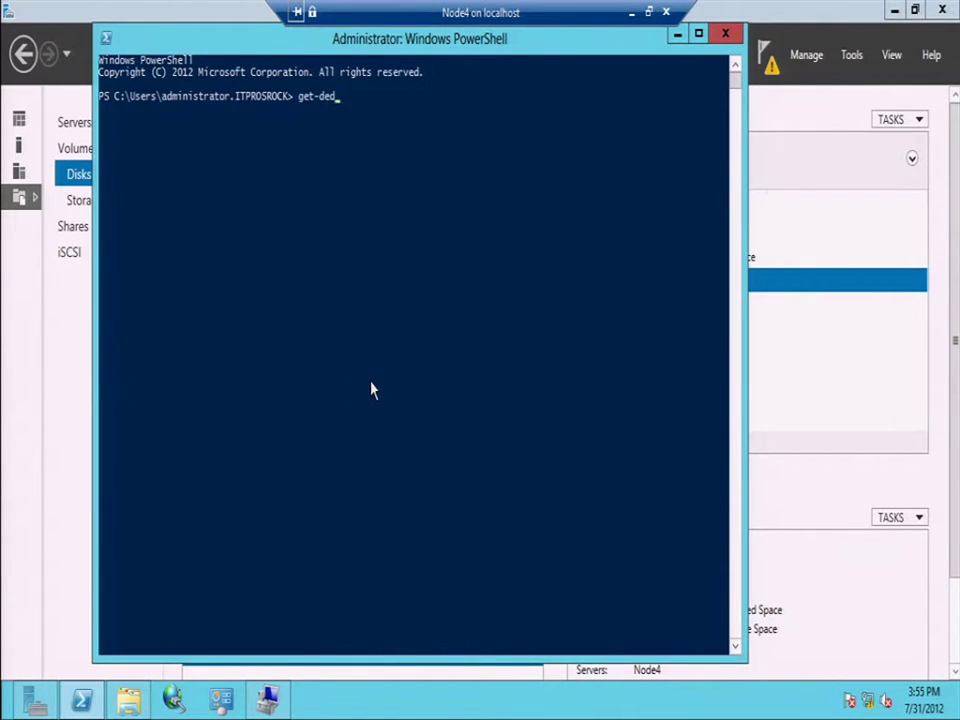
{"action": "type", "text": "get-ded"}
{"action": "key", "text": "Tab"}
{"action": "key", "text": "Tab"}
{"action": "key", "text": "Tab"}
{"action": "key", "text": "Tab"}
{"action": "key", "text": "Return"}
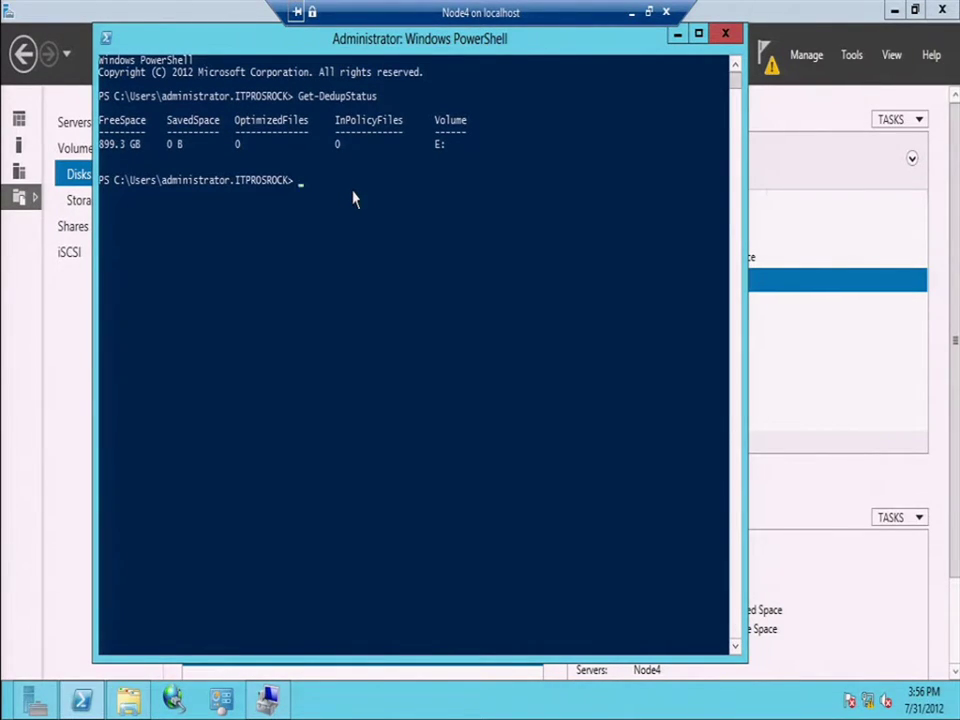
Start a manual optimization job on volume E: with Start-DedupJob -type Optimization -Volume e:
{"action": "type", "text": "tart-ded"}
{"action": "key", "text": "Tab"}
{"action": "type", "text": "t"}
{"action": "key", "text": "BackSpace"}
{"action": "key", "text": "BackSpace"}
{"action": "type", "text": "pt"}
{"action": "key", "text": "Tab"}
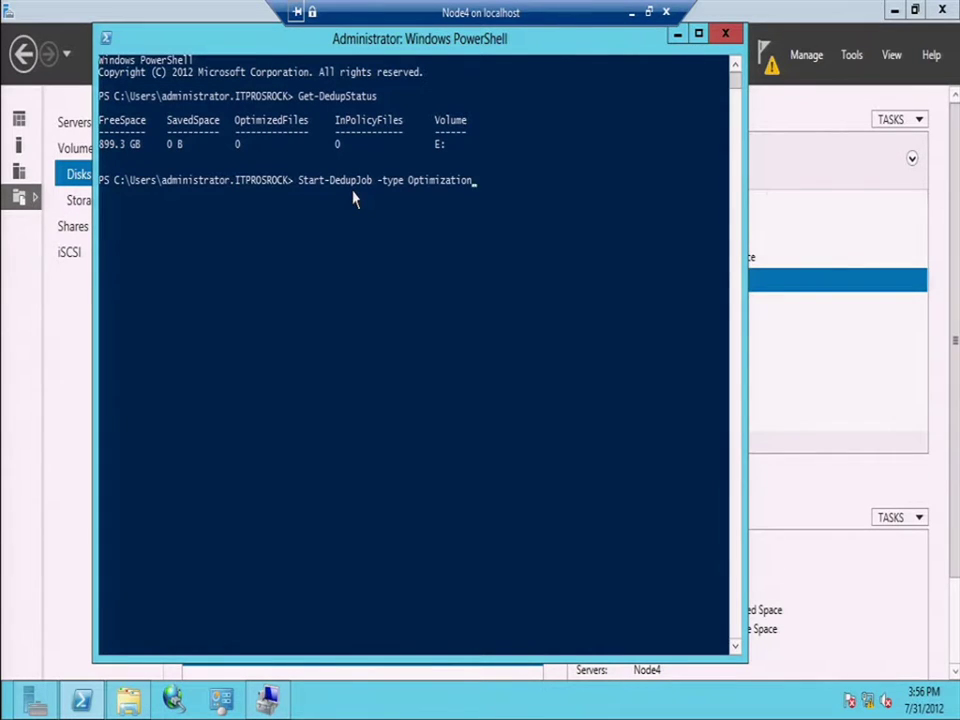
{"action": "type", "text": "-vol"}
{"action": "key", "text": "Tab"}
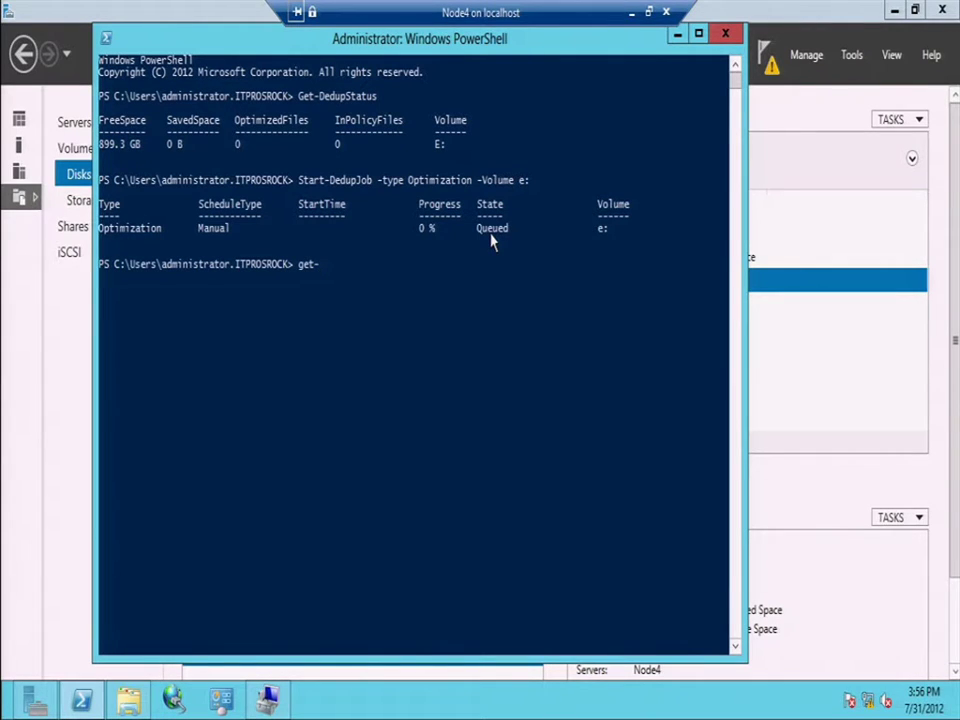
Run Get-DedupStatus again to check volume E: after starting the optimization job
{"action": "key", "text": "Tab"}
{"action": "key", "text": "Tab"}
{"action": "key", "text": "Tab"}
{"action": "key", "text": "Tab"}
{"action": "key", "text": "Return"}
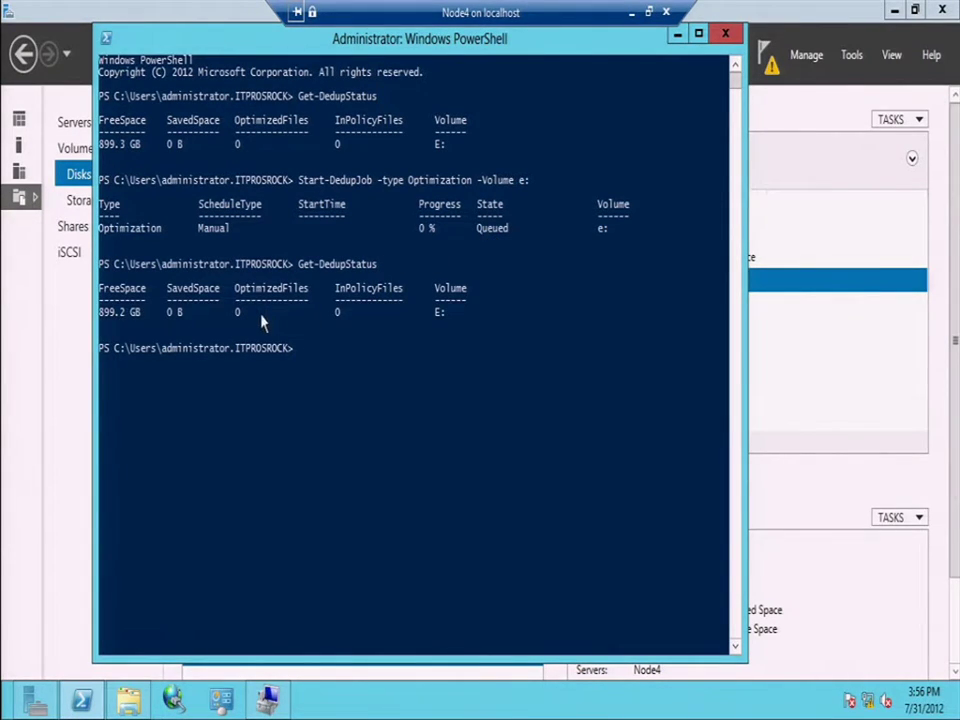
Run Get-DedupJob and repeat it three more times to monitor the optimization job's progress on volume E:
{"action": "type", "text": "get-ded"}
{"action": "key", "text": "Tab"}
{"action": "key", "text": "Tab"}
{"action": "key", "text": "Tab"}
{"action": "key", "text": "Tab"}
{"action": "key", "text": "Tab"}
{"action": "key", "text": "Tab"}
{"action": "key", "text": "Return"}
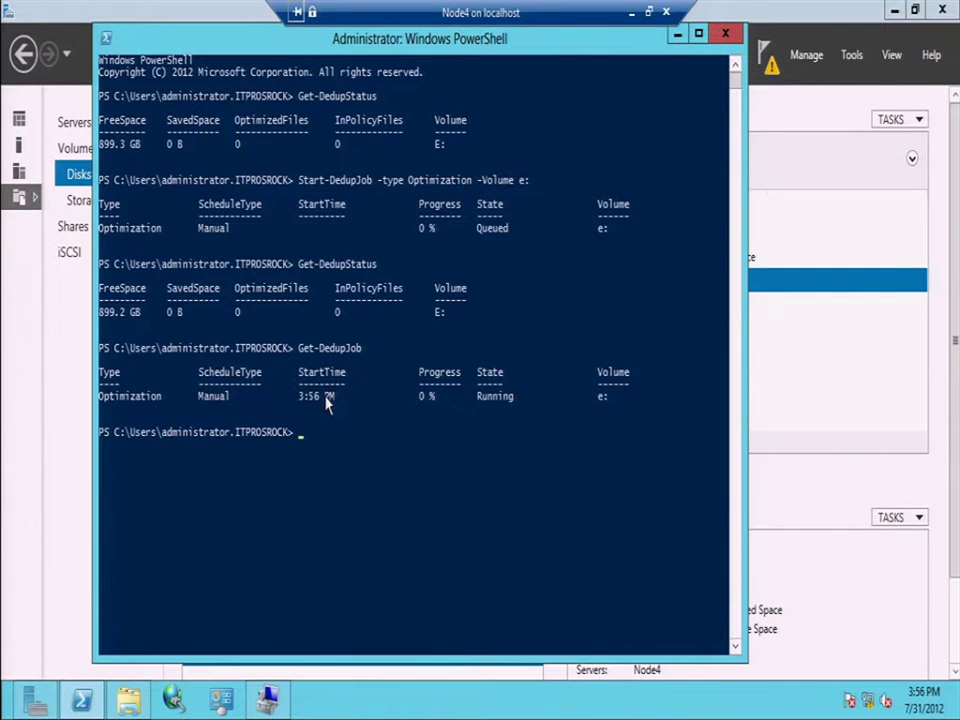
{"action": "key", "text": "Up"}
{"action": "key", "text": "Return"}
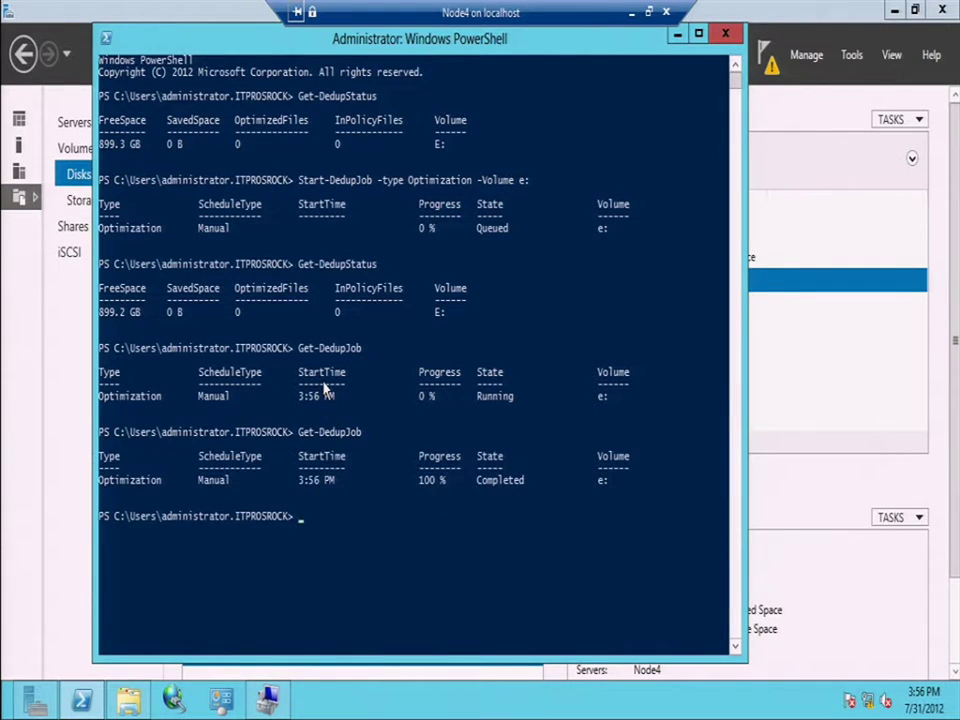
{"action": "key", "text": "Up"}
{"action": "key", "text": "Return"}
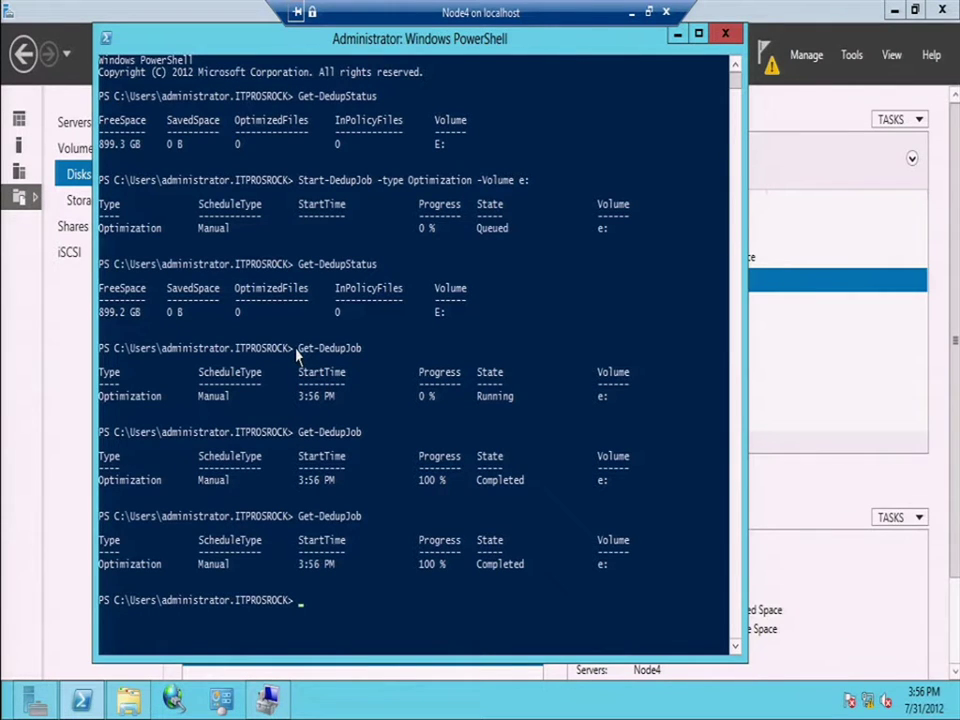
{"action": "key", "text": "Up"}
{"action": "key", "text": "Return"}
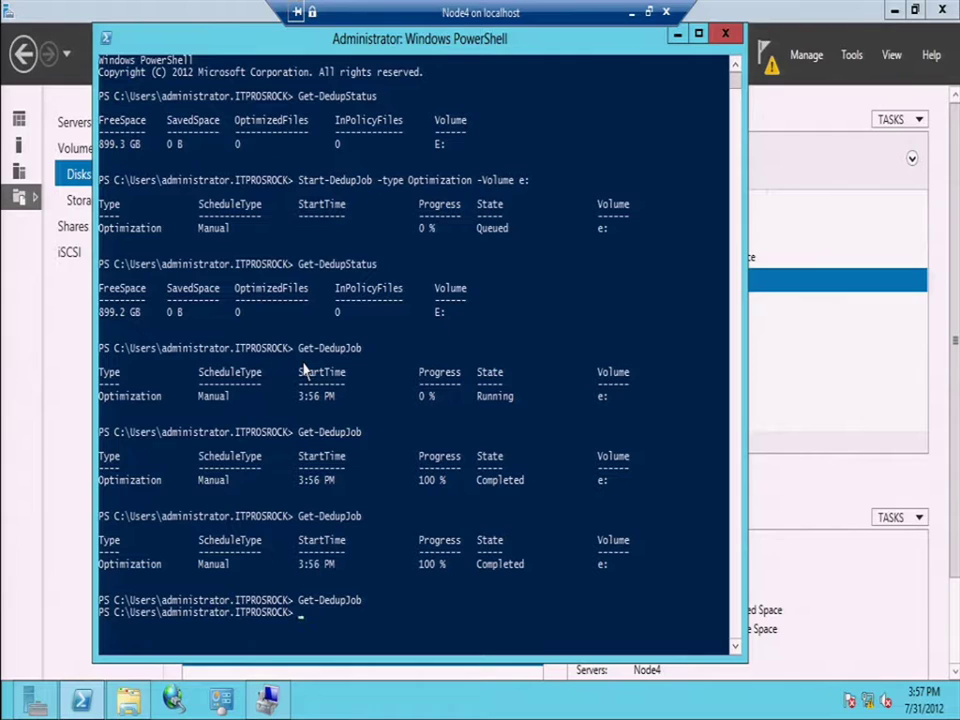
Clear the PowerShell console and run Get-DedupStatus to examine the saved space and optimized files on volume E:
{"action": "type", "text": "cls"}
{"action": "key", "text": "Return"}
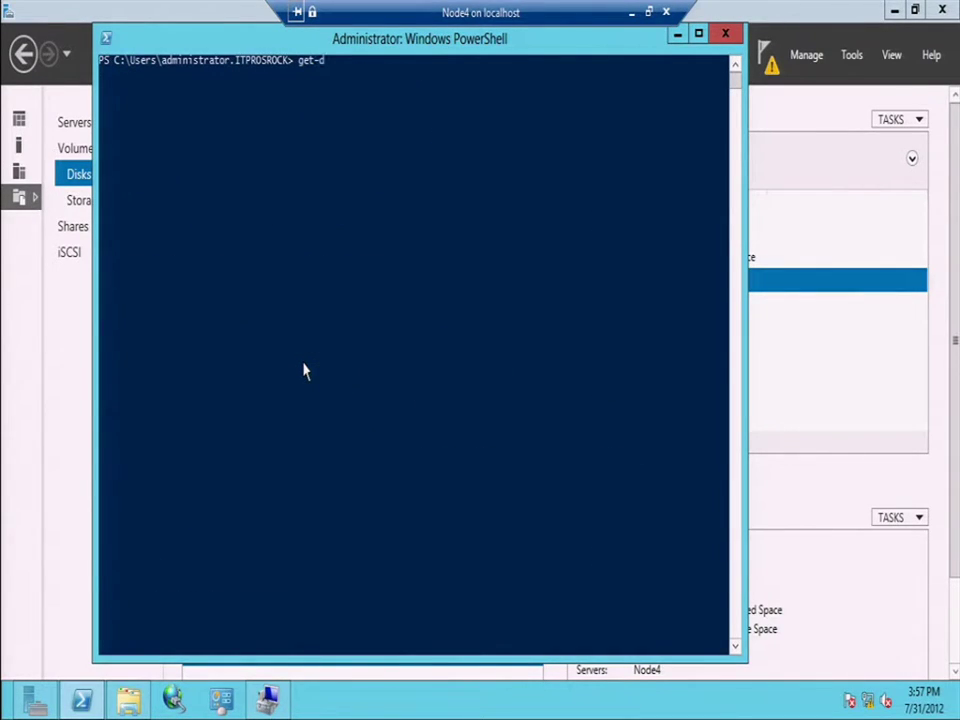
{"action": "type", "text": "get-ded"}
{"action": "key", "text": "Tab"}
{"action": "key", "text": "Tab"}
{"action": "key", "text": "Tab"}
{"action": "key", "text": "Tab"}
{"action": "key", "text": "Return"}
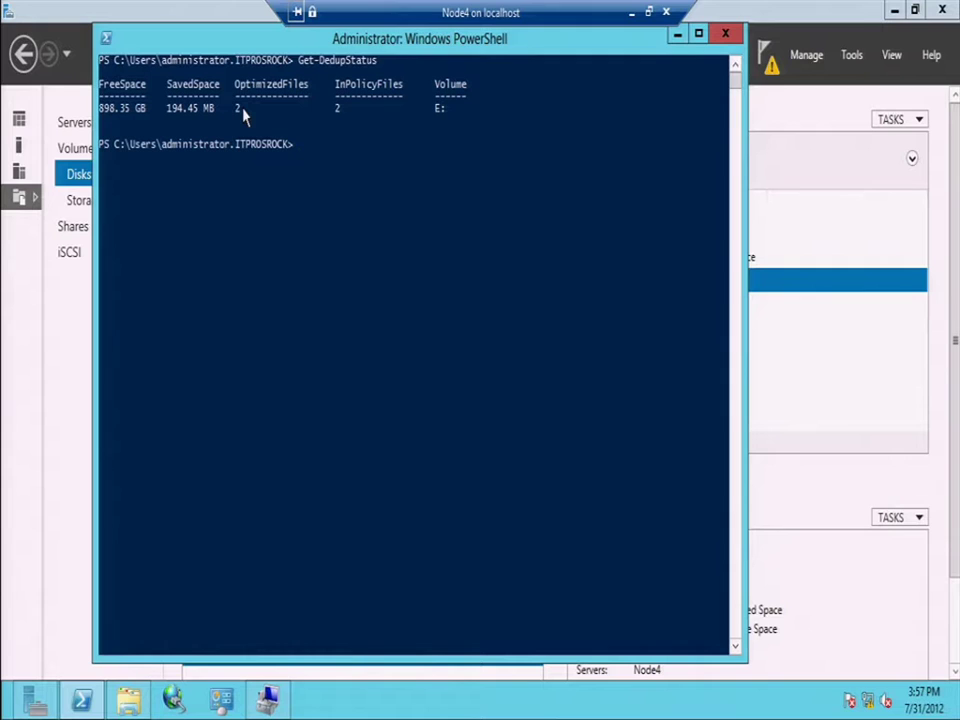
In File Explorer, compare the boot.wim files in the Dupe folder and the root of AwesomeDrive (E:), and return to PowerShell
{"action": "left_click", "coordinate": [128, 702]}
{"action": "left_click", "coordinate": [366, 187]}
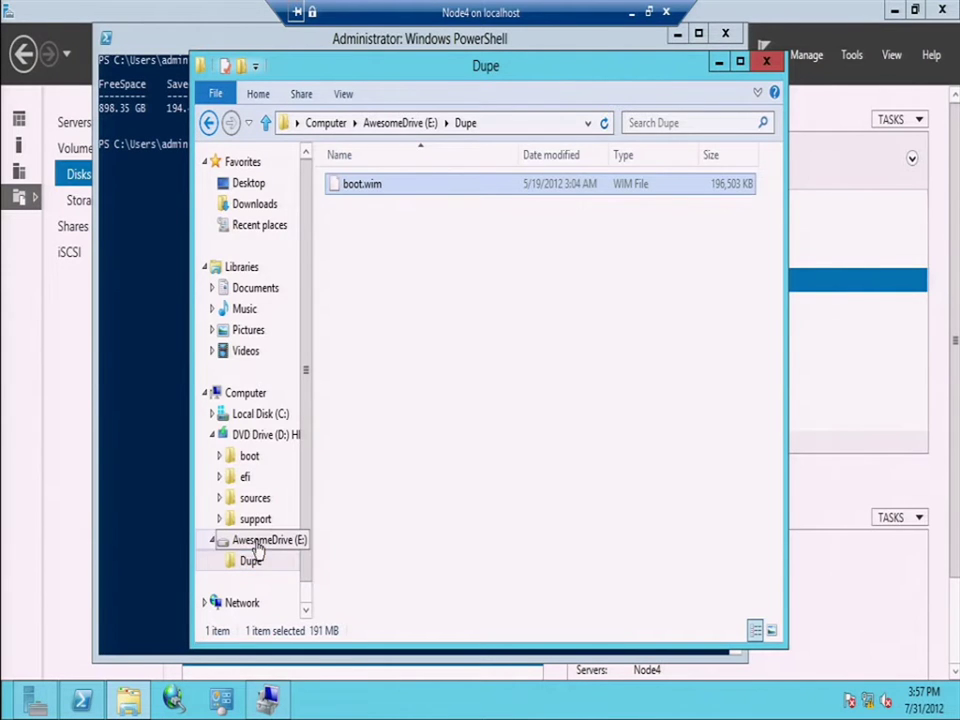
{"action": "left_click", "coordinate": [256, 545]}
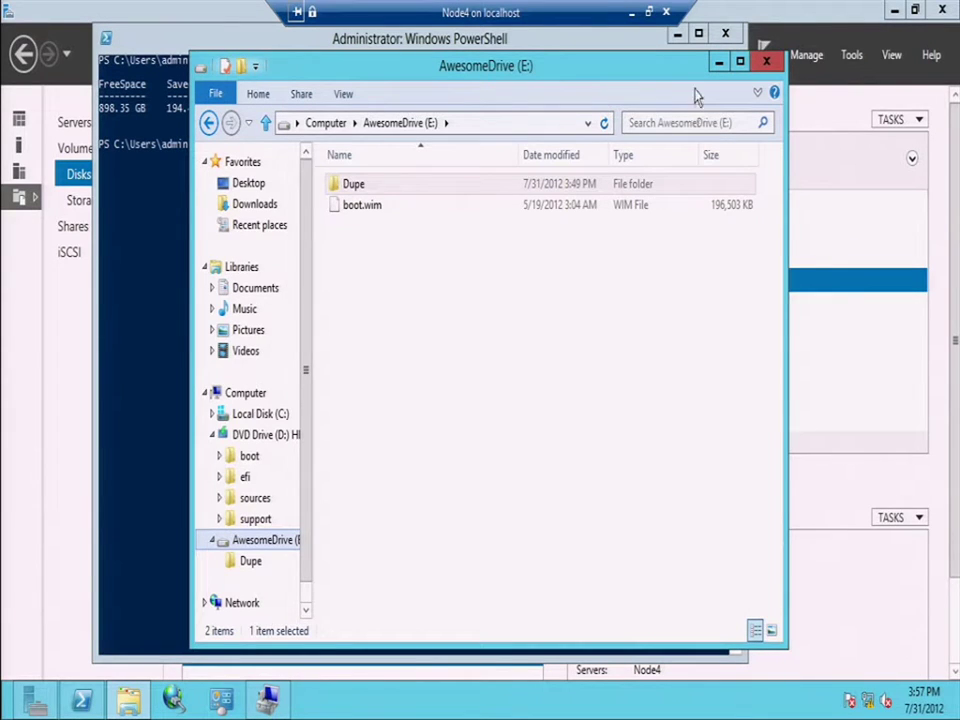
{"action": "left_click", "coordinate": [168, 208]}
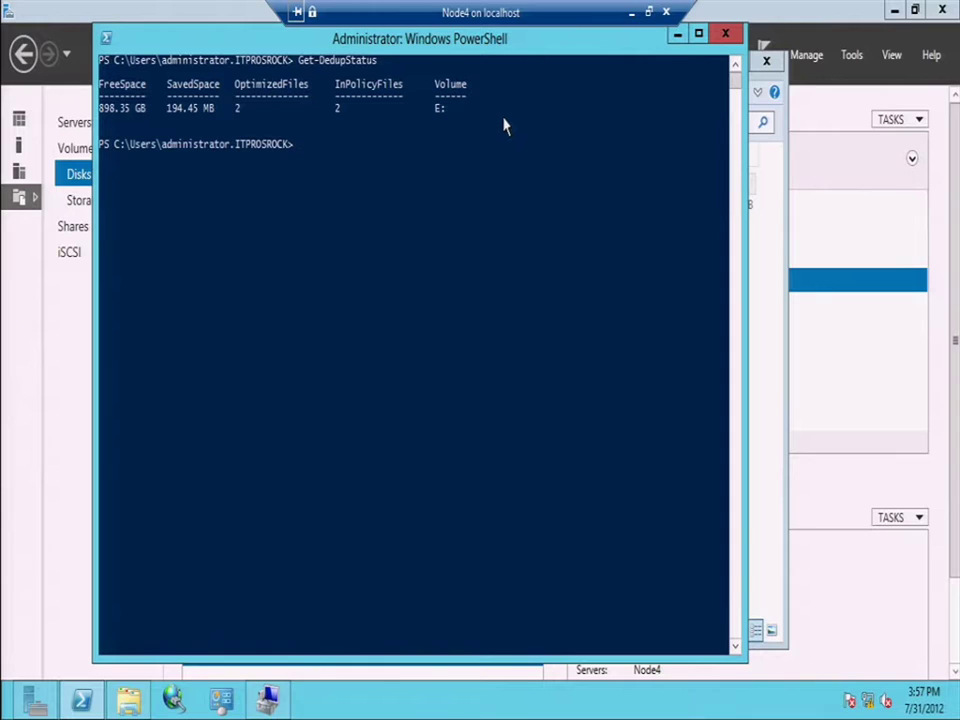